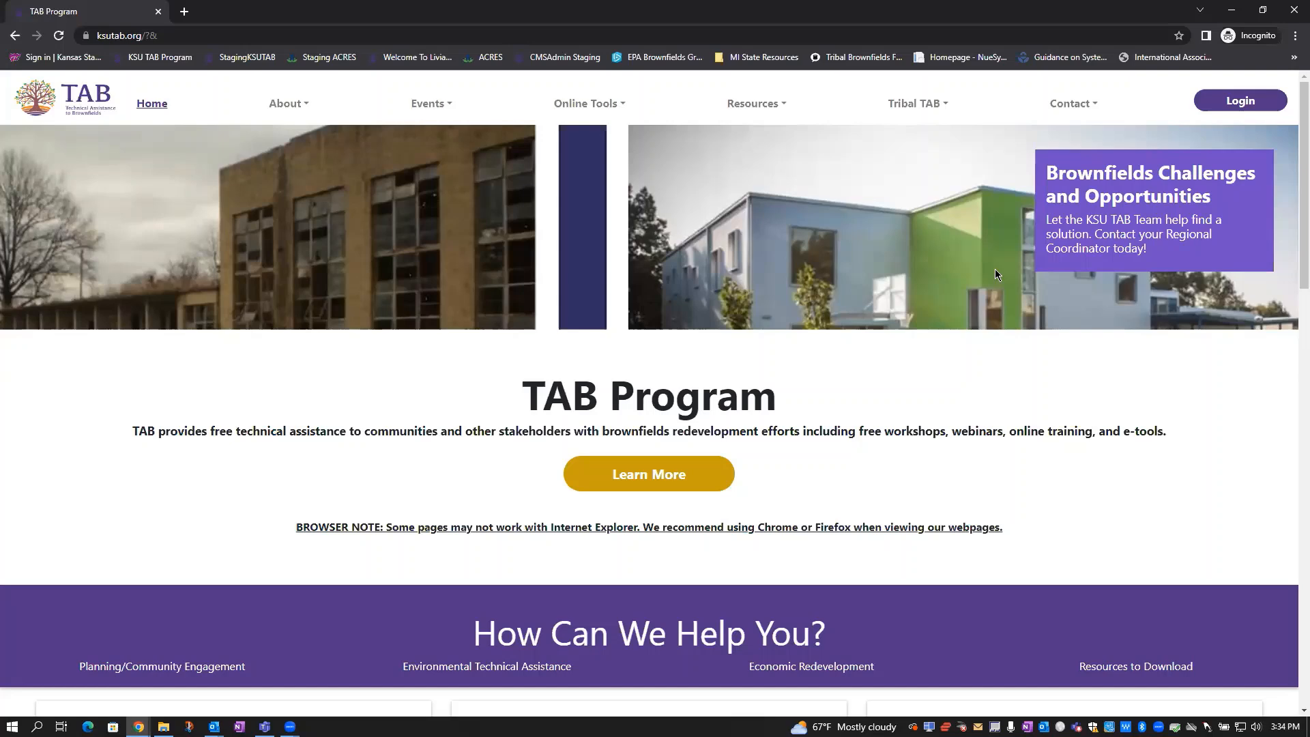
On the TAB Login page, enter the account e-mail address and password
mouse_move(1163, 96)
click(1235, 103)
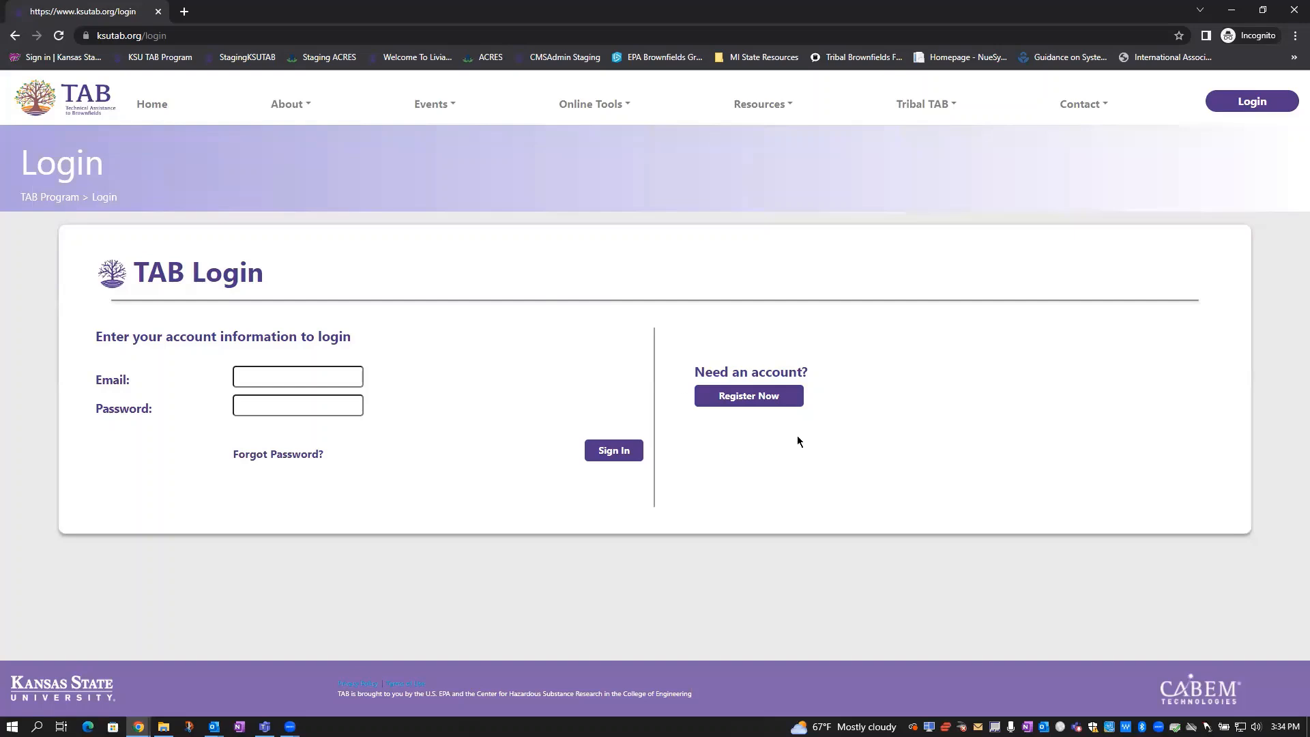
click(263, 374)
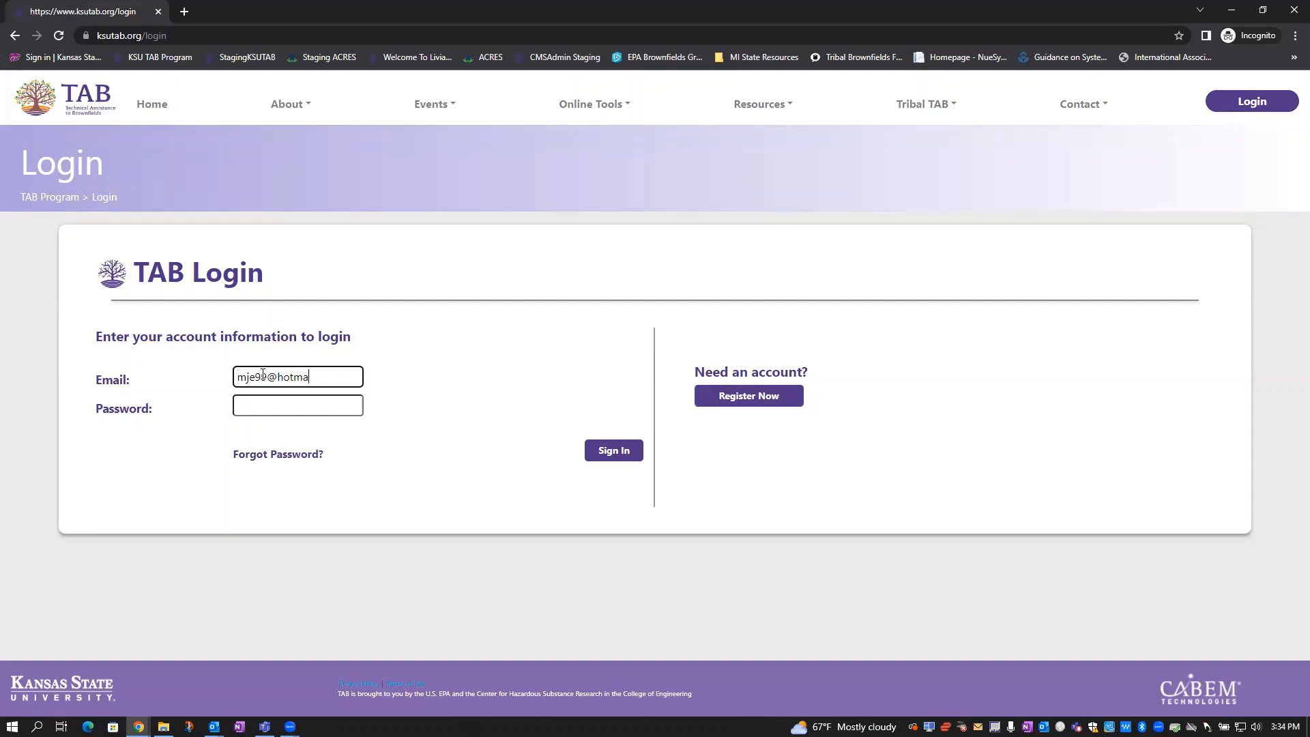
key(Tab)
text(••••••)
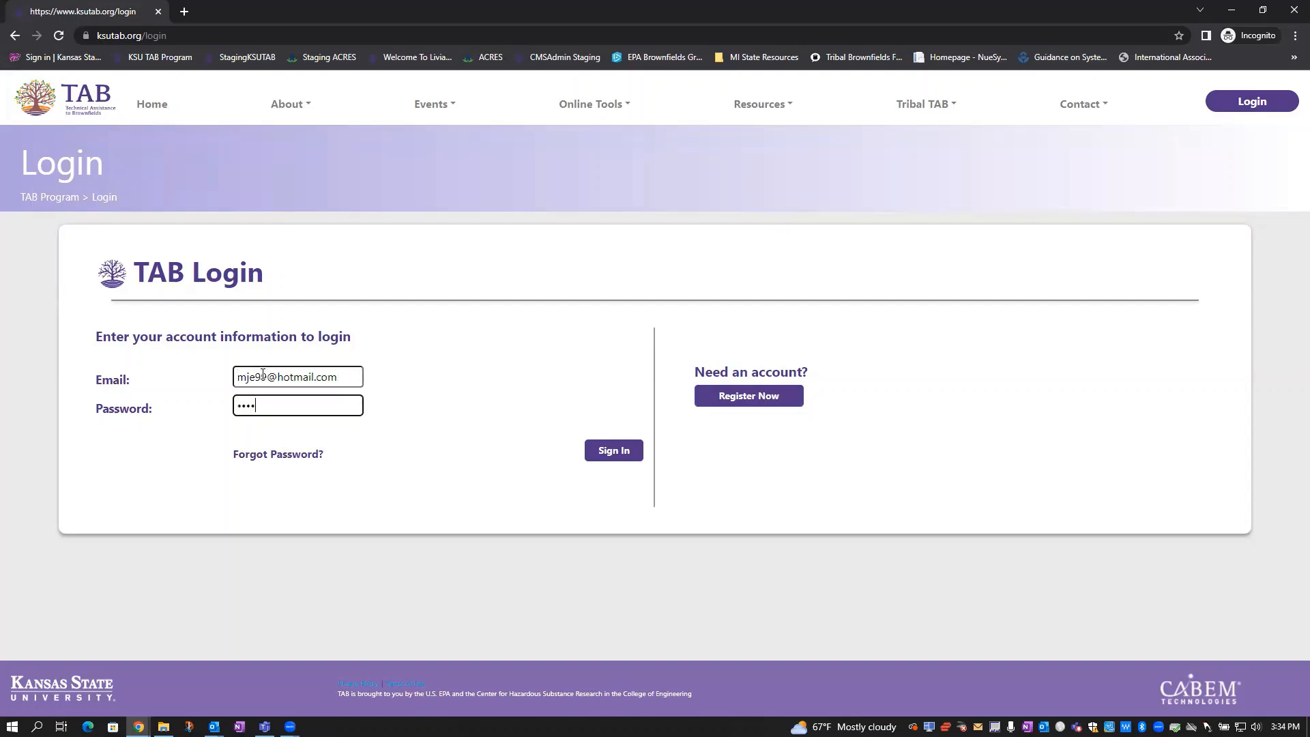
text(••)
Sign in and go to TAB EZ from the Online Tools menu
click(617, 455)
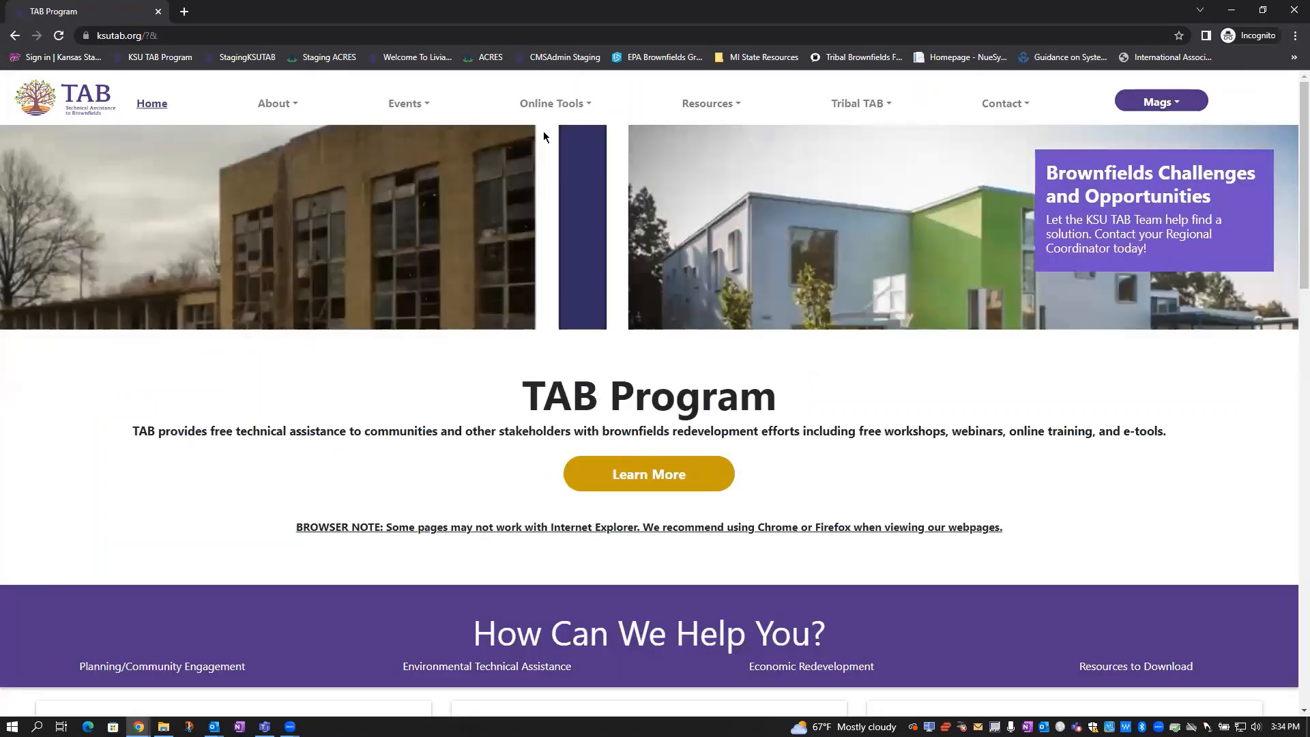
mouse_move(551, 107)
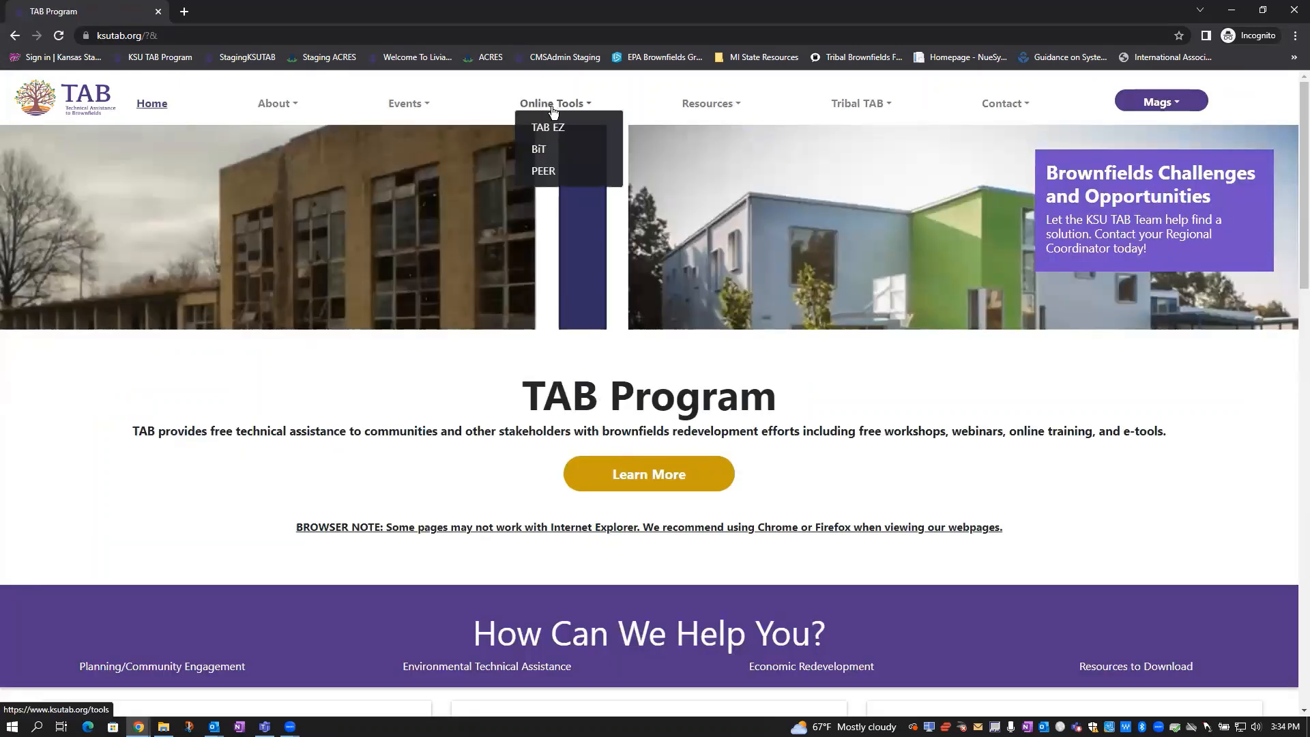
click(565, 128)
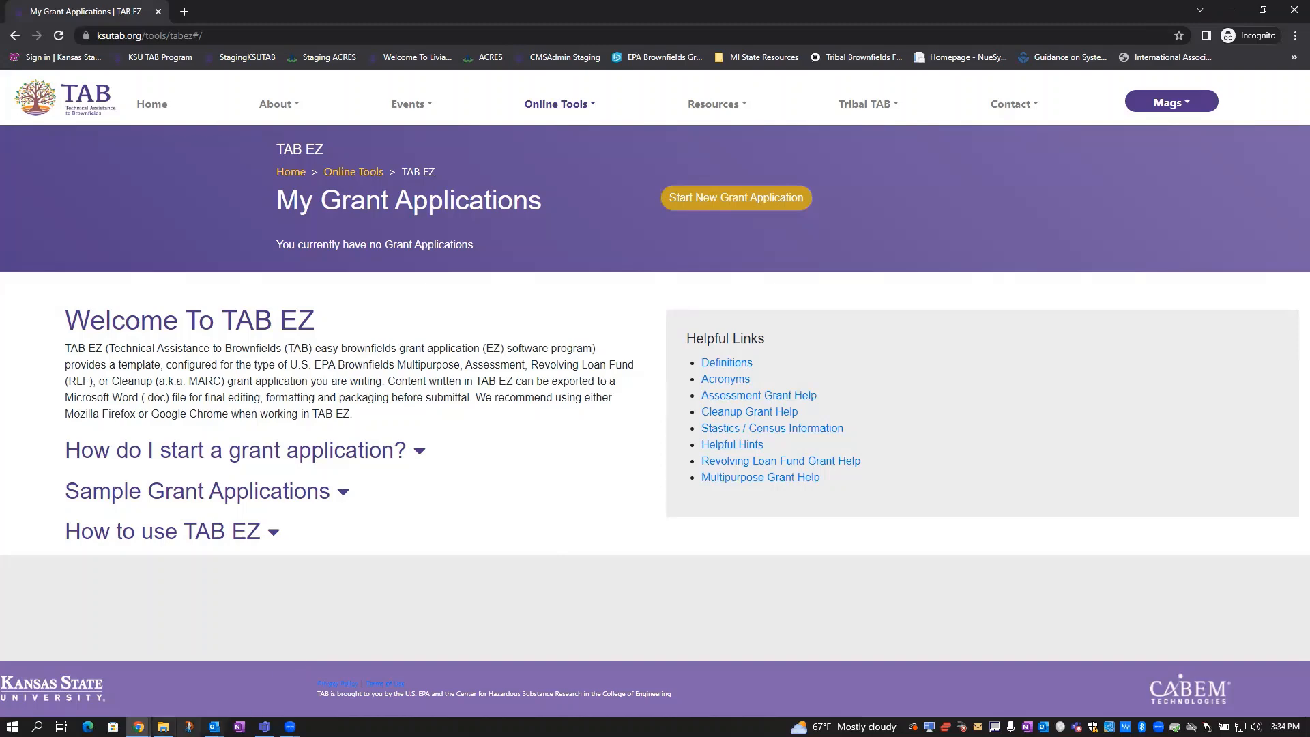
mouse_move(139, 727)
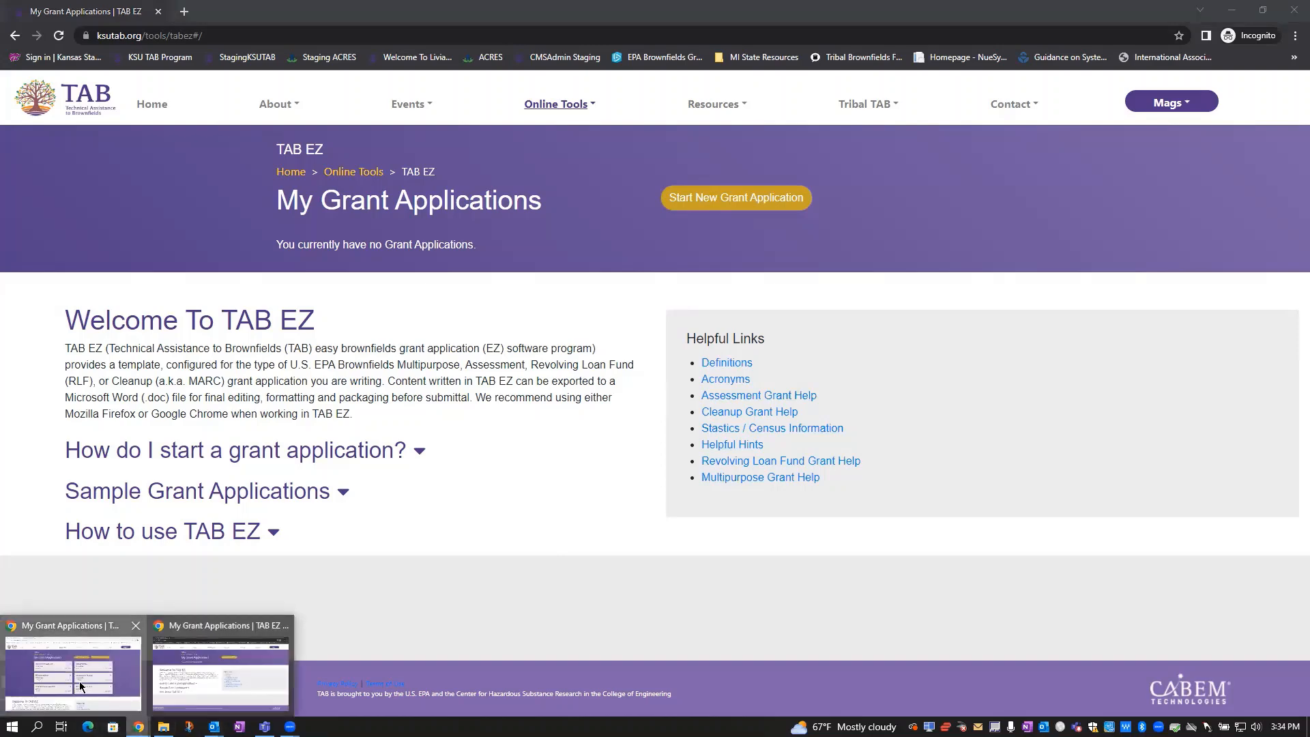
click(79, 681)
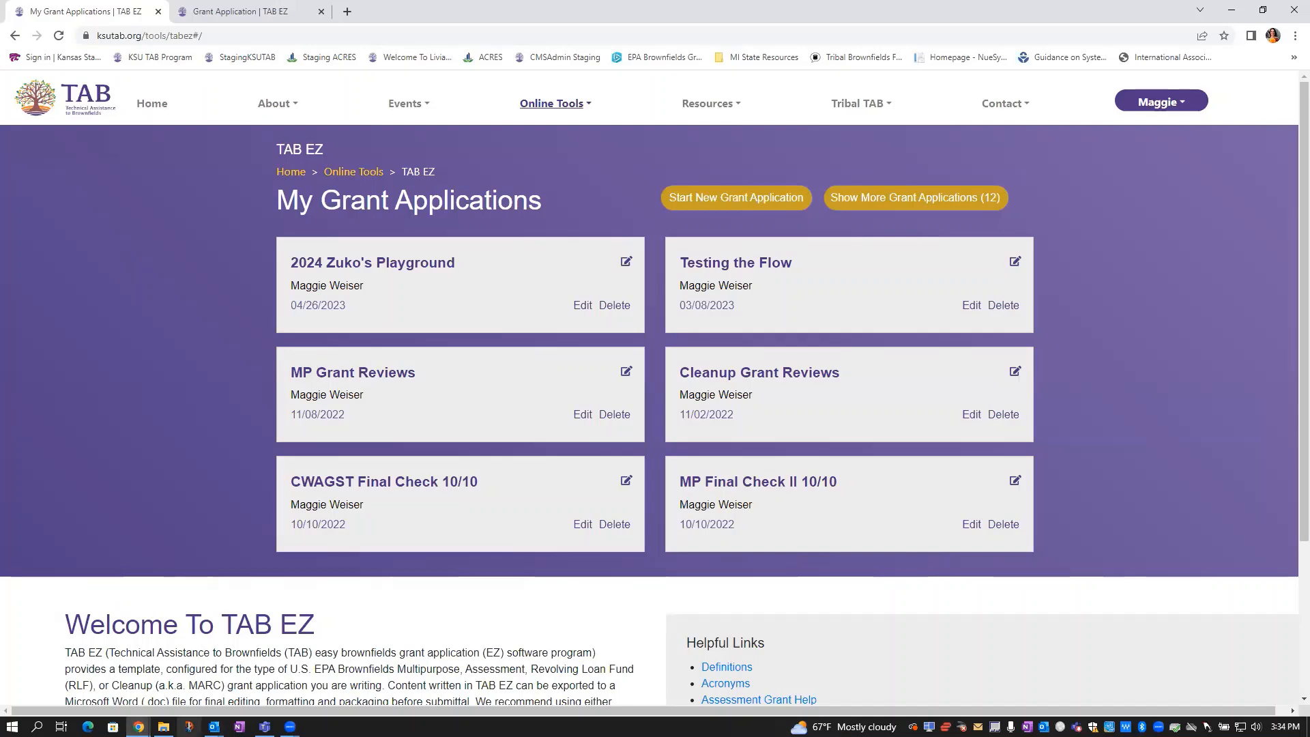
mouse_move(139, 726)
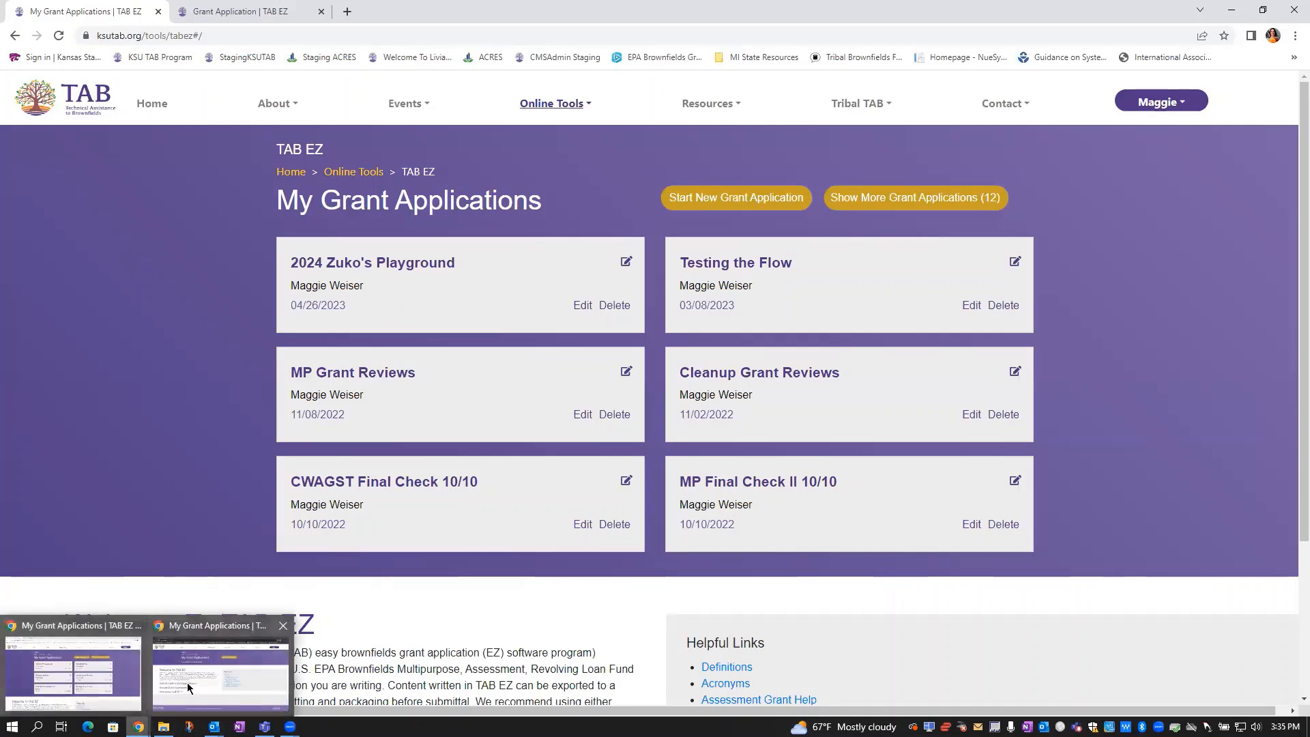
click(218, 665)
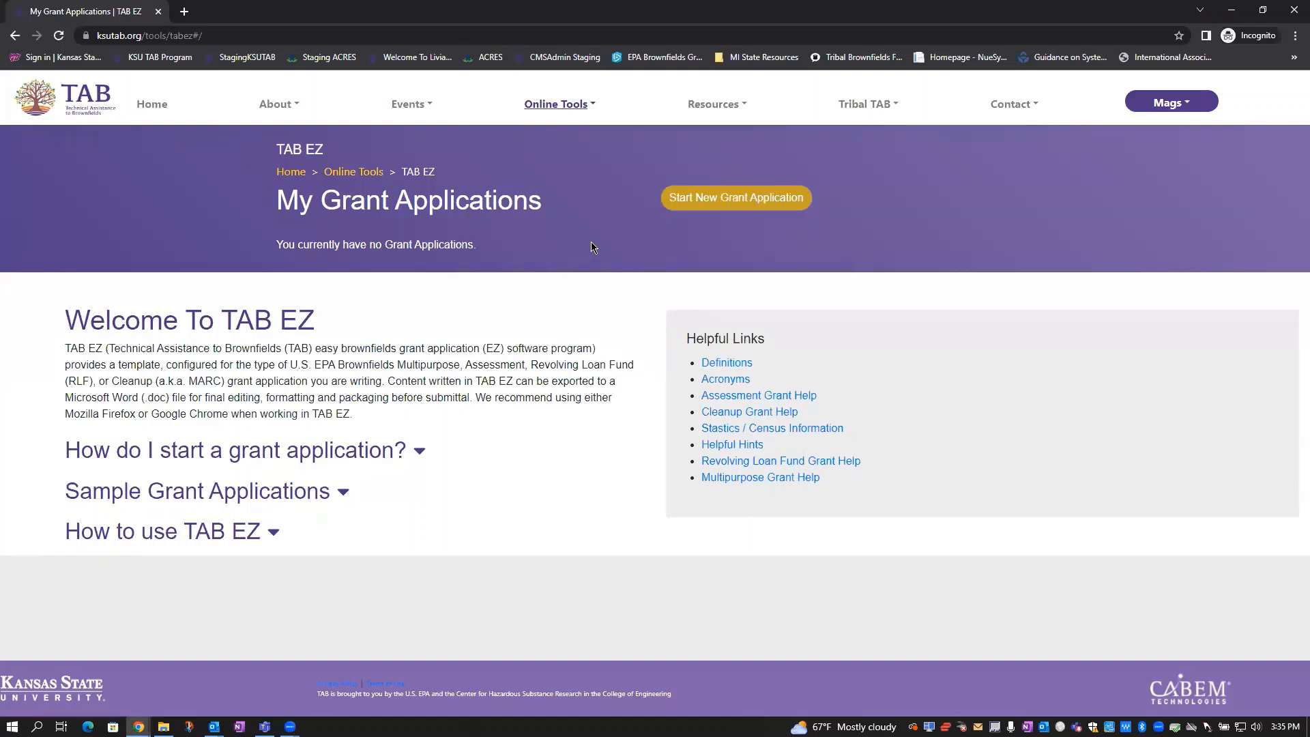
Create a Community-Wide Assessment Grant application named '2023 MARC Webinar Series' and save it
click(727, 202)
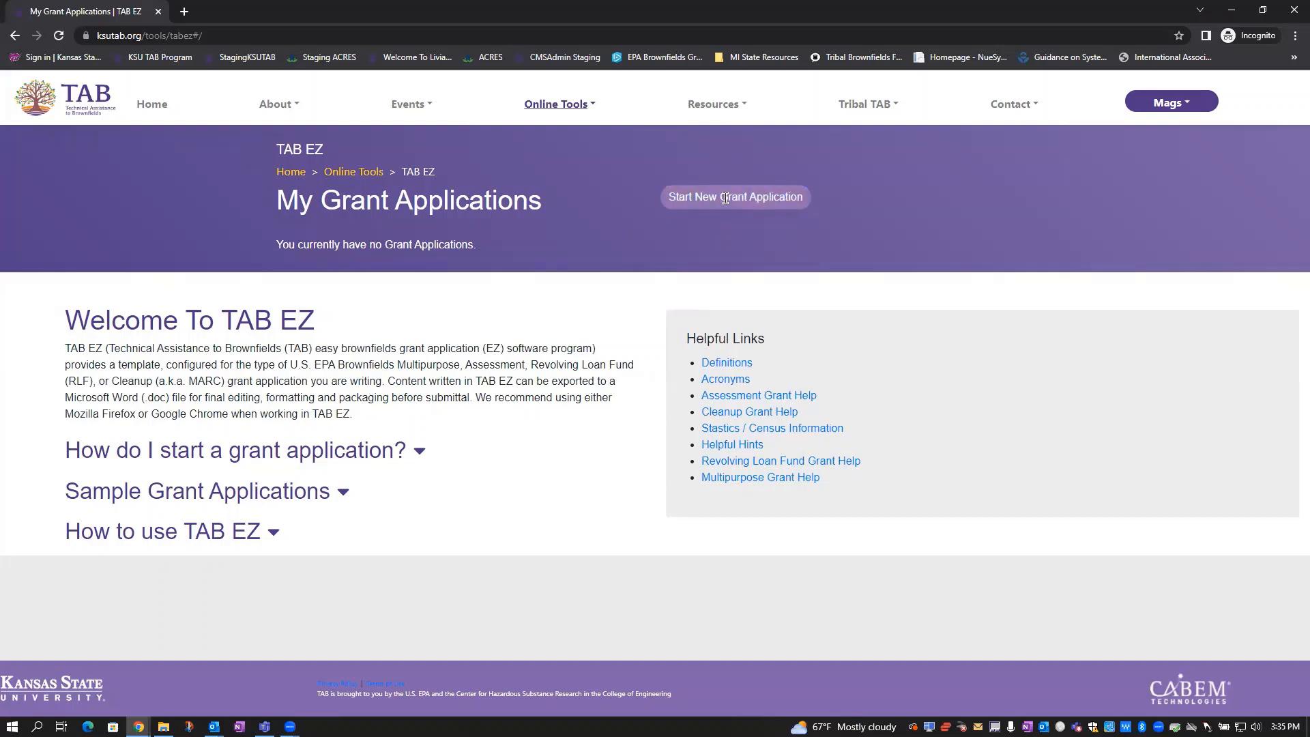
click(728, 183)
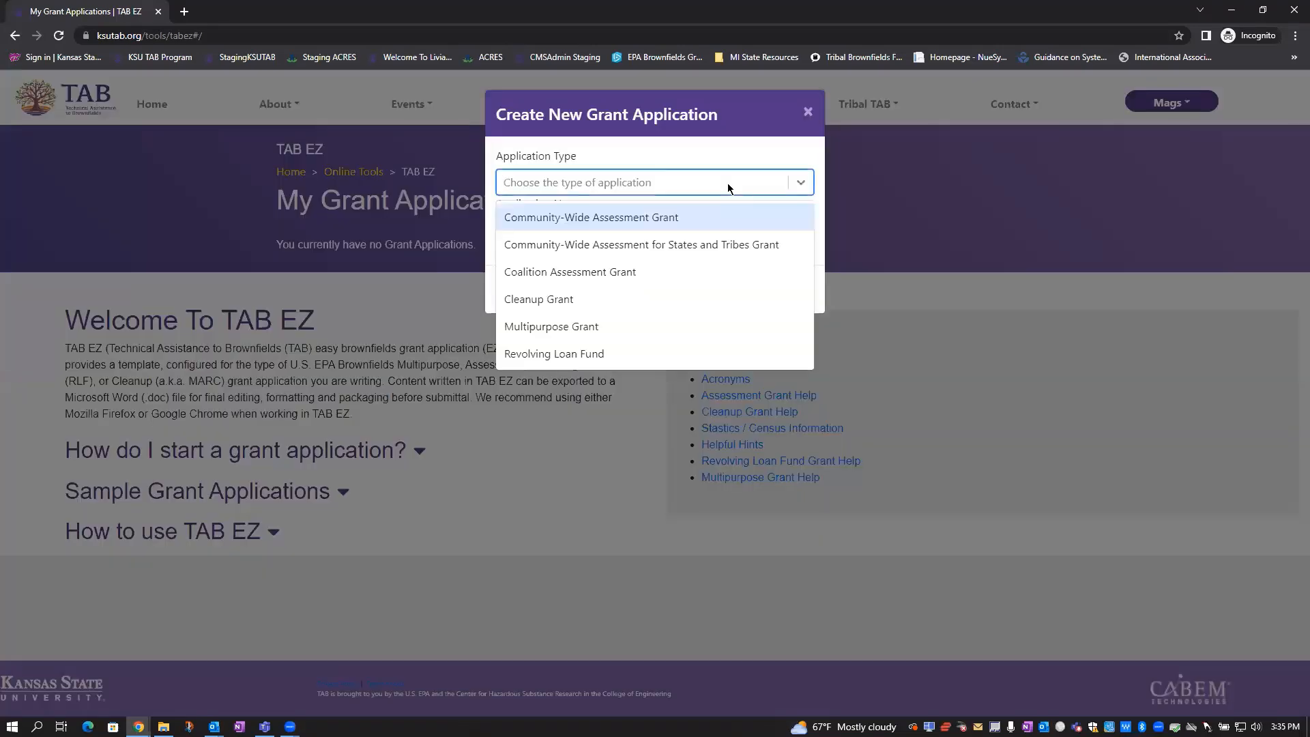
click(669, 217)
click(644, 228)
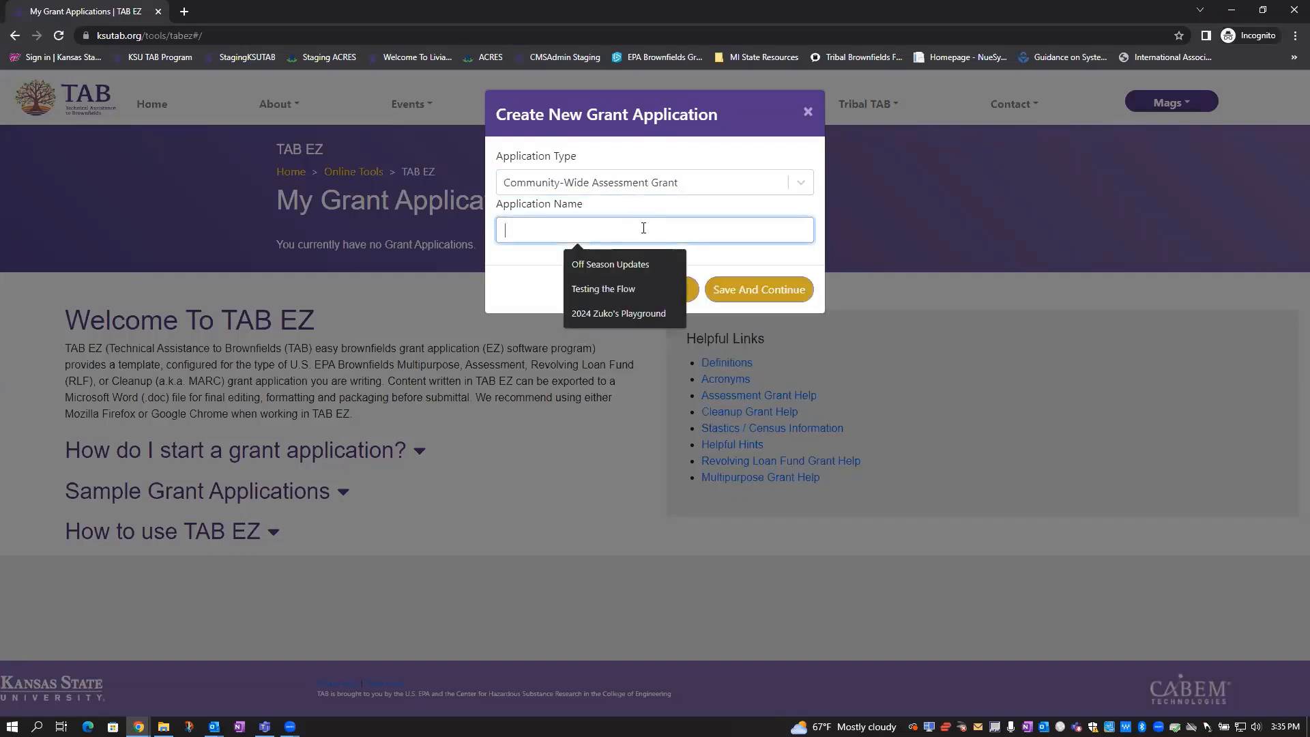
text(2023)
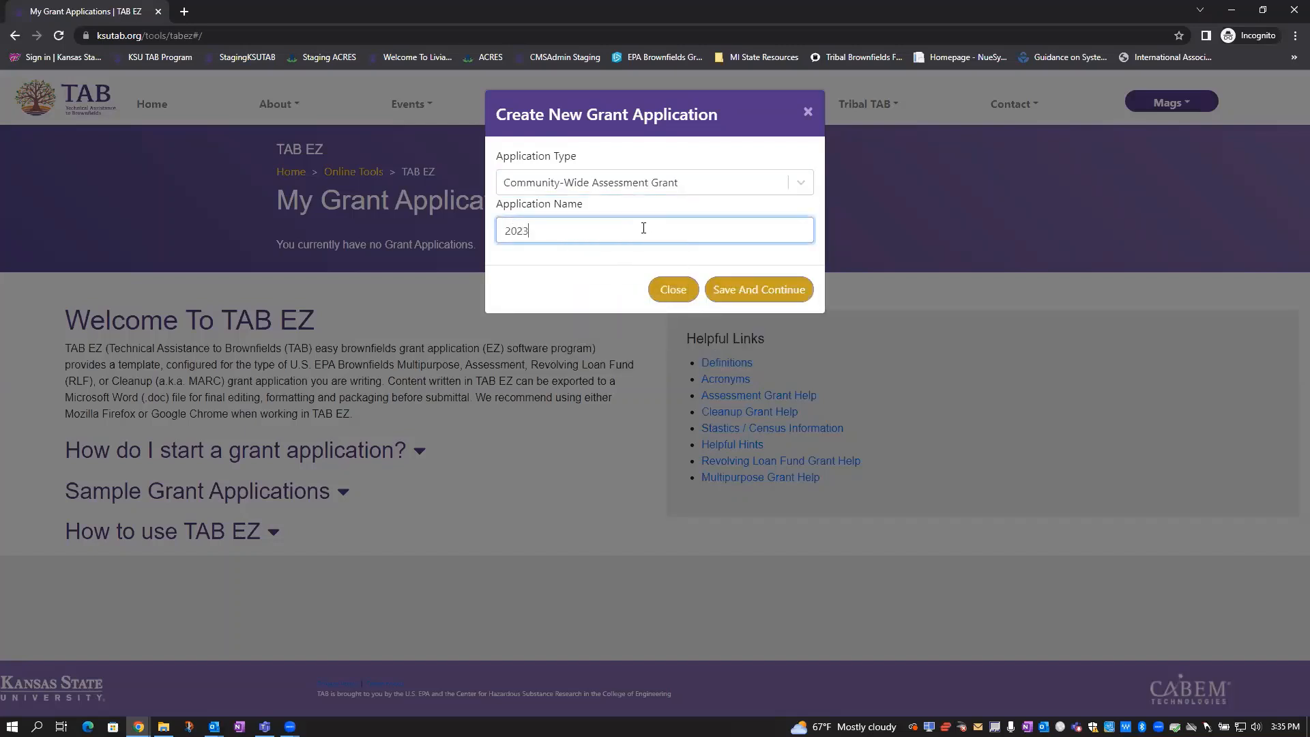
text( MARC WEBinar)
key(BackSpace)
key(BackSpace)
key(BackSpace)
key(BackSpace)
key(BackSpace)
text(binar Series)
click(791, 294)
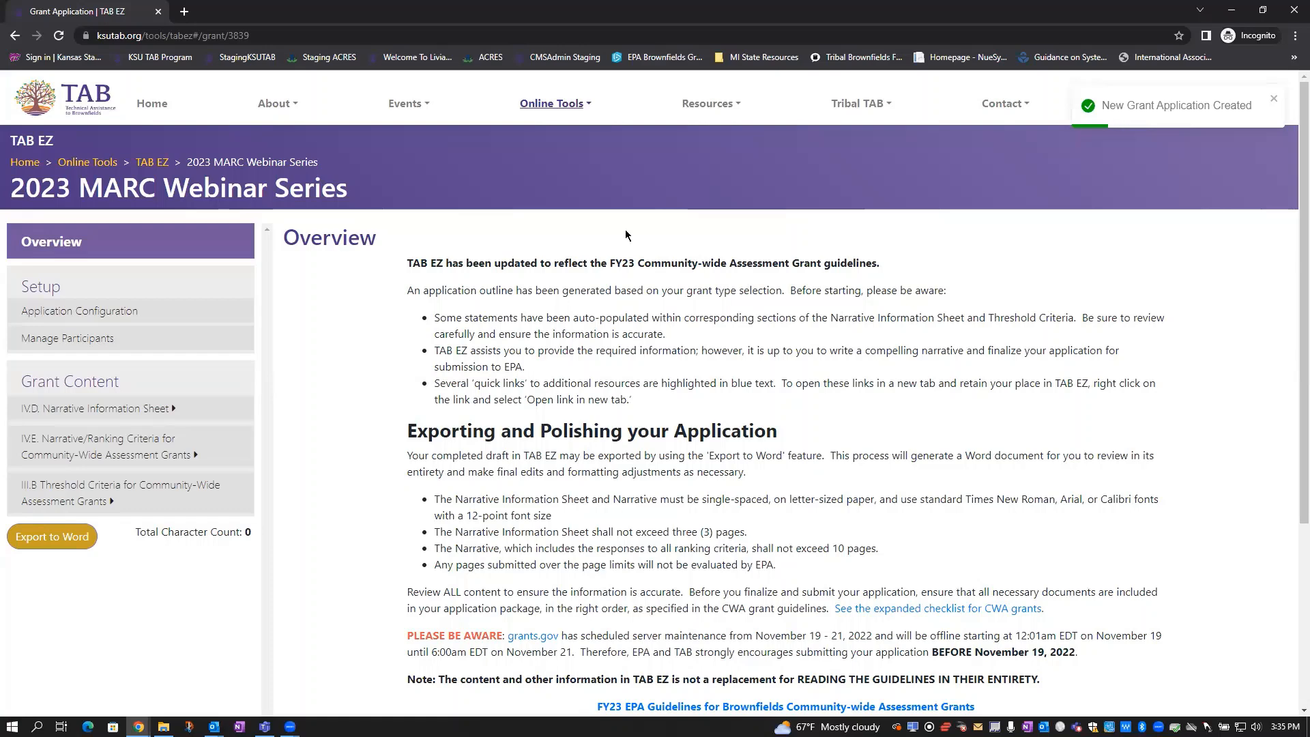
Scroll through the guidance on the new application's Overview page
scroll(626, 235, down, 1)
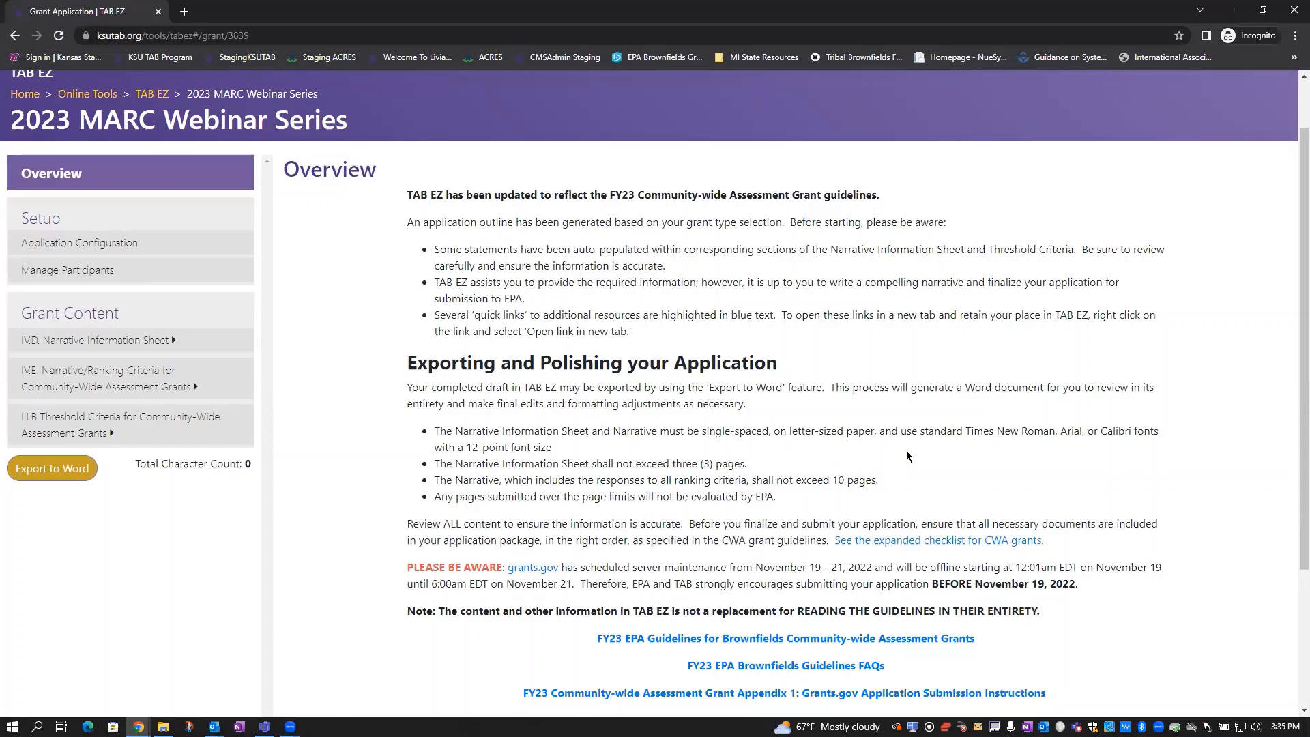
scroll(904, 456, down, 1)
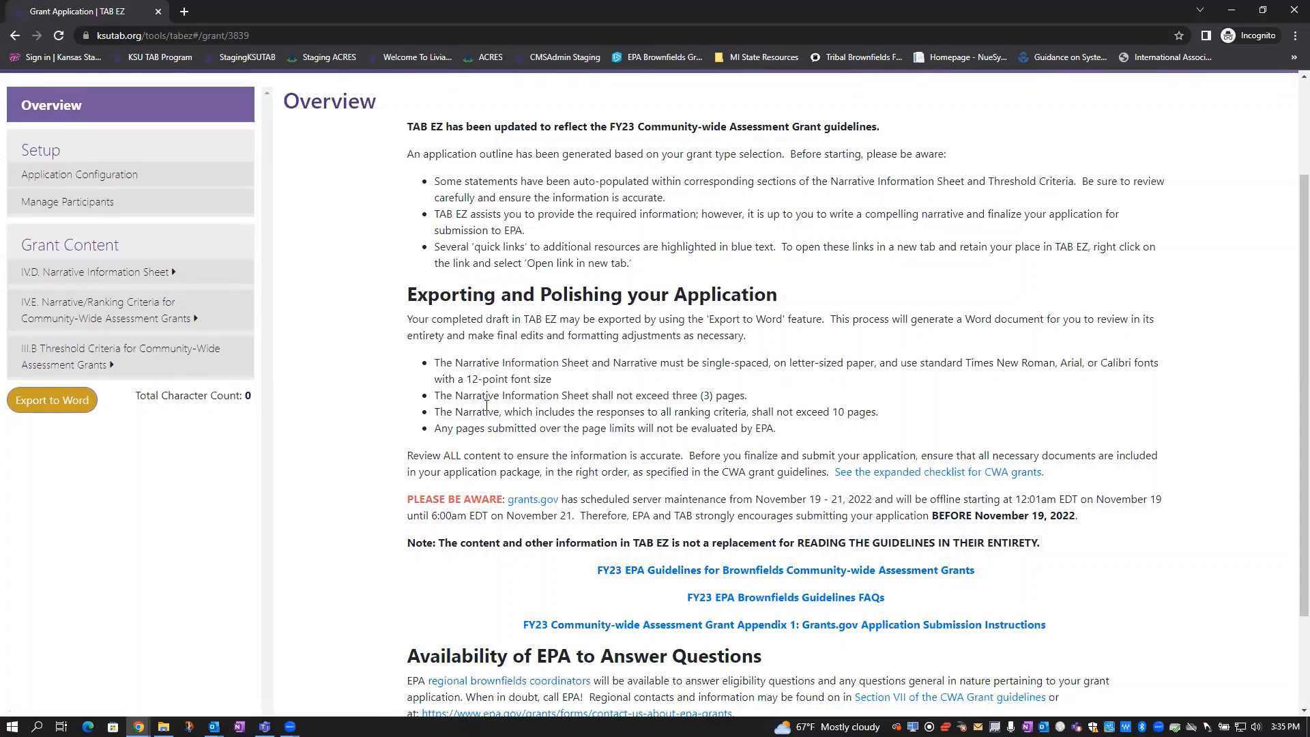
scroll(548, 293, up, 2)
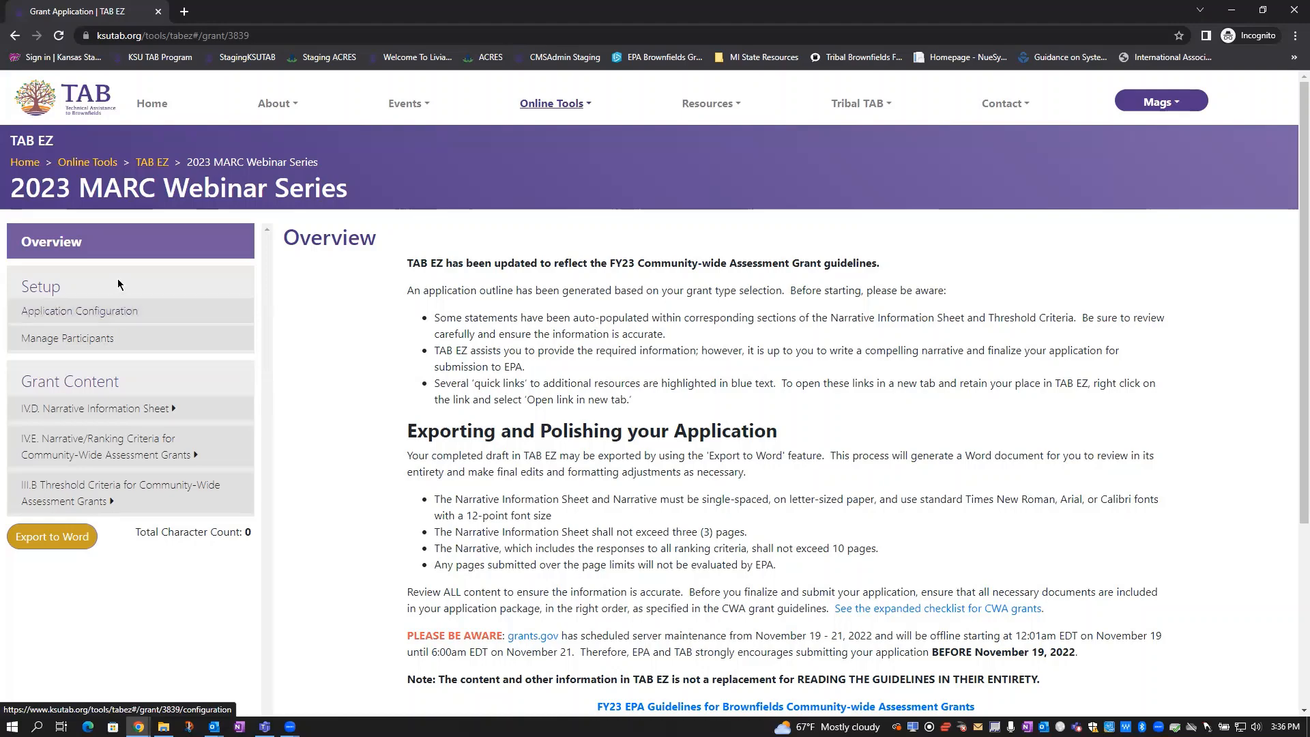
In the application configuration, set funding requested to 500000 and contamination type to Both
click(129, 318)
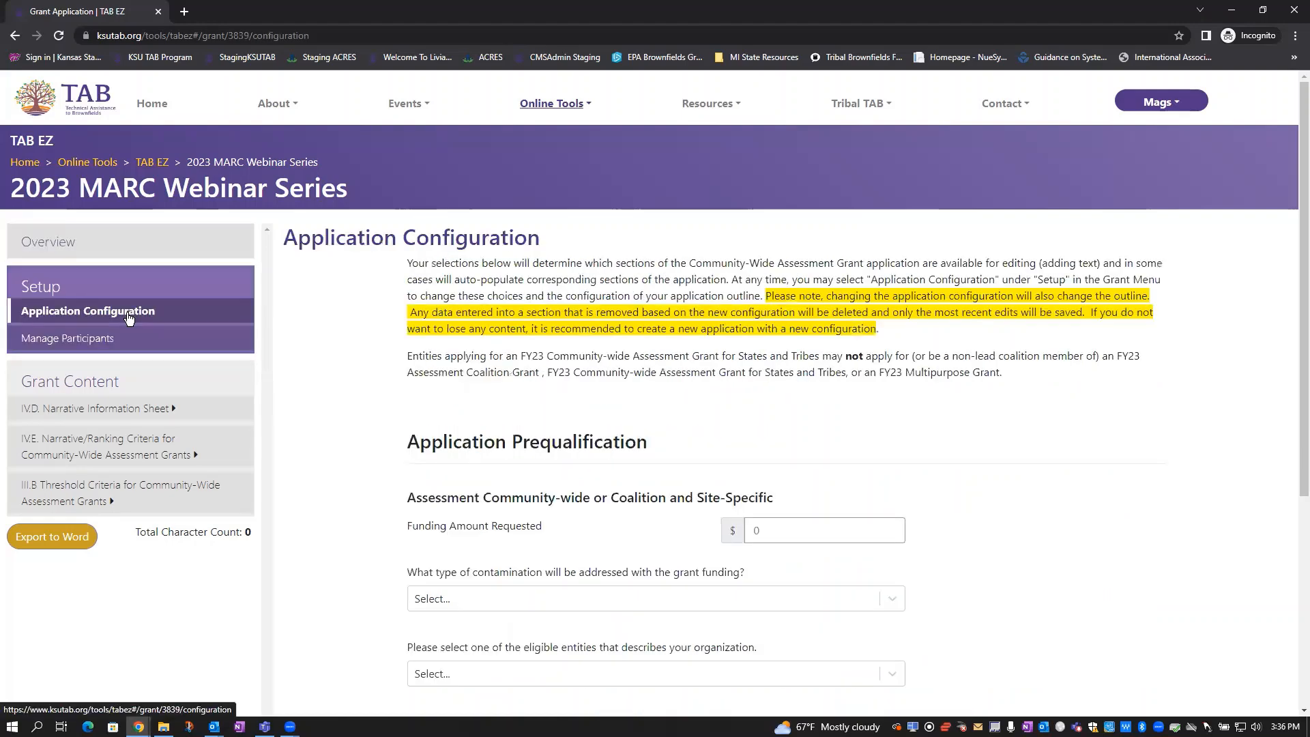
scroll(356, 397, down, 3)
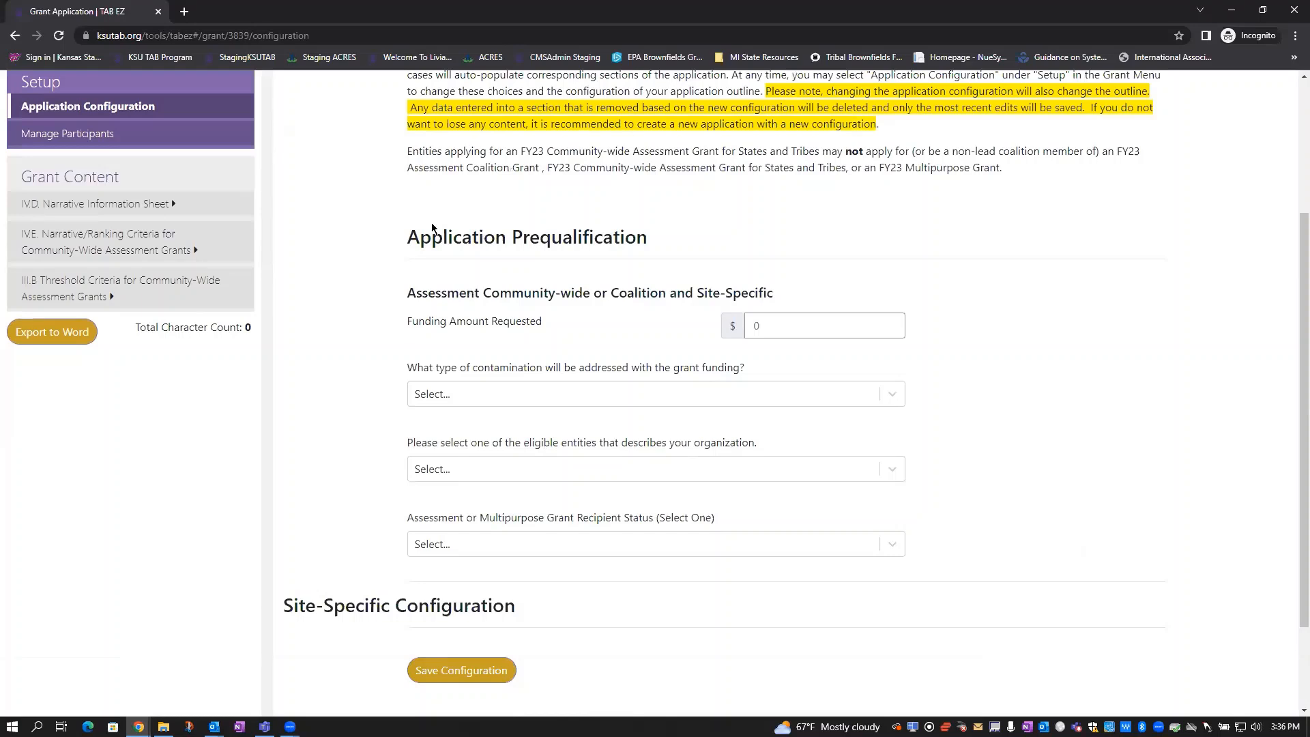
click(757, 326)
text(5)
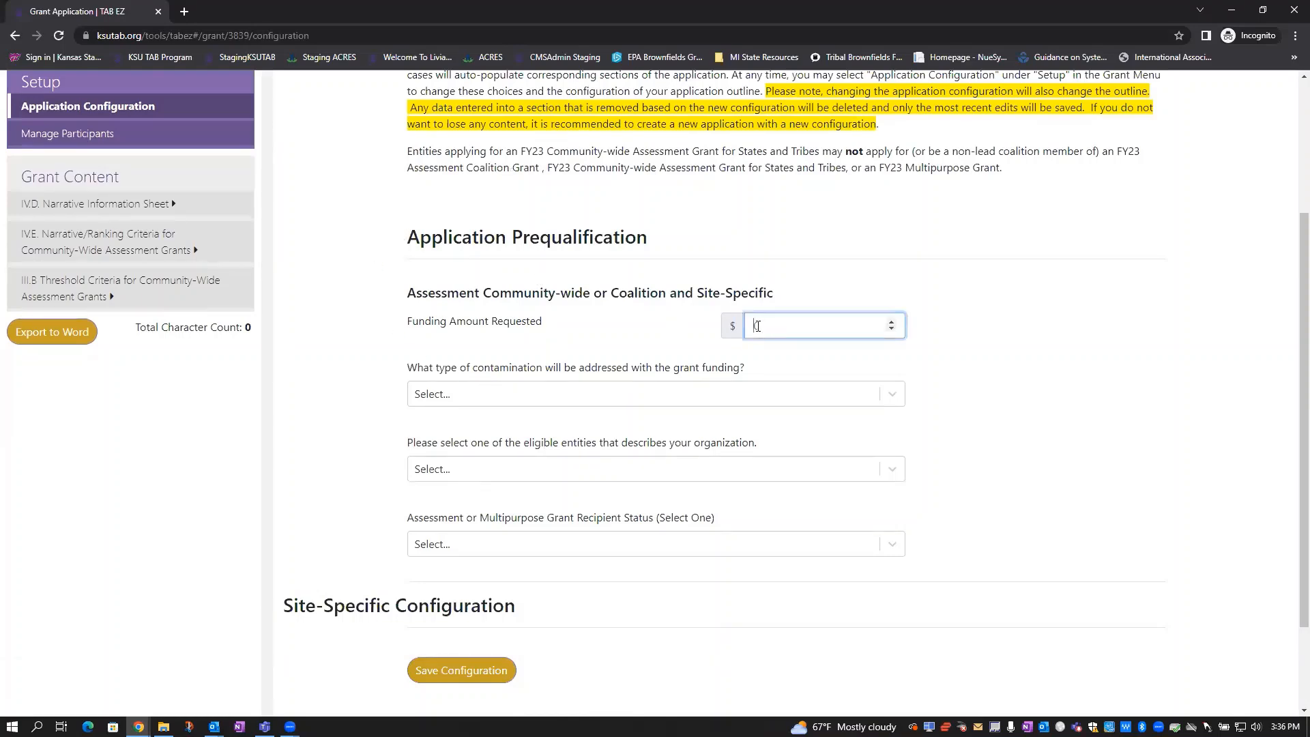
text(00000)
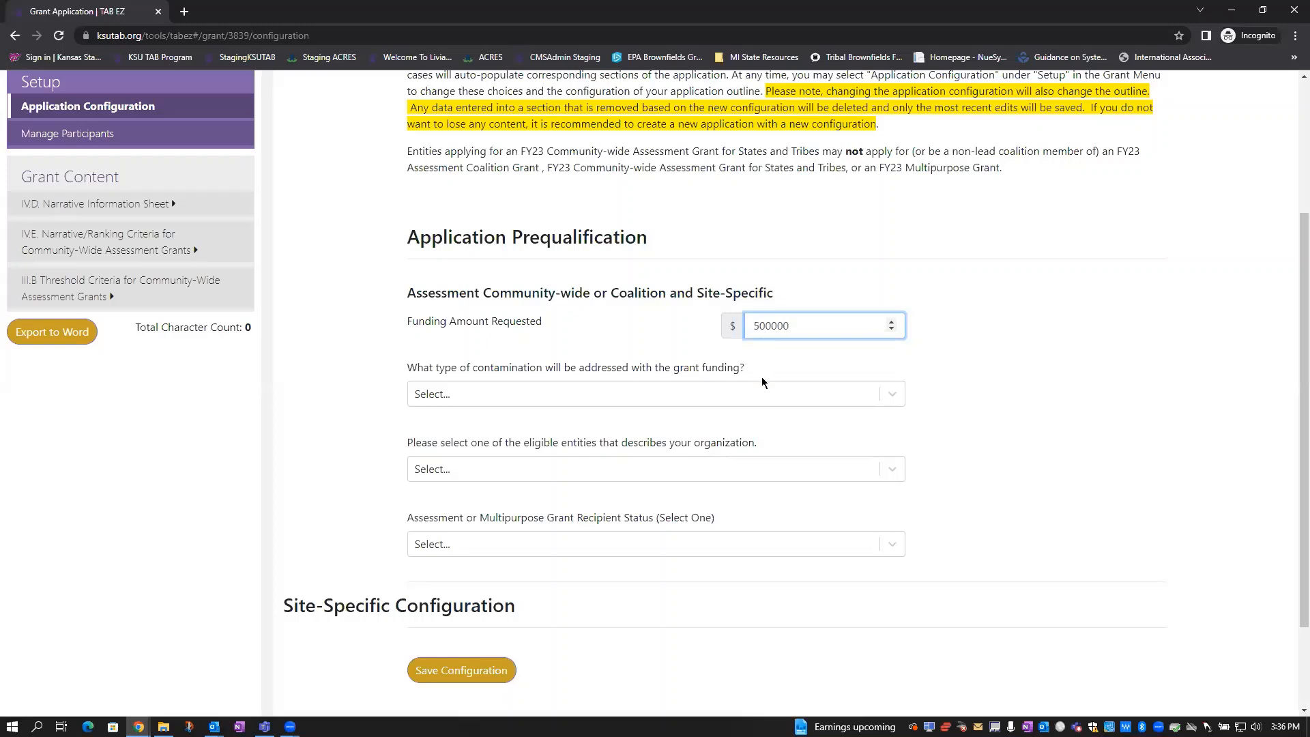
click(759, 397)
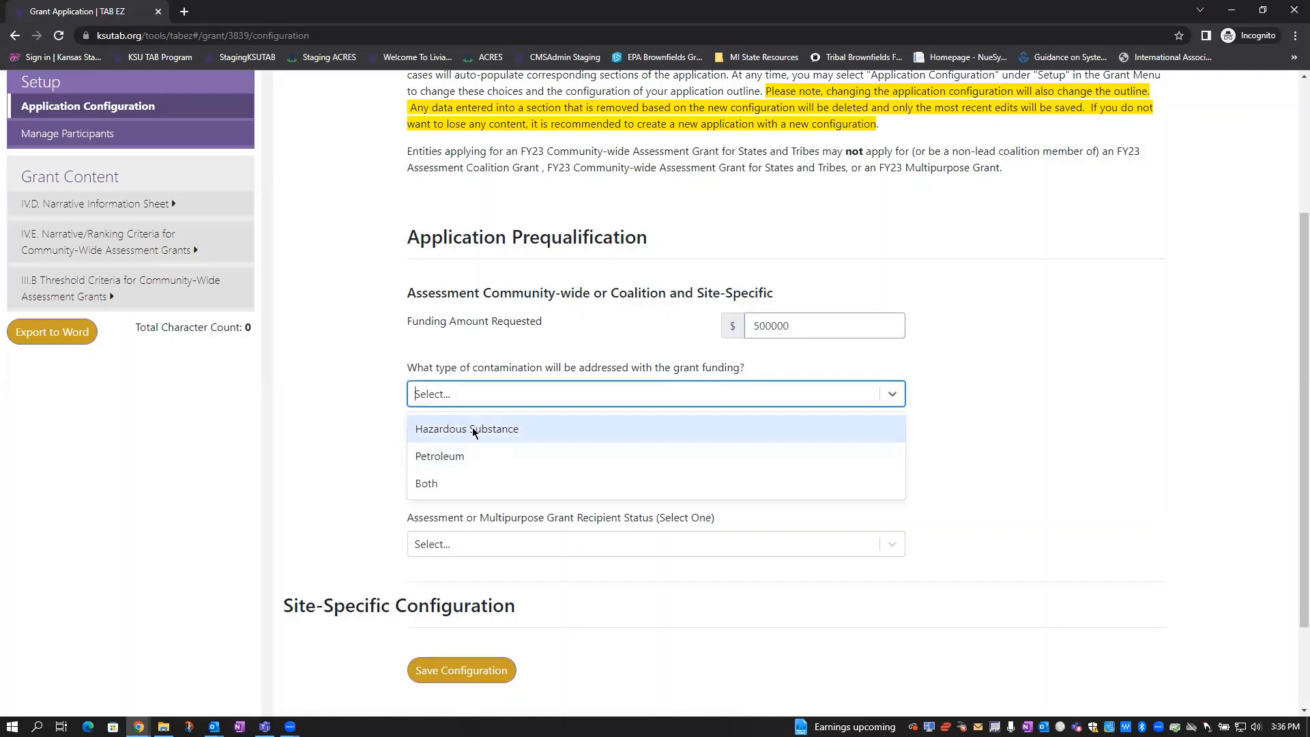
click(439, 488)
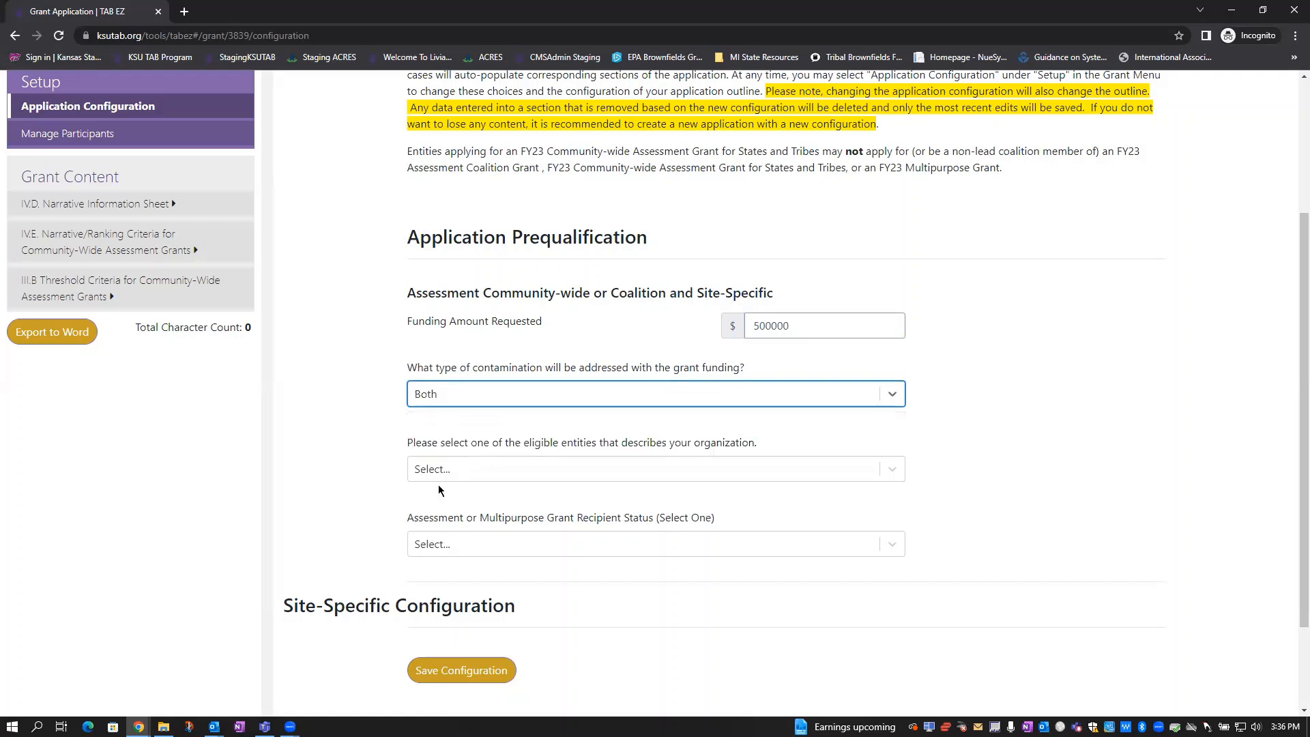
Choose Town as entity type and the not-yet-70%-drawn-down recipient status, then save
click(896, 471)
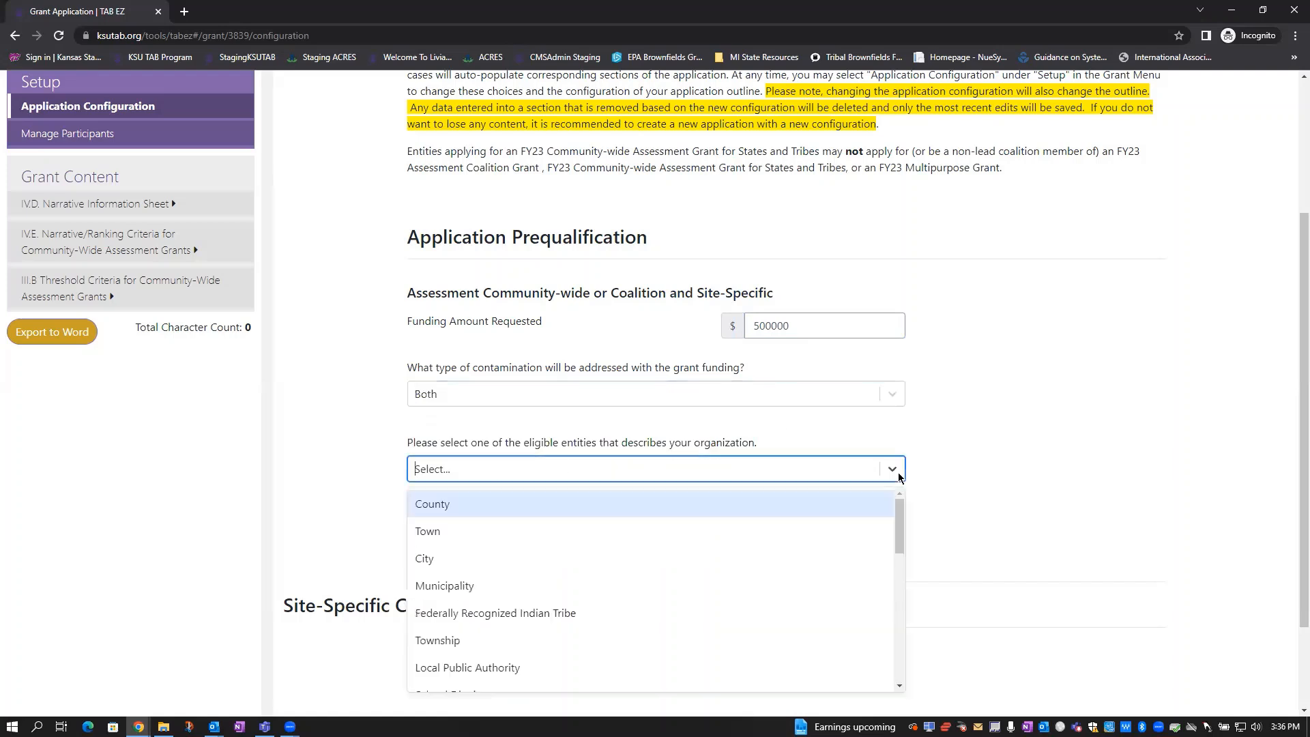
scroll(681, 595, down, 1)
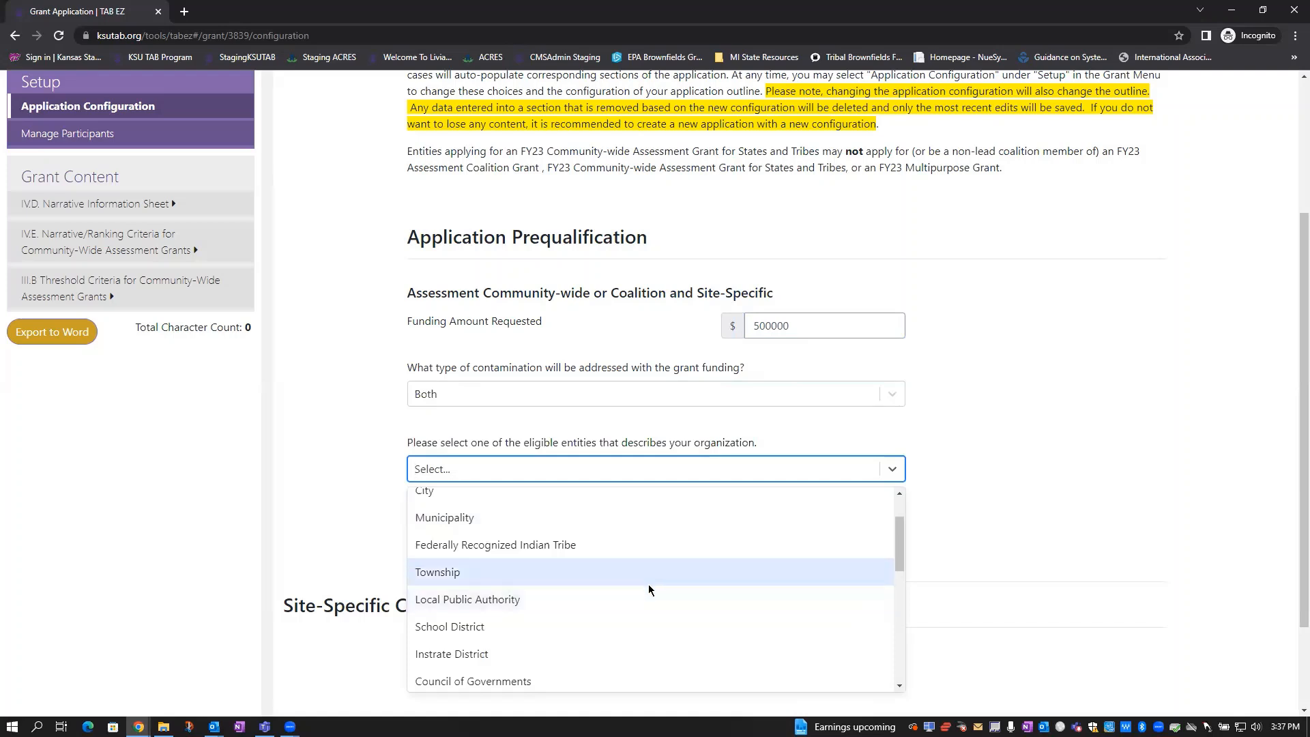
scroll(648, 584, down, 1)
scroll(648, 584, down, 3)
scroll(648, 584, up, 5)
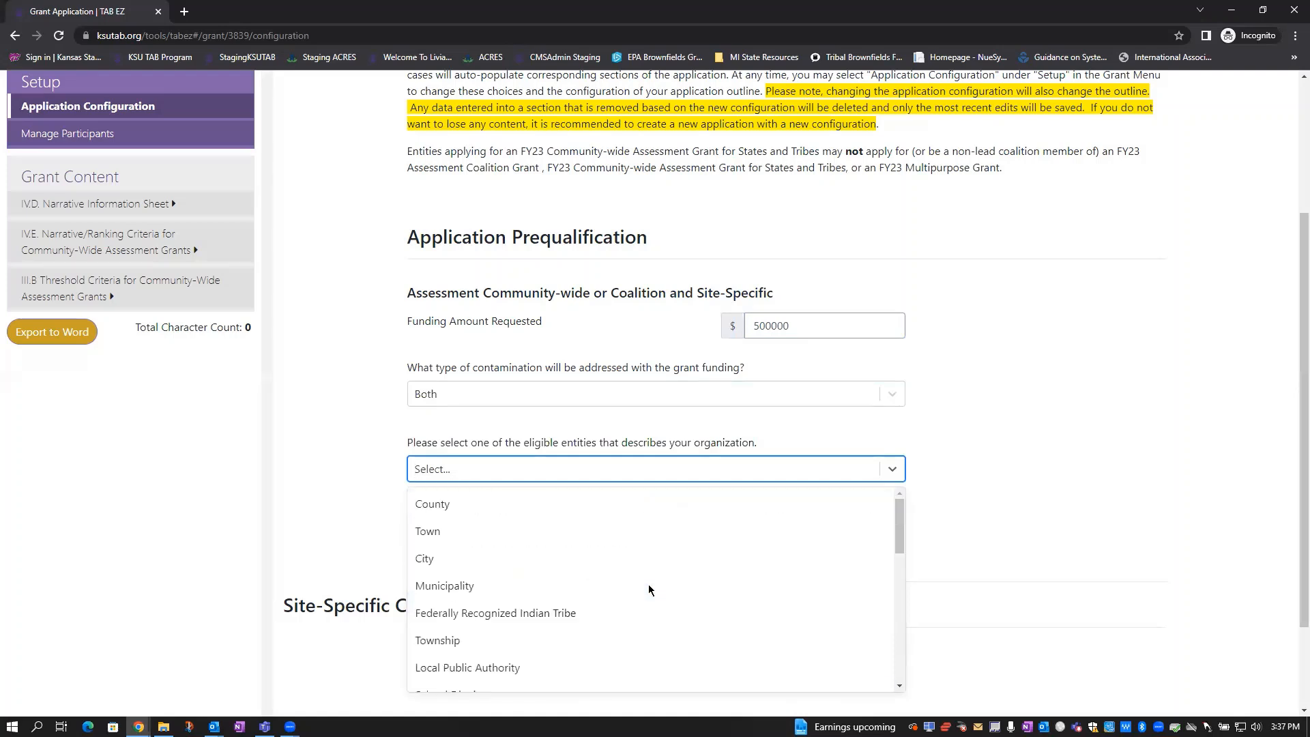
click(474, 533)
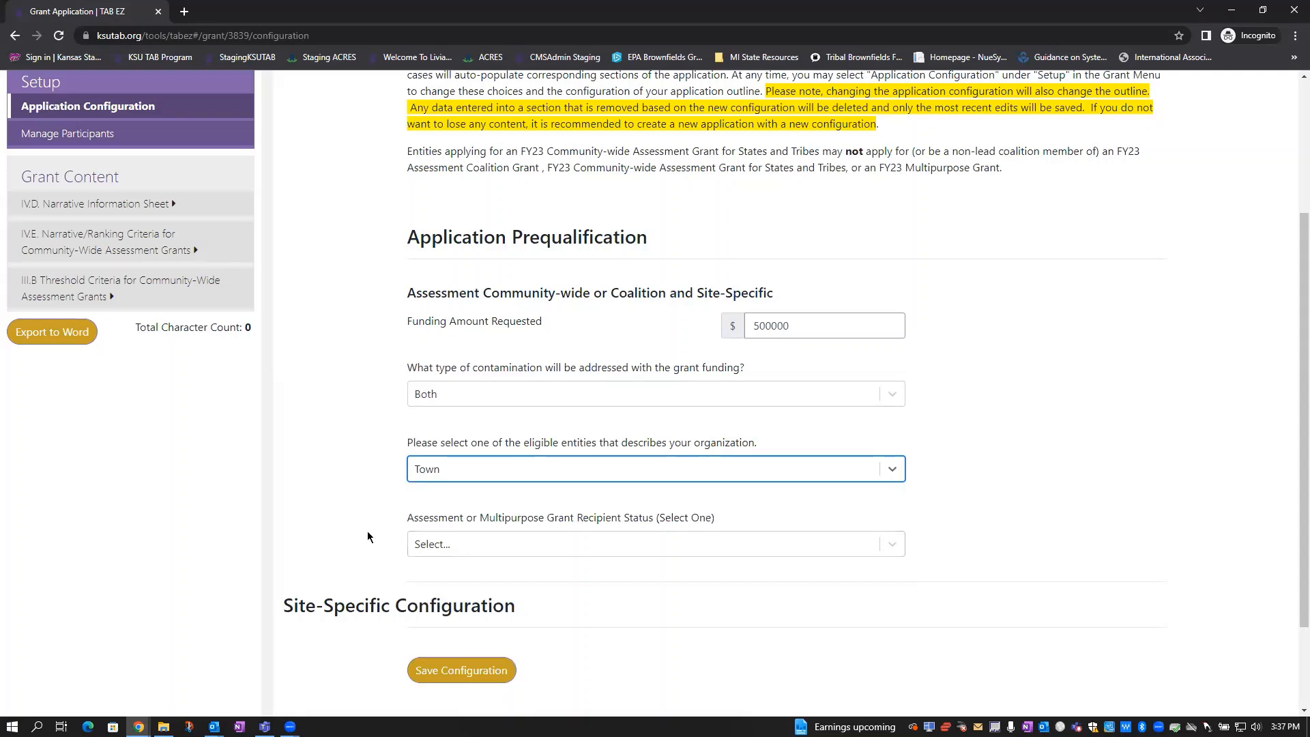
click(887, 548)
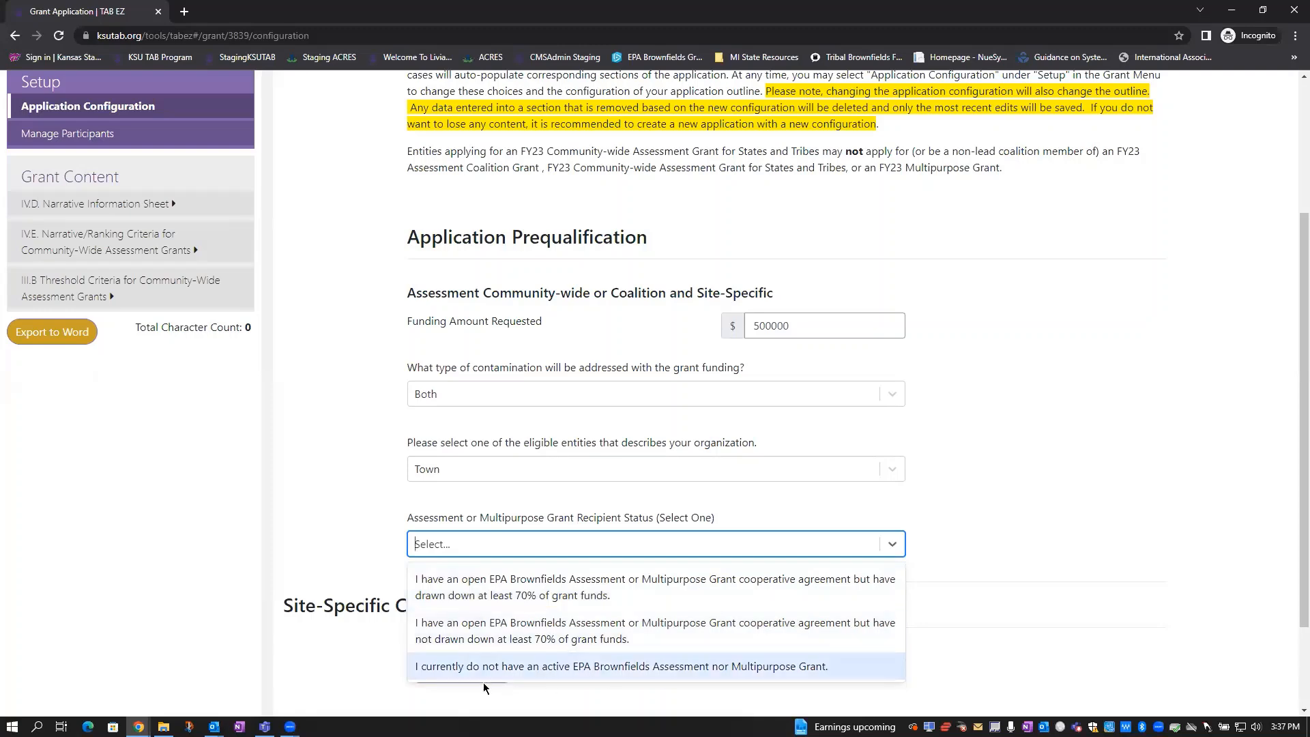
click(500, 638)
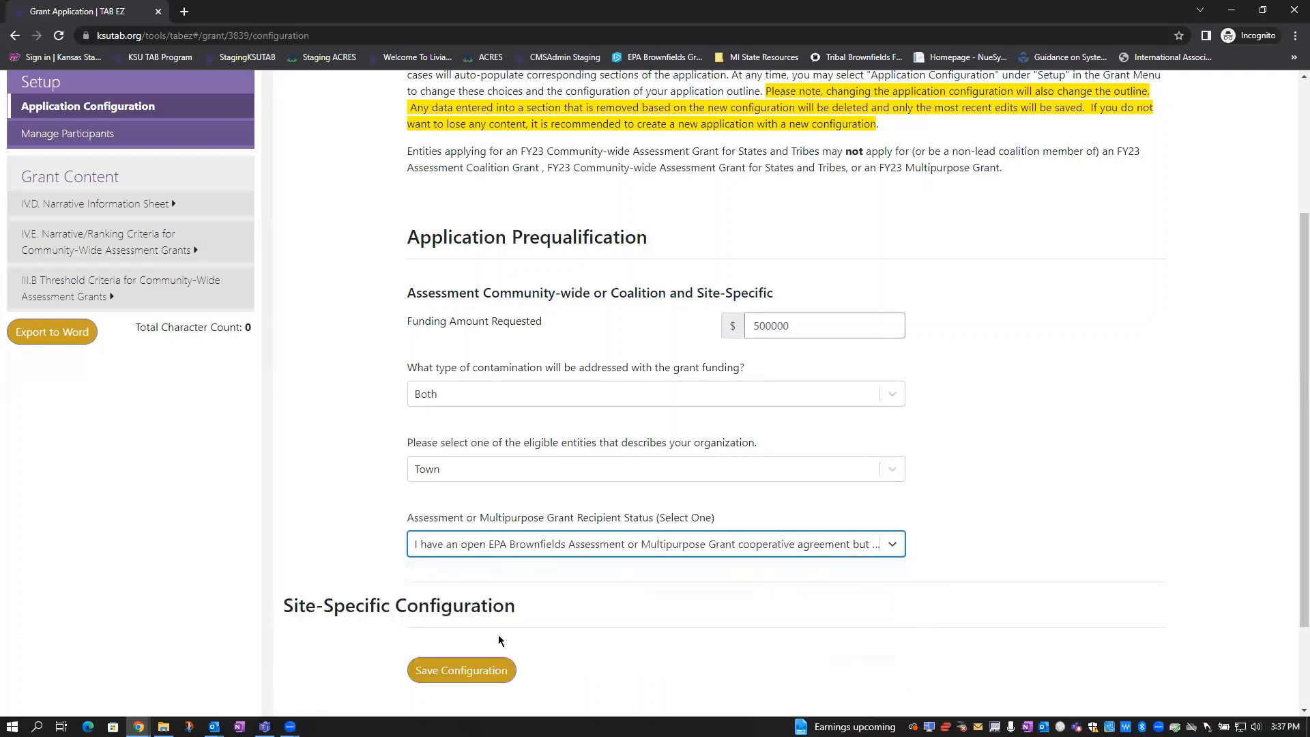
click(492, 673)
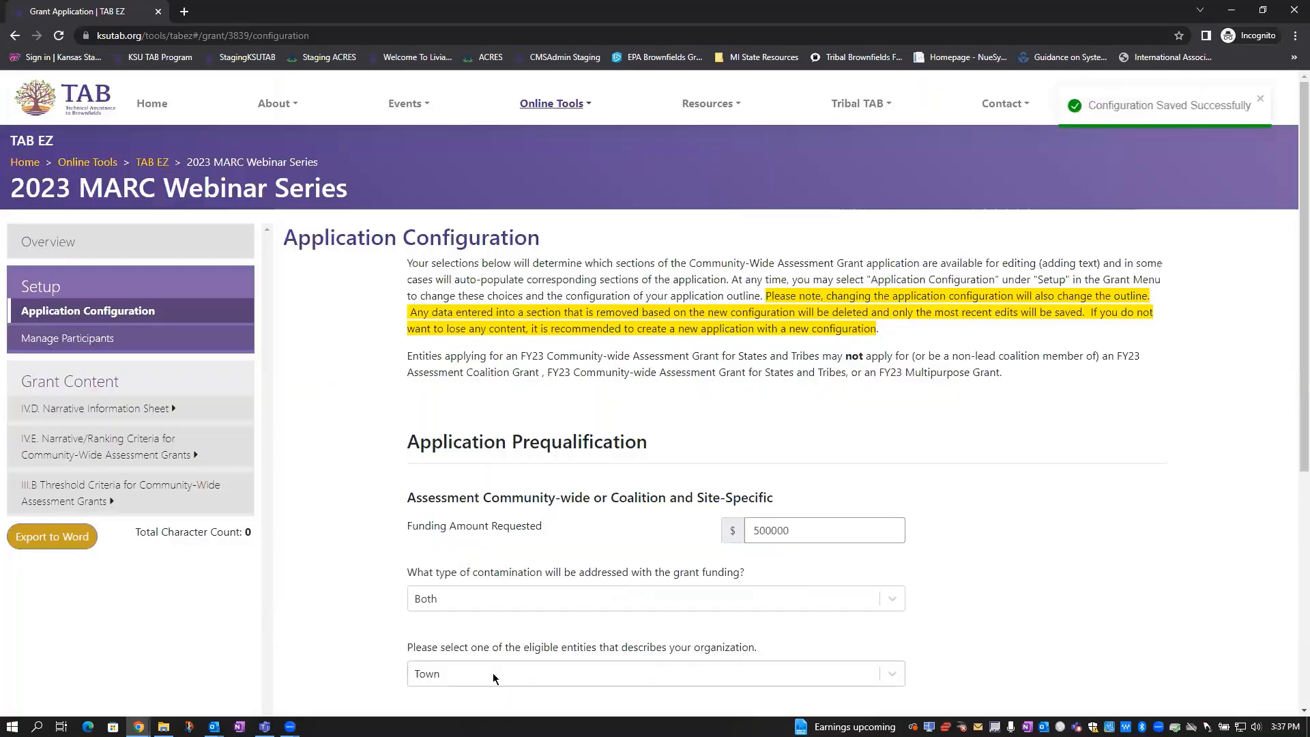
Switch recipient status to the at-least-70%-drawn-down option and save the configuration
scroll(583, 481, down, 5)
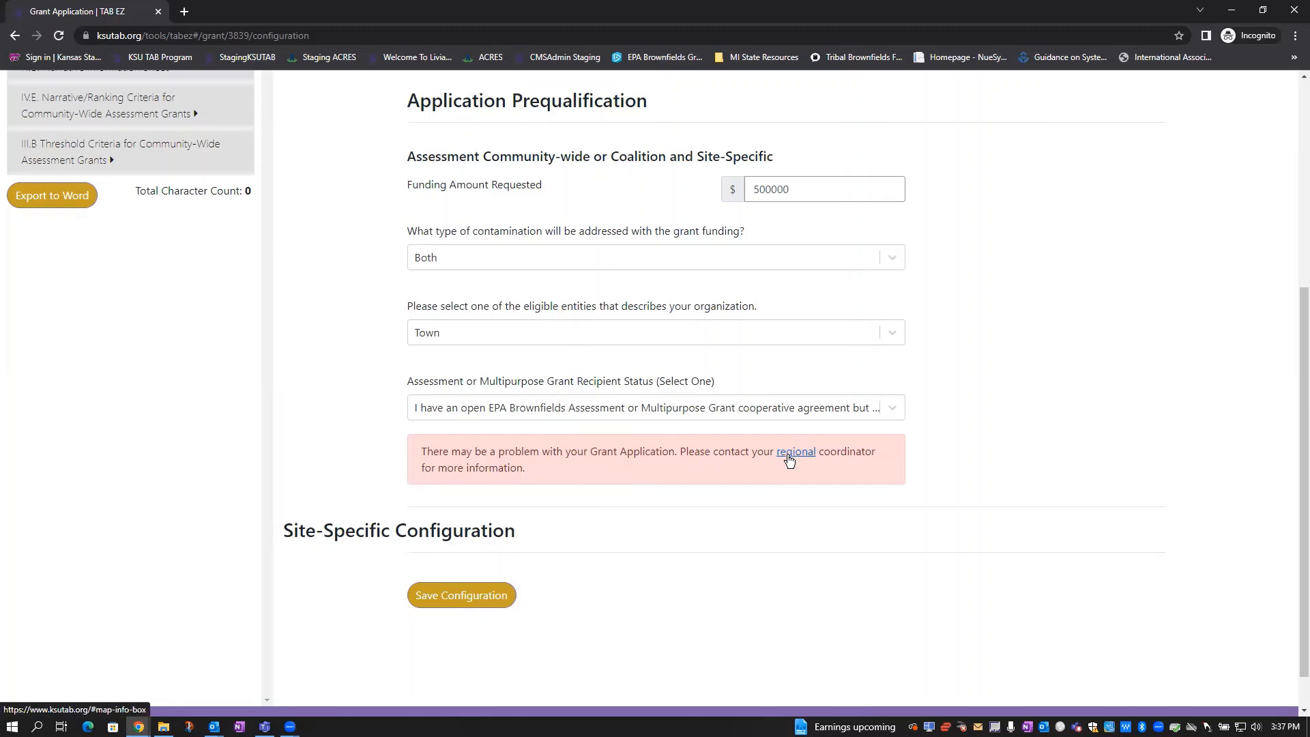
click(894, 408)
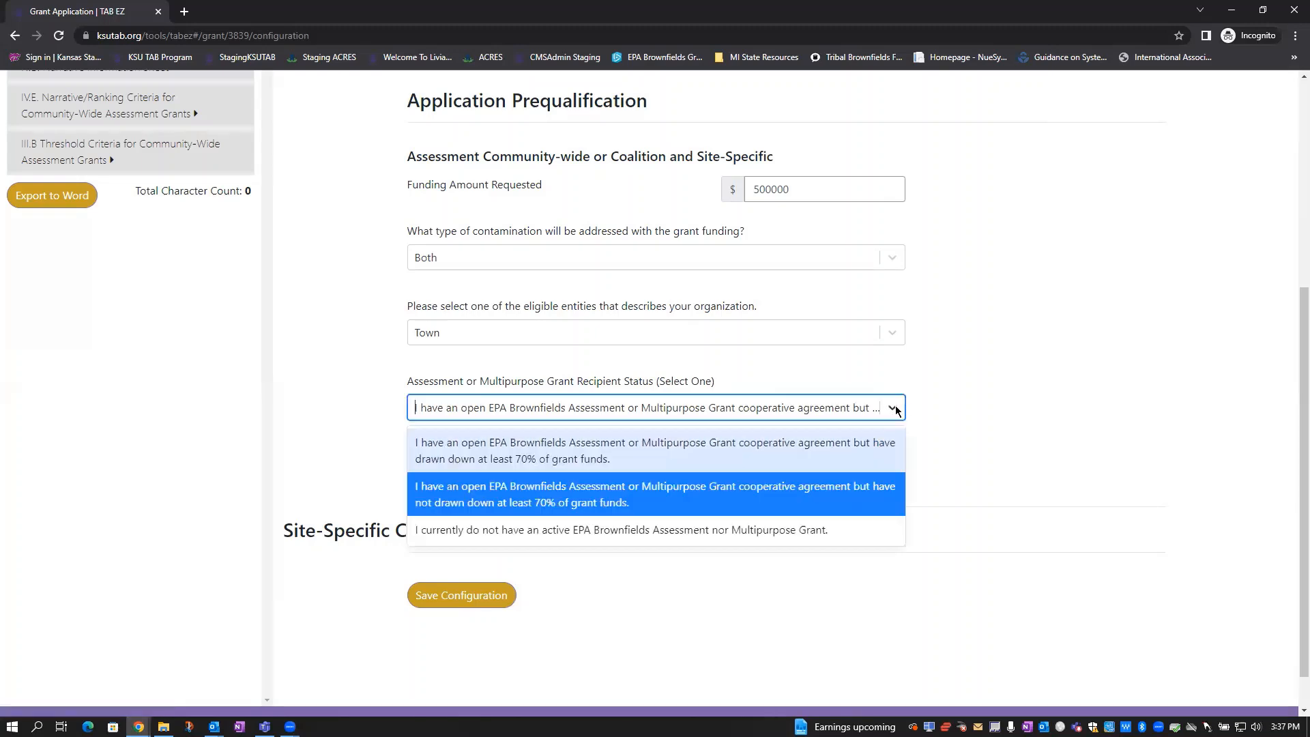
click(770, 445)
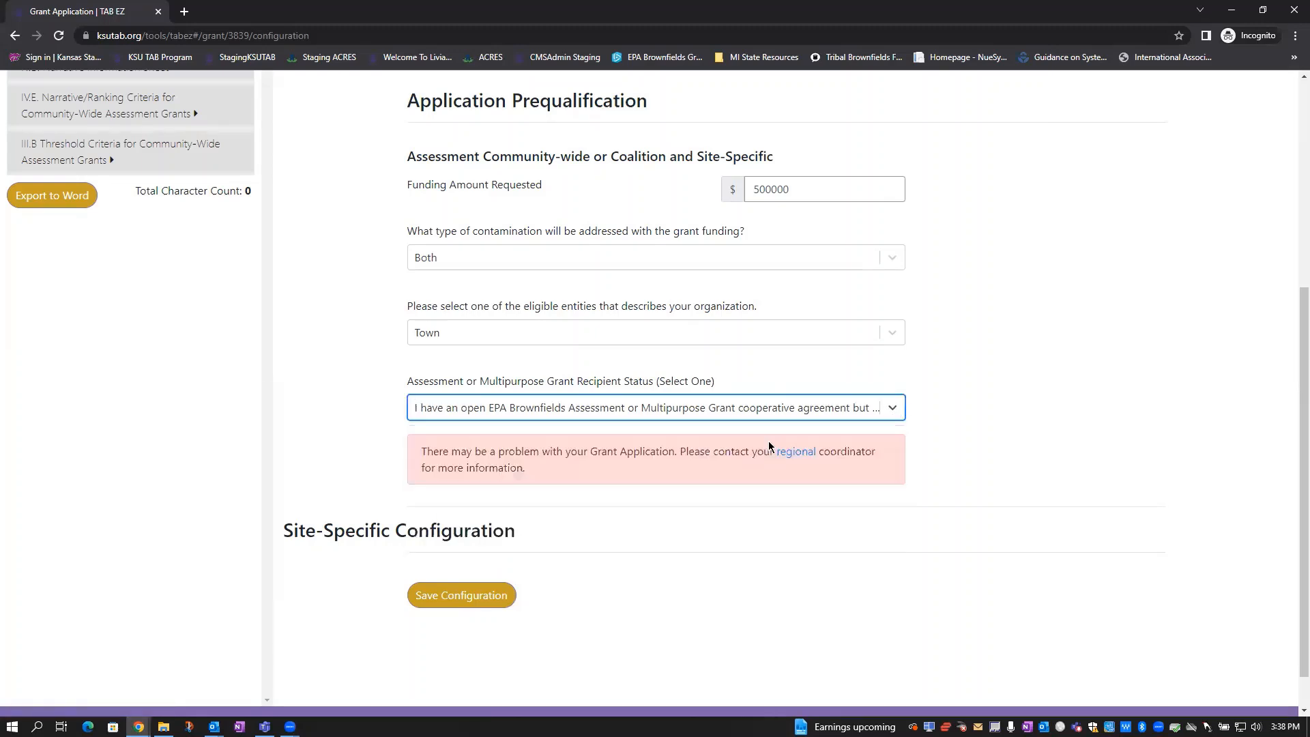
click(436, 601)
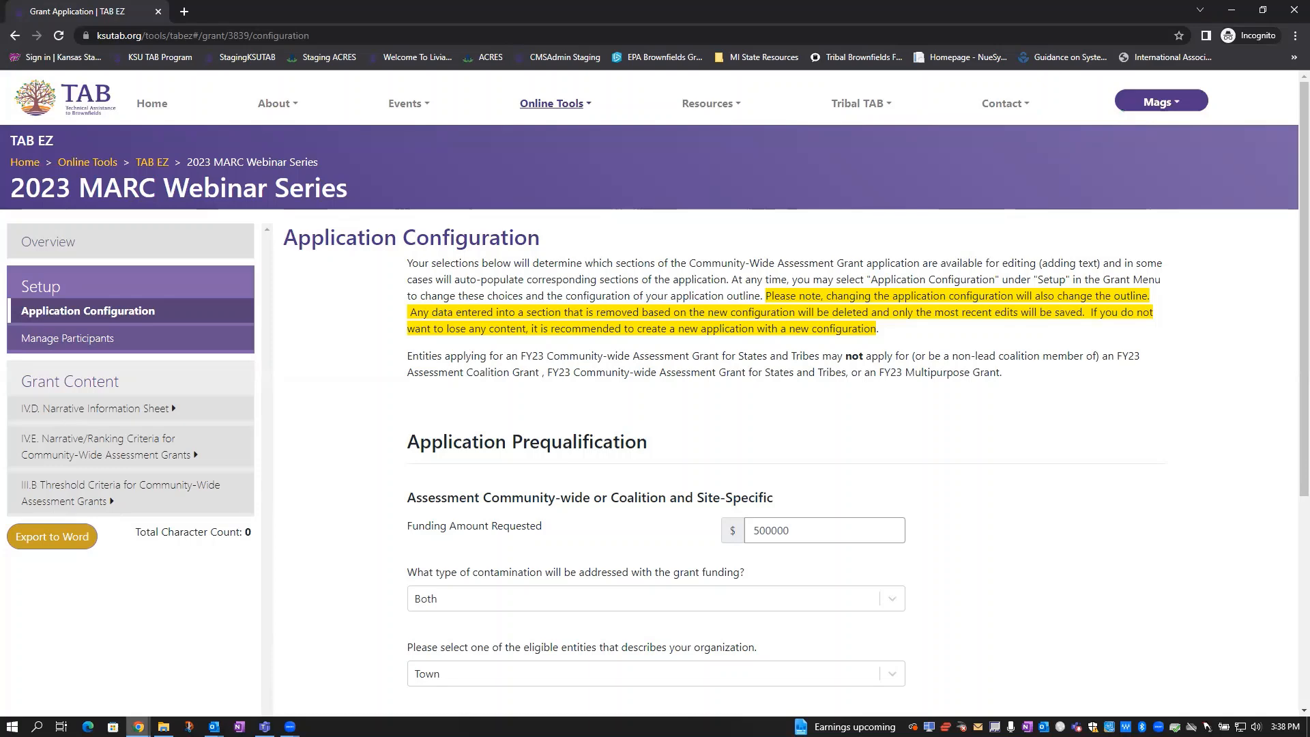
Bring up the other browser window showing the 2024 Zuko's Playground application
mouse_move(139, 726)
click(105, 678)
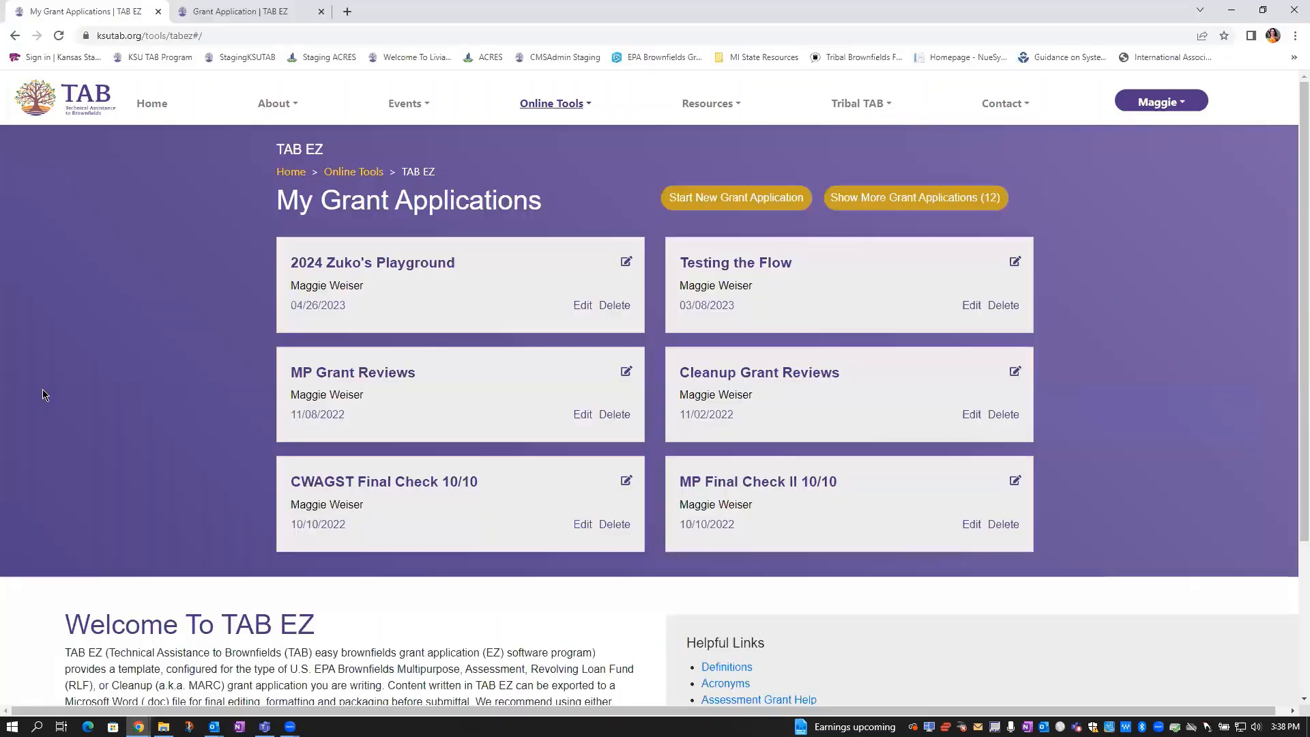
click(250, 14)
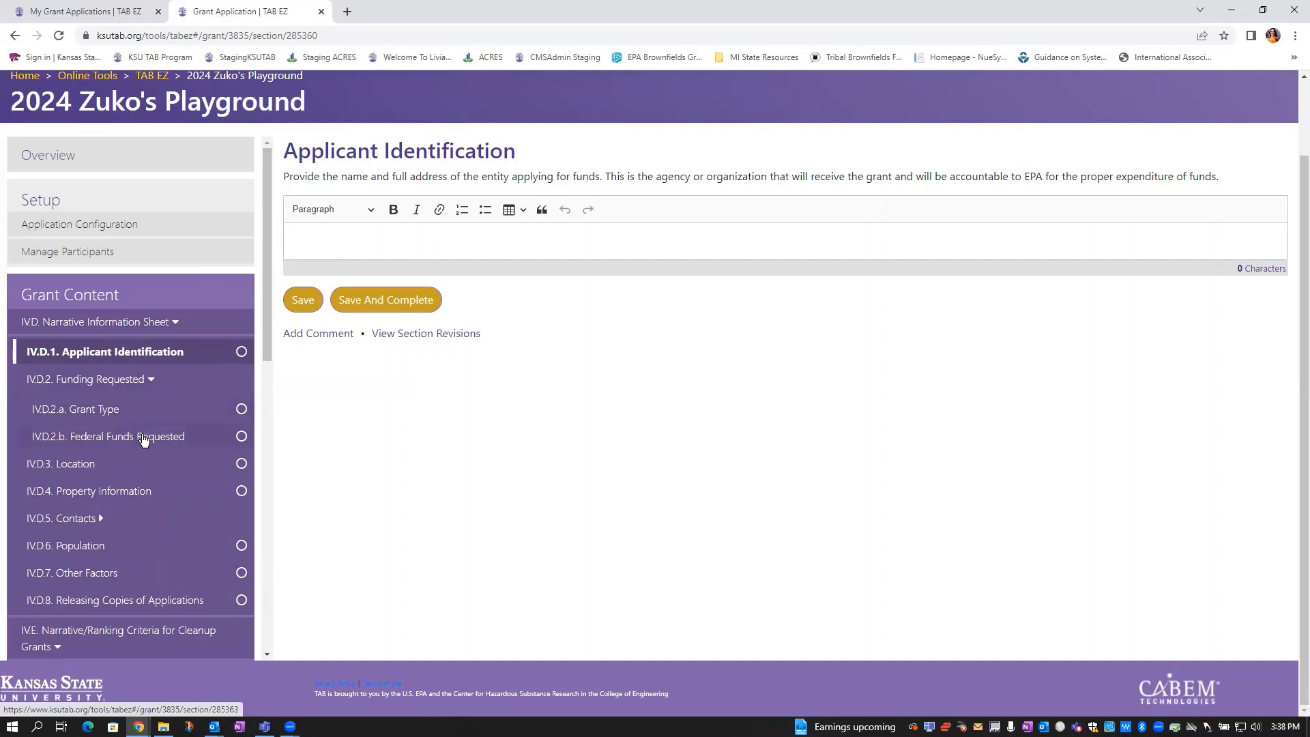
Open IV.D.2.b Federal Funds Requested, which shows $650,000.00, and scroll the sidebar down
click(142, 440)
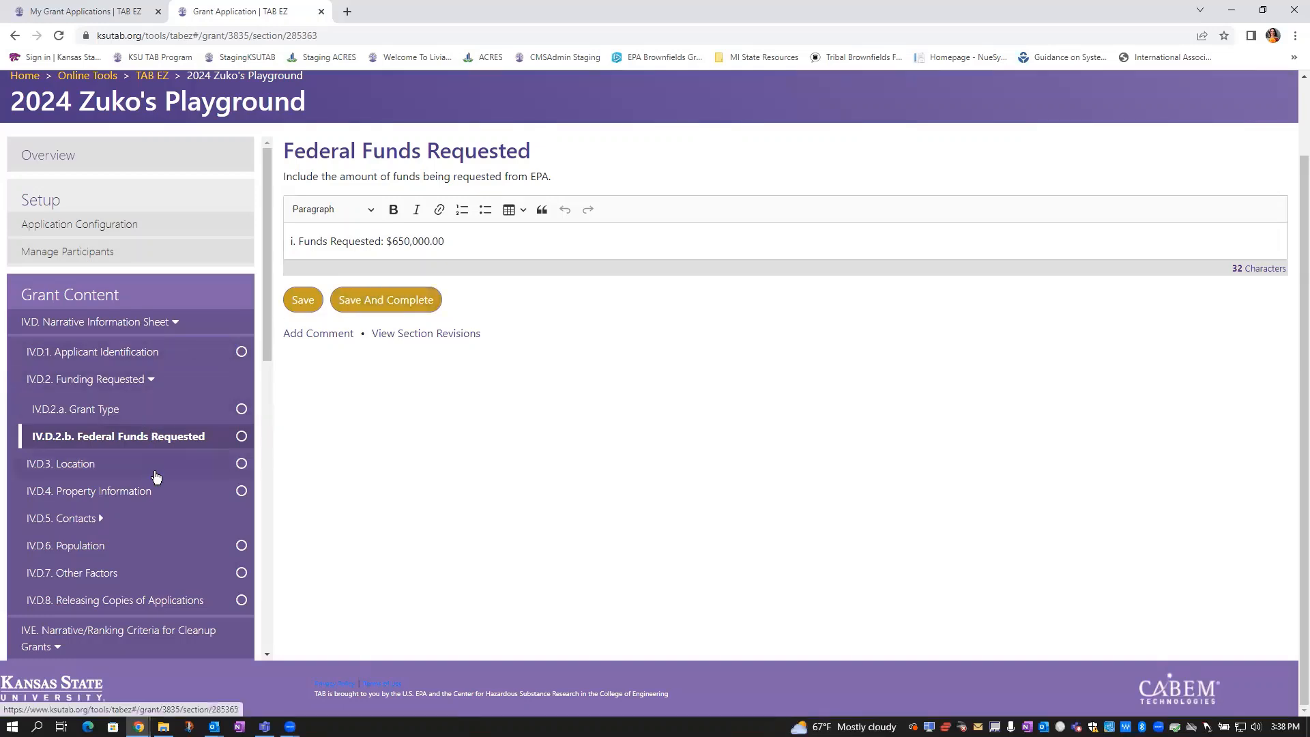
scroll(156, 476, down, 2)
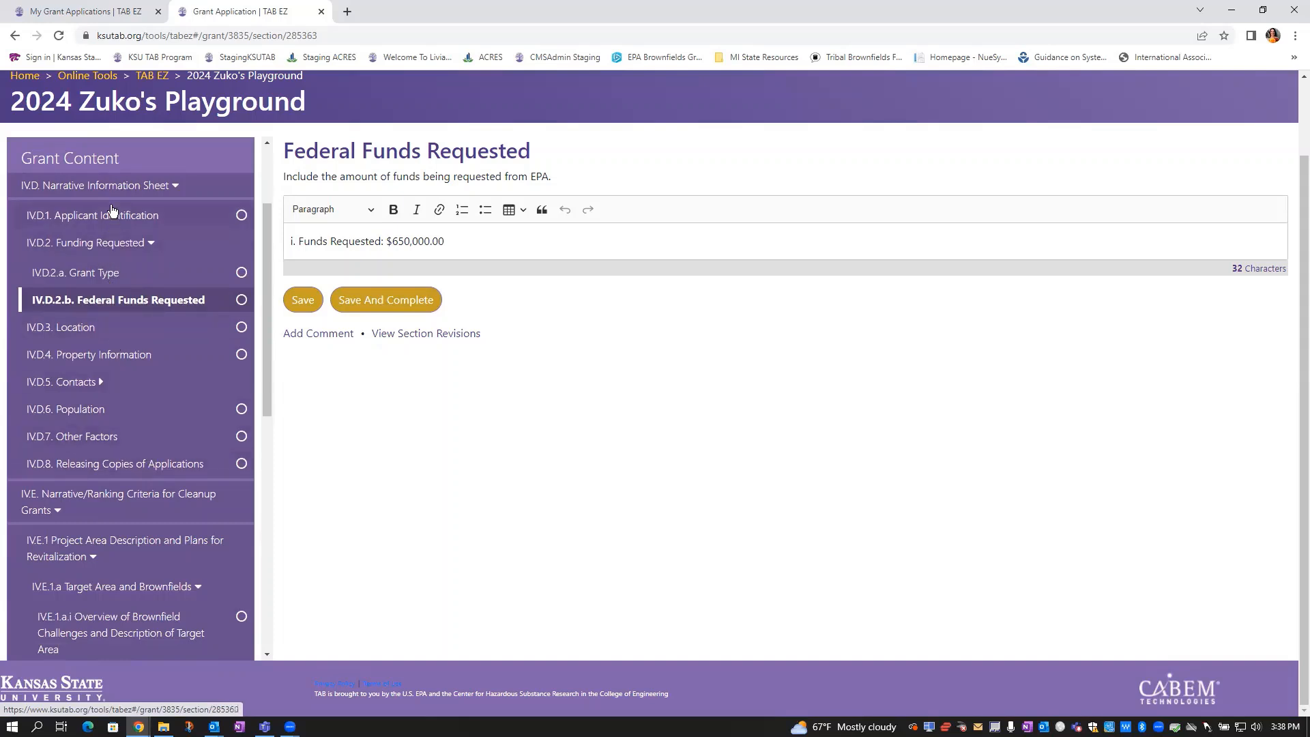
scroll(121, 331, down, 3)
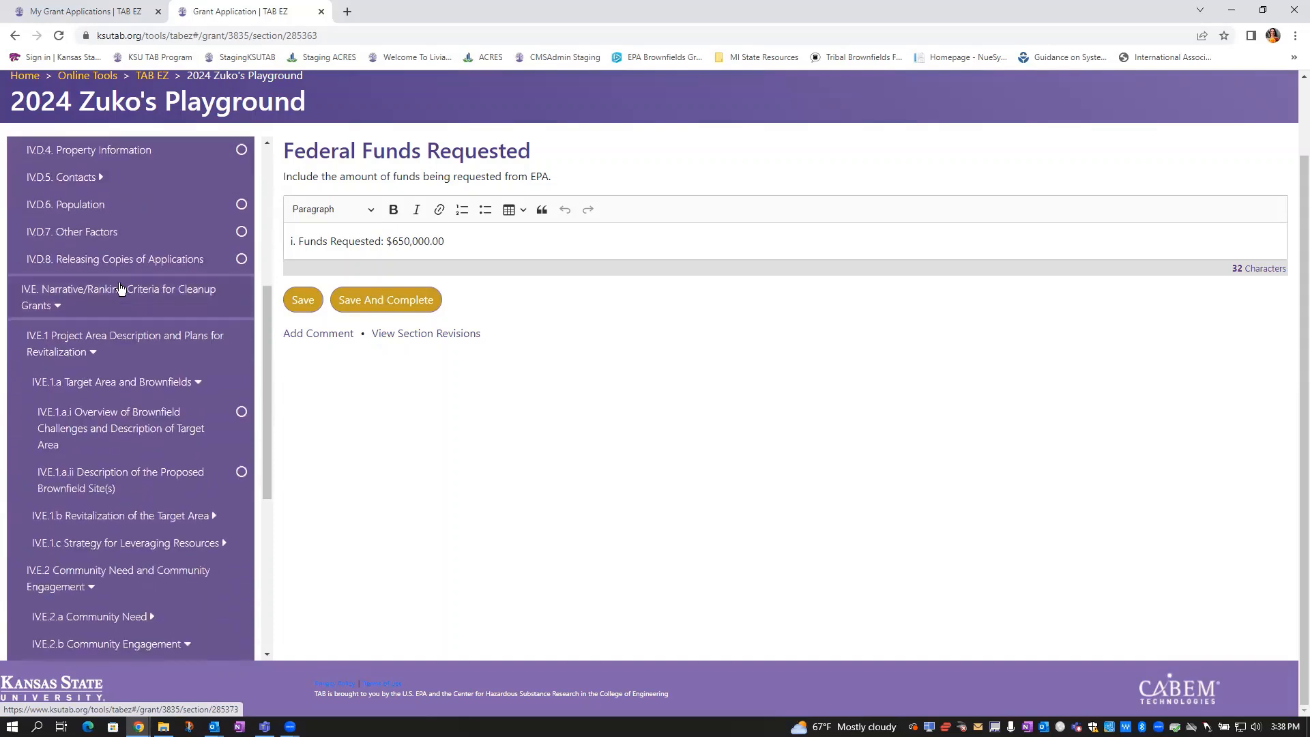
scroll(137, 399, down, 1)
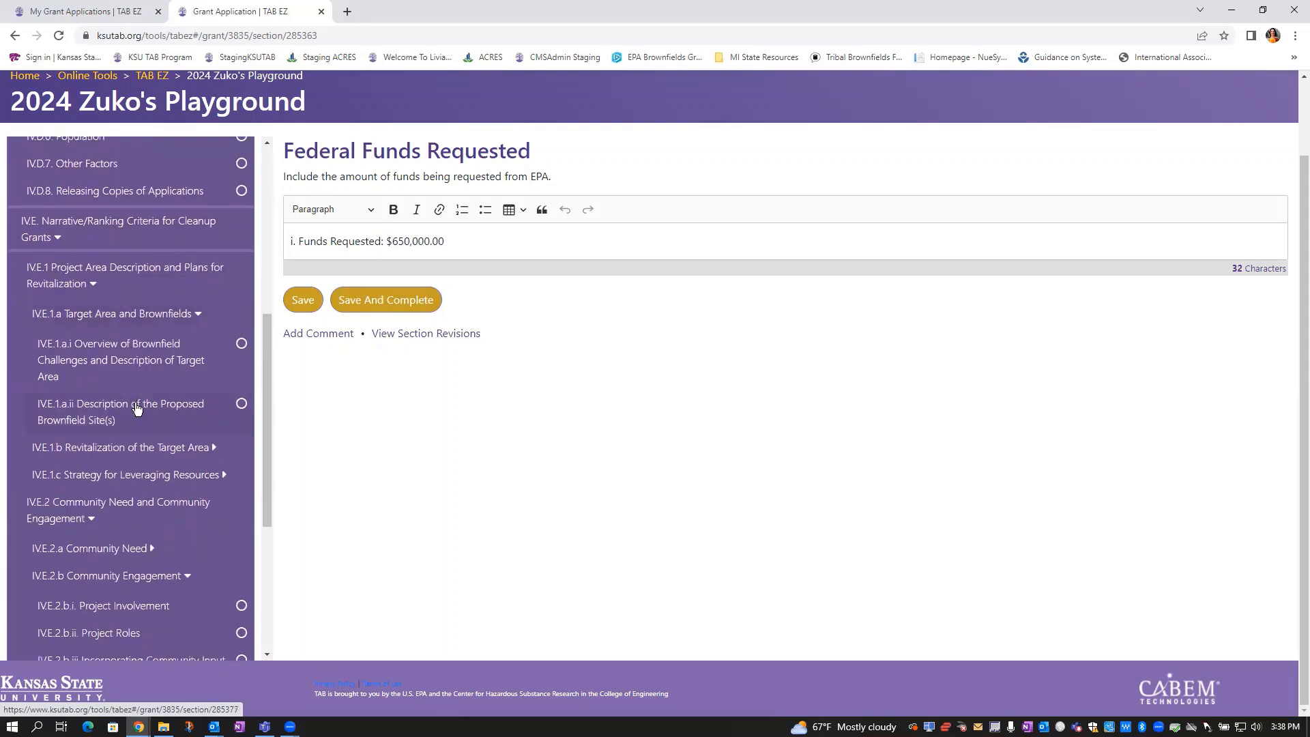
Write 'Where you write your language for your grant project.' in IV.E.1.a.i and save it as complete
click(105, 367)
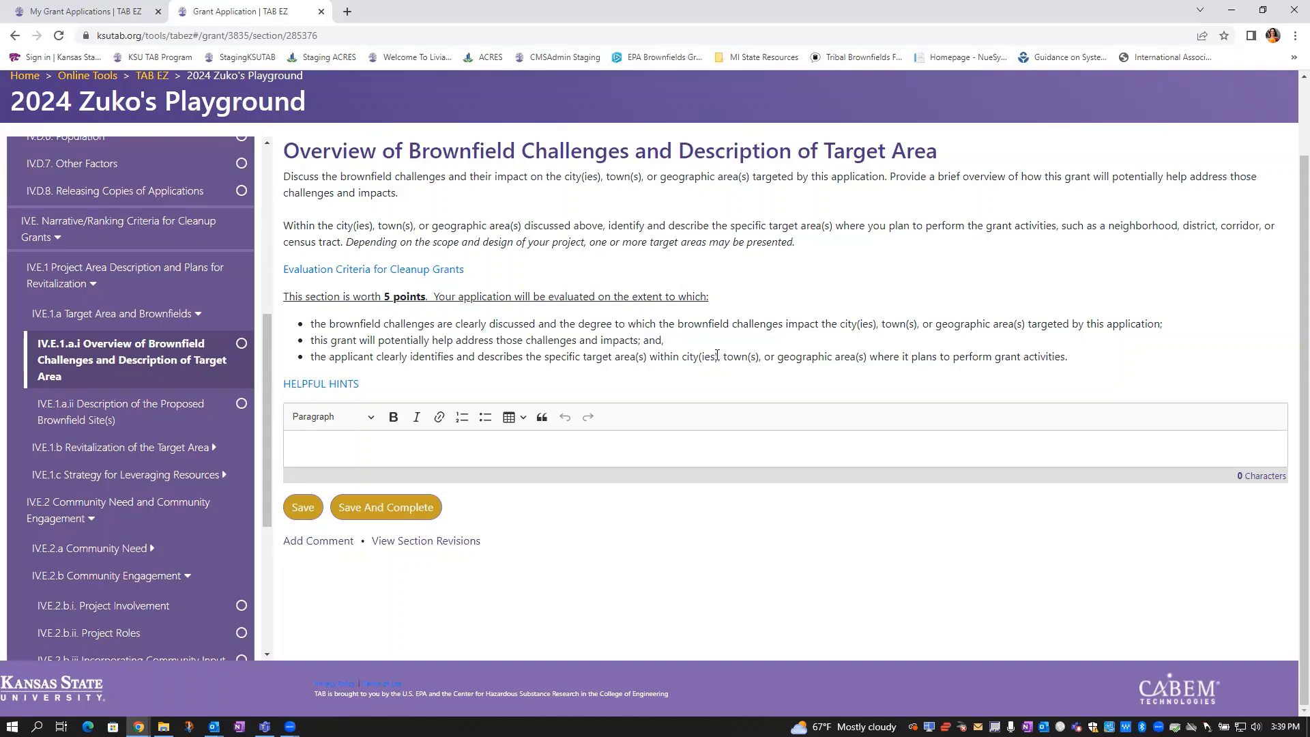
click(378, 442)
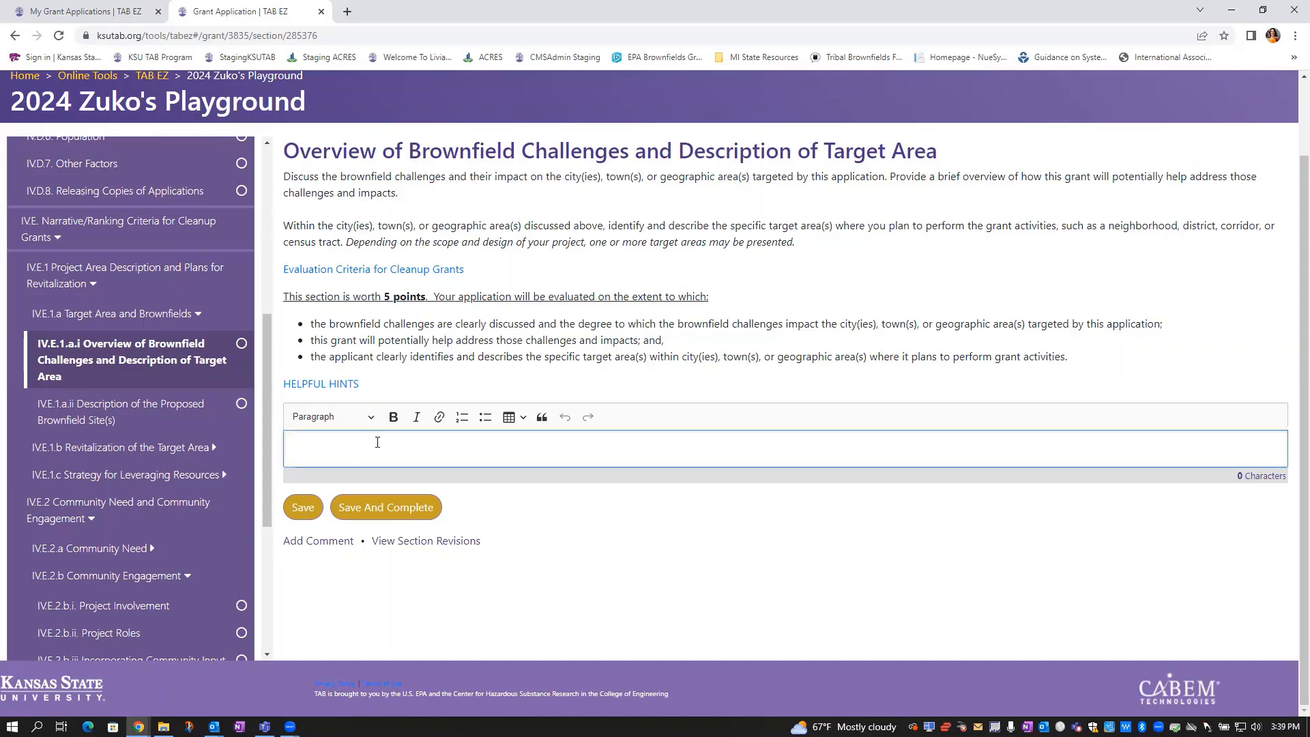
text(Where you write your language for your grant proje)
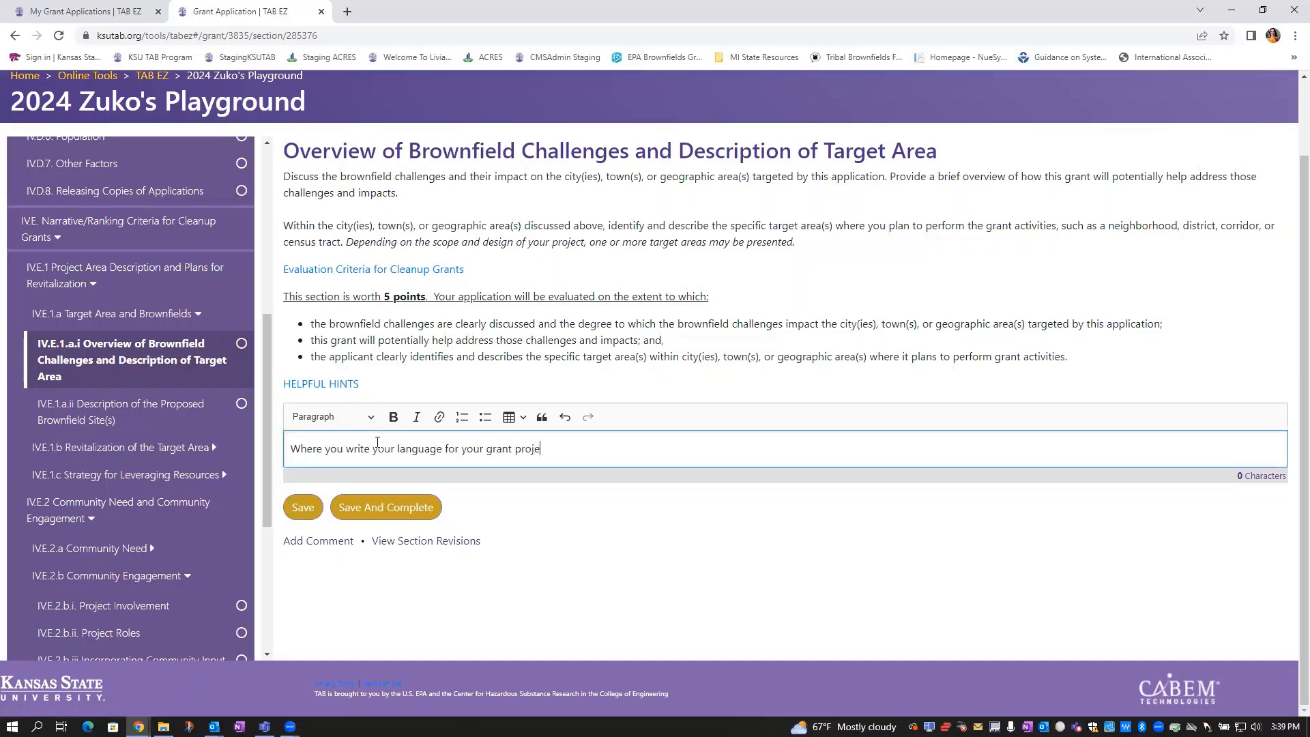
text(ct.)
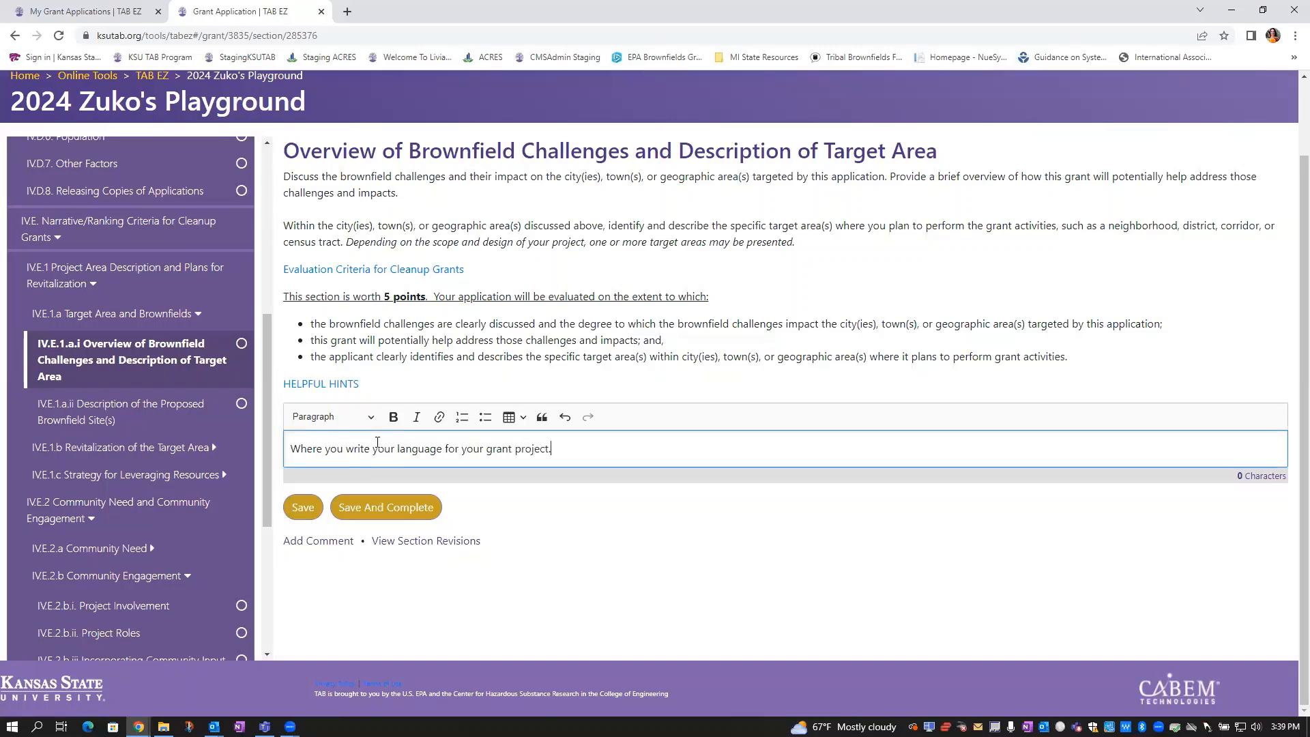
click(409, 510)
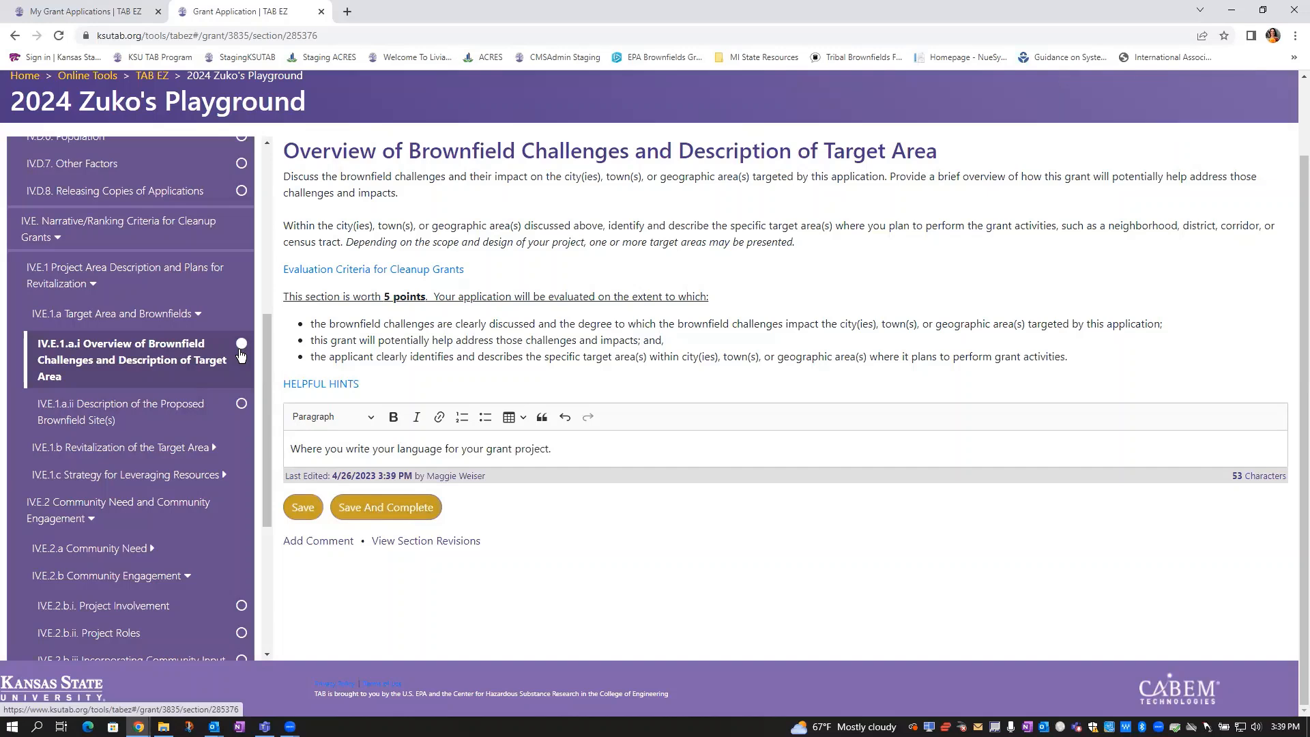
scroll(212, 270, up, 2)
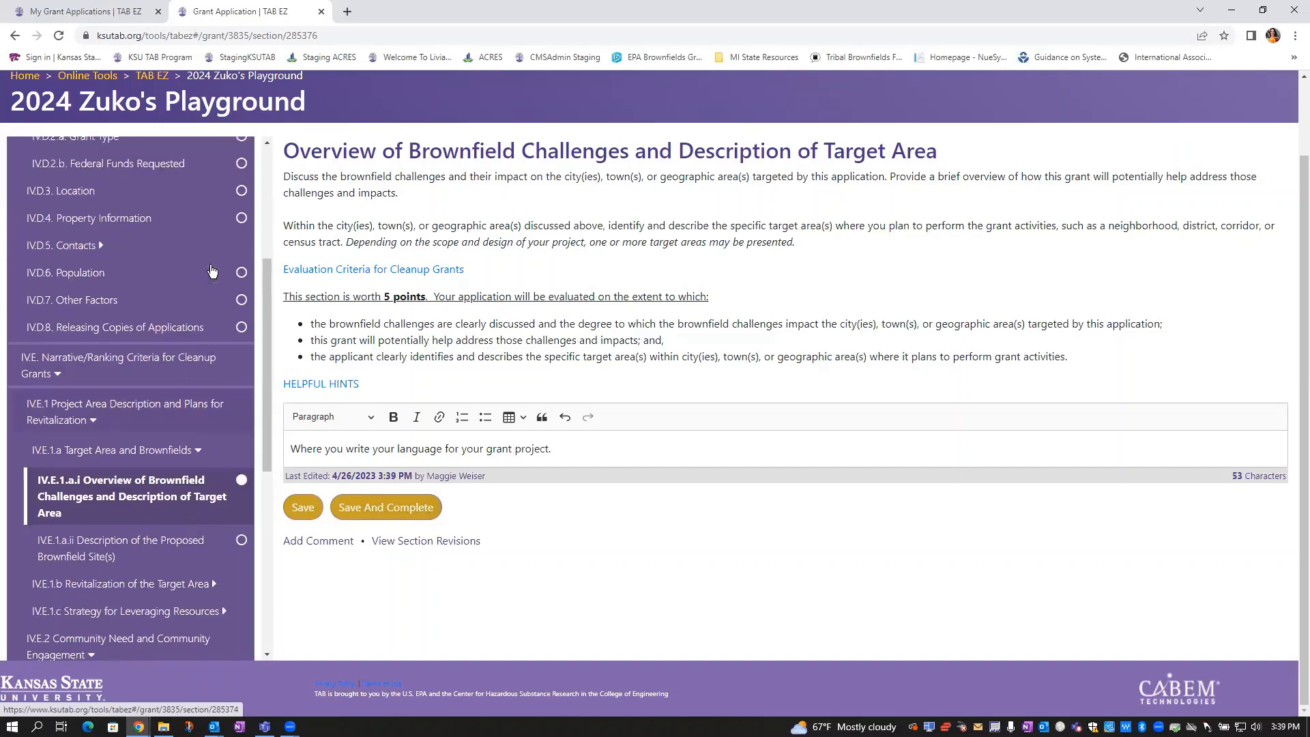
scroll(231, 180, up, 2)
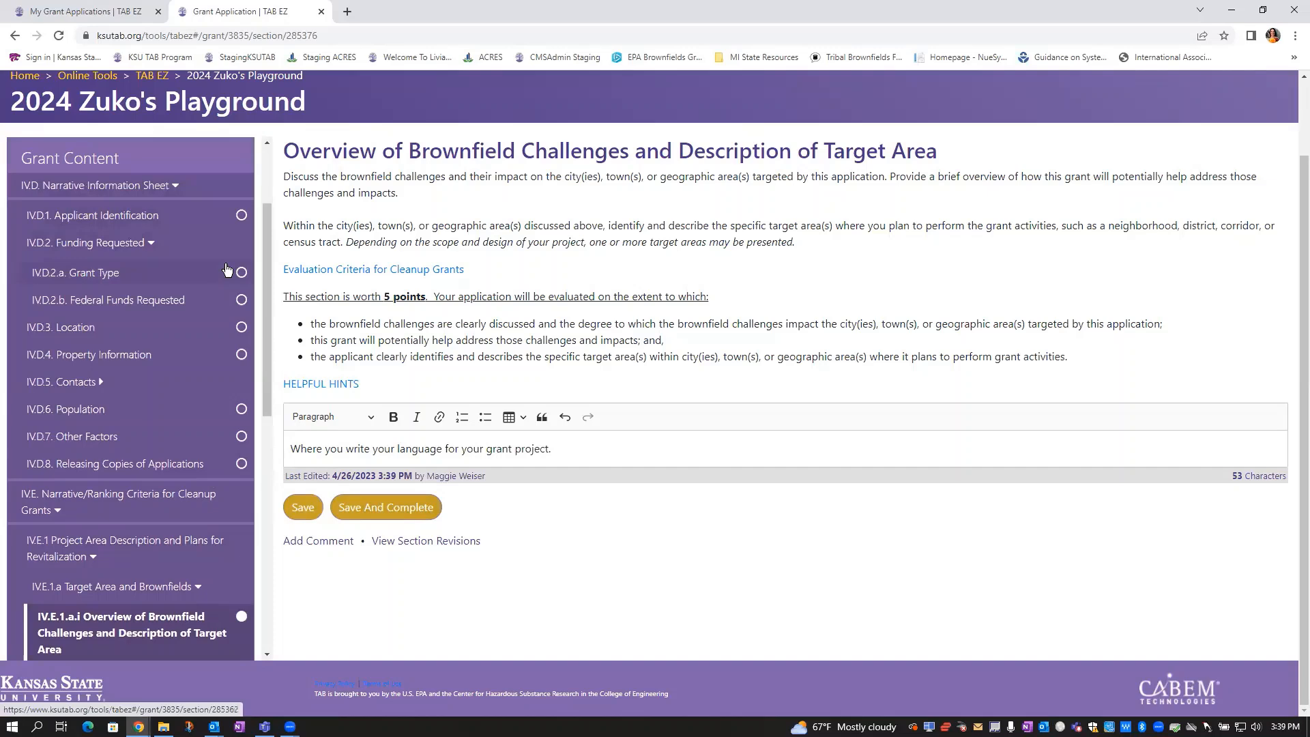
scroll(218, 285, down, 1)
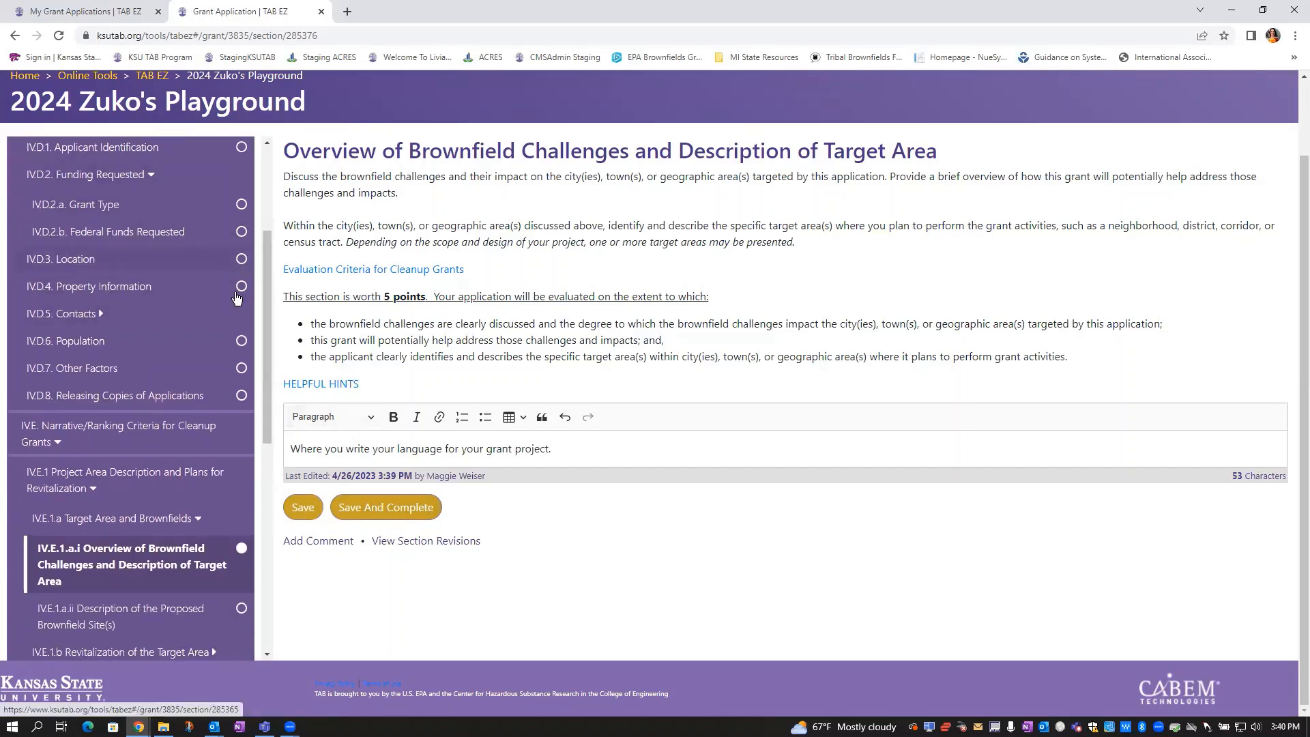
scroll(238, 409, down, 2)
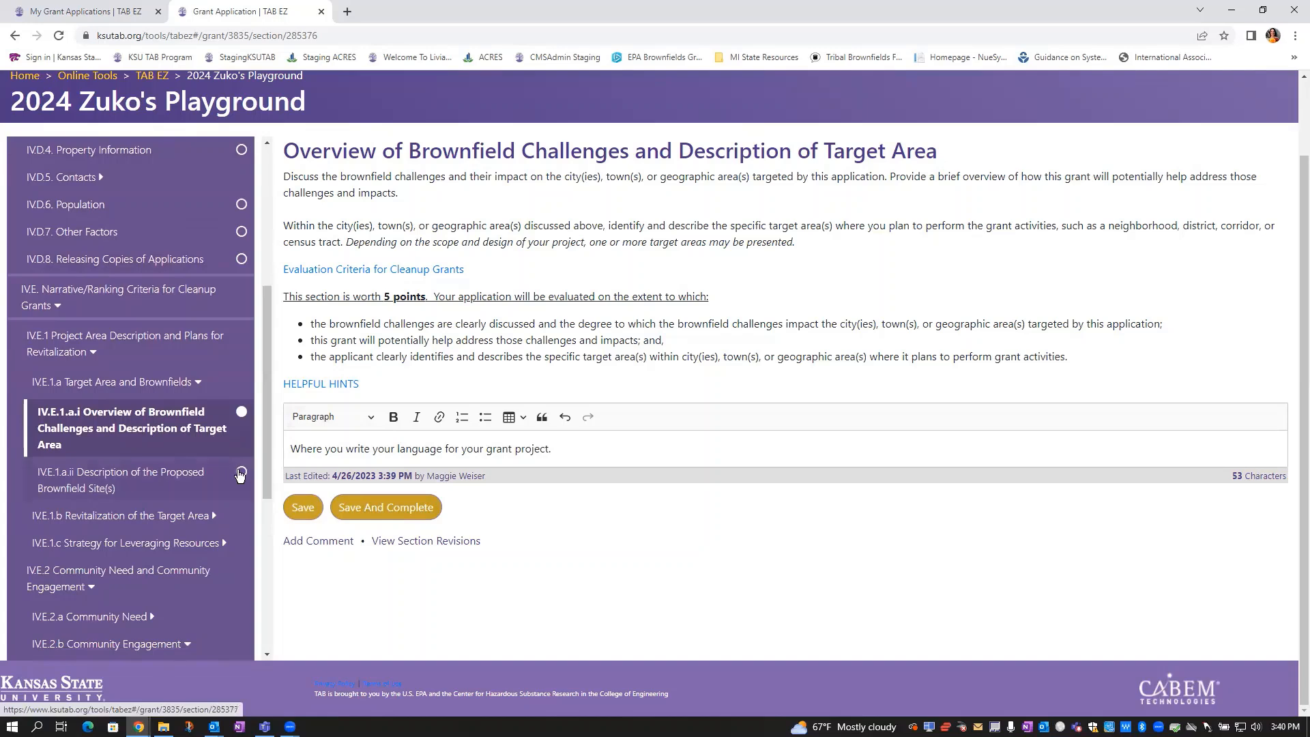
Enter 'Process identifying' in IV.E.1.a.ii and save the draft
click(166, 478)
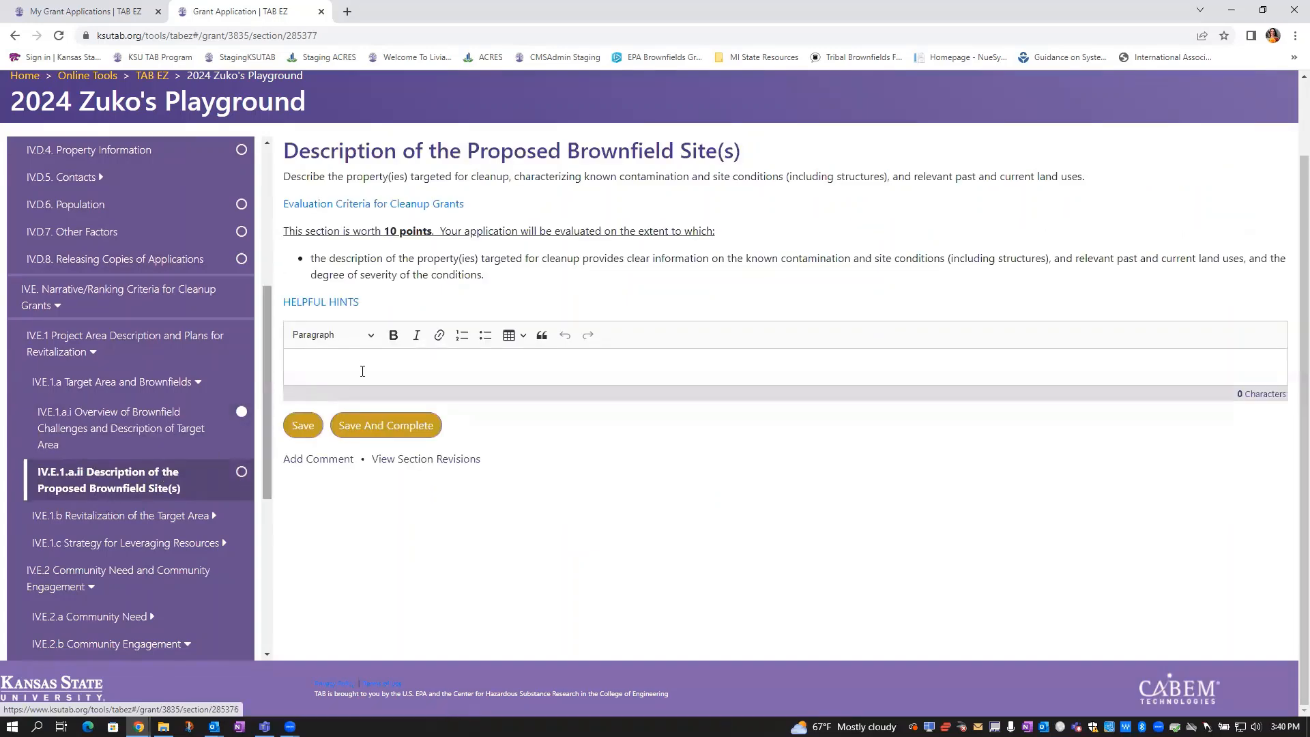
click(362, 367)
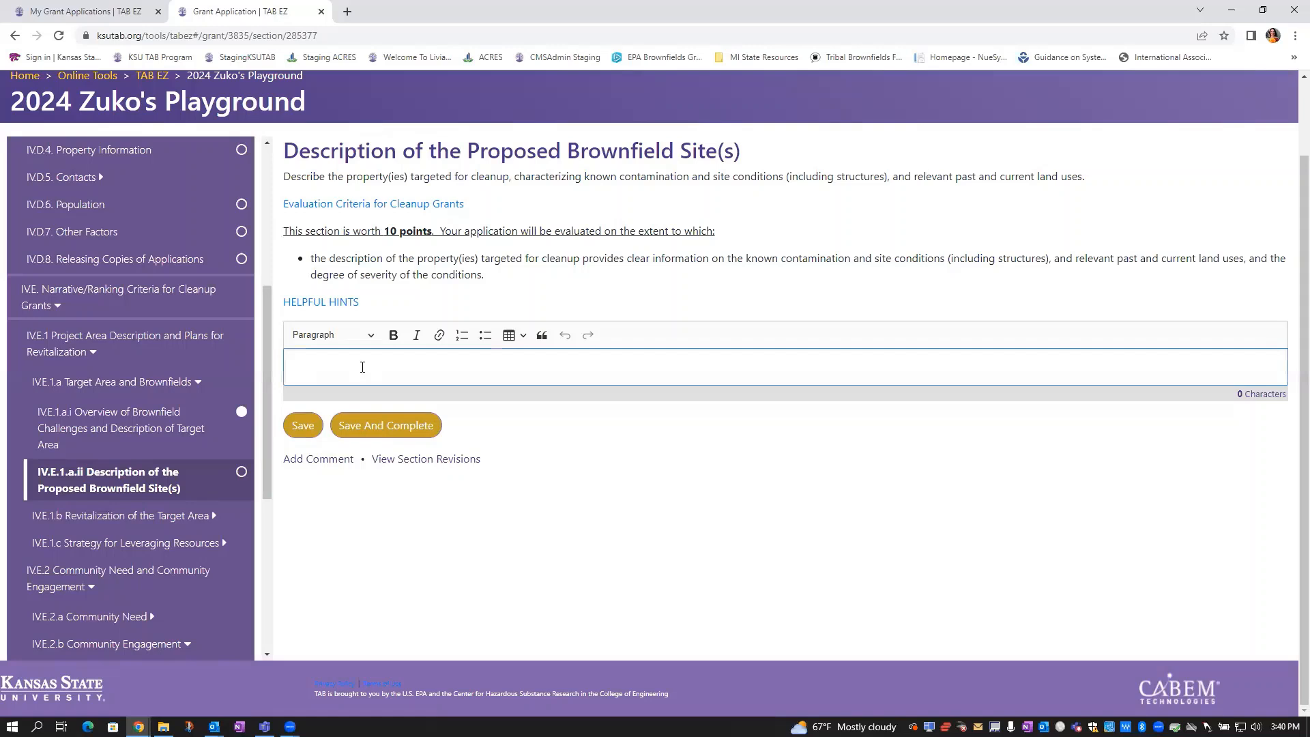
text(Process identifying)
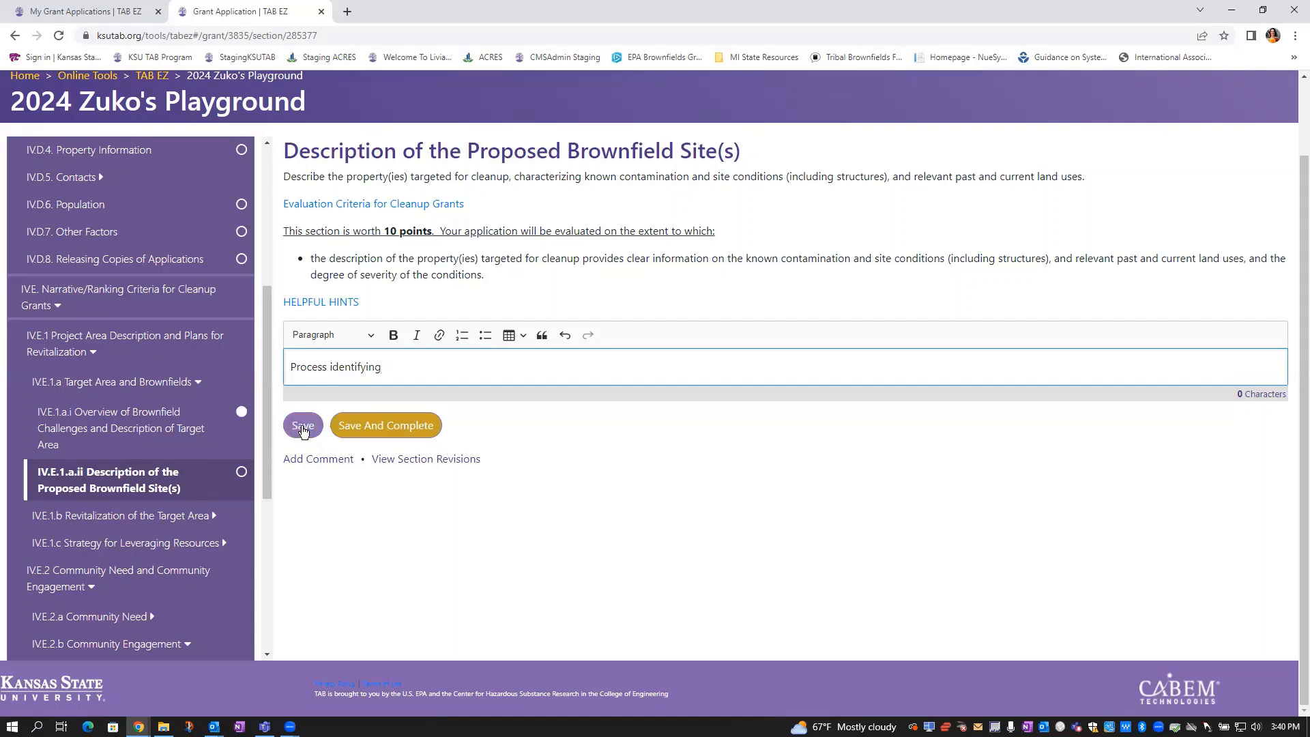
click(303, 427)
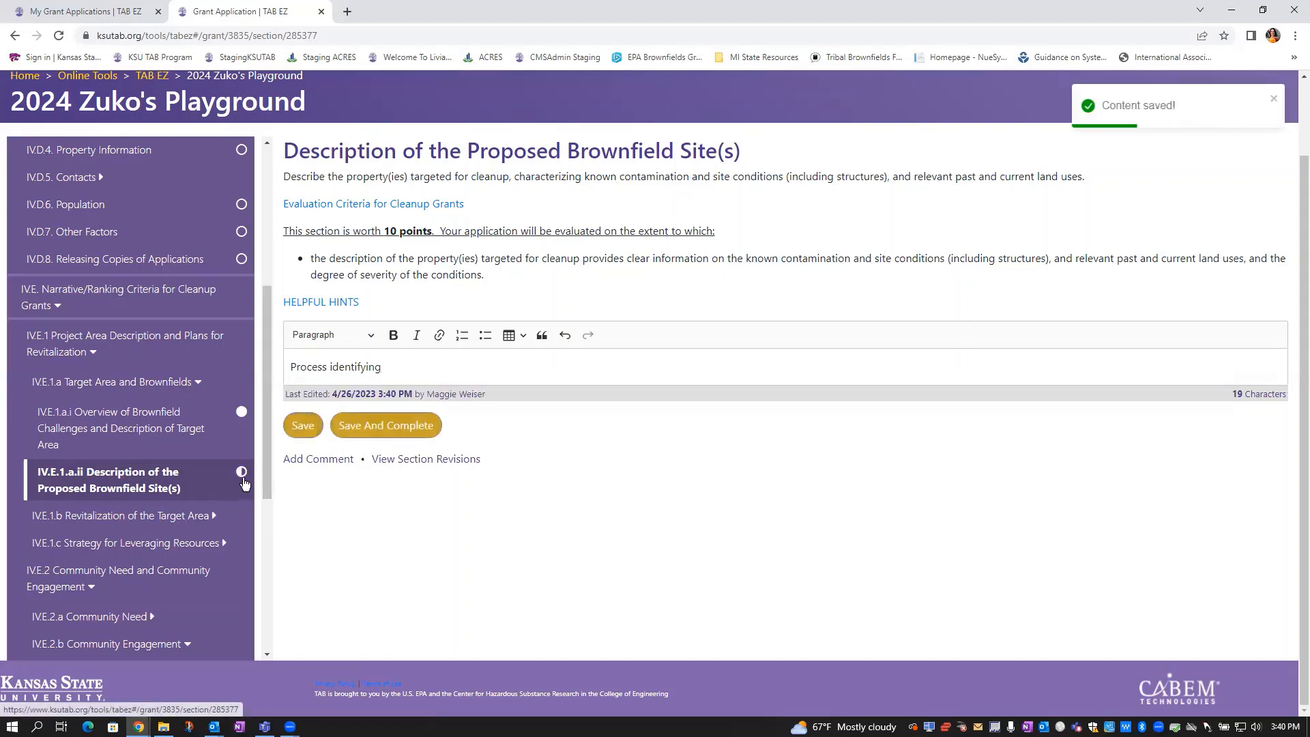
scroll(147, 338, down, 1)
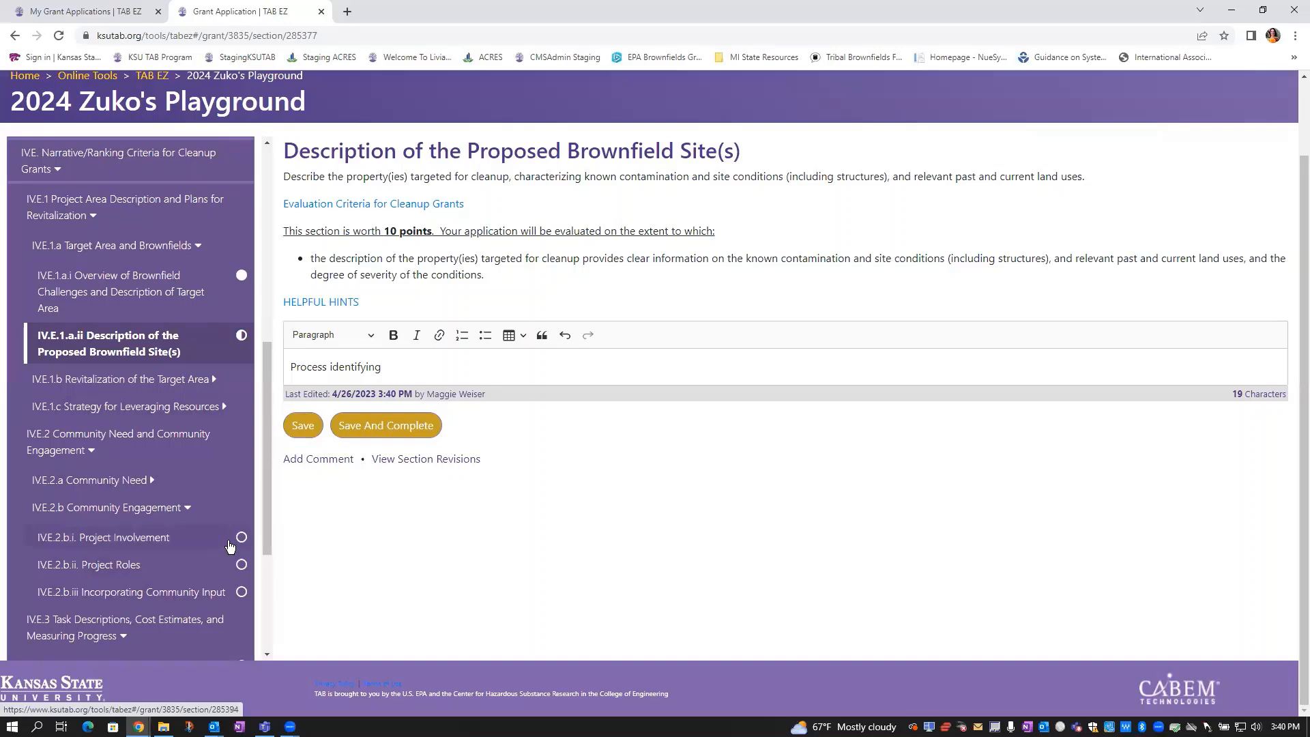
scroll(205, 492, down, 2)
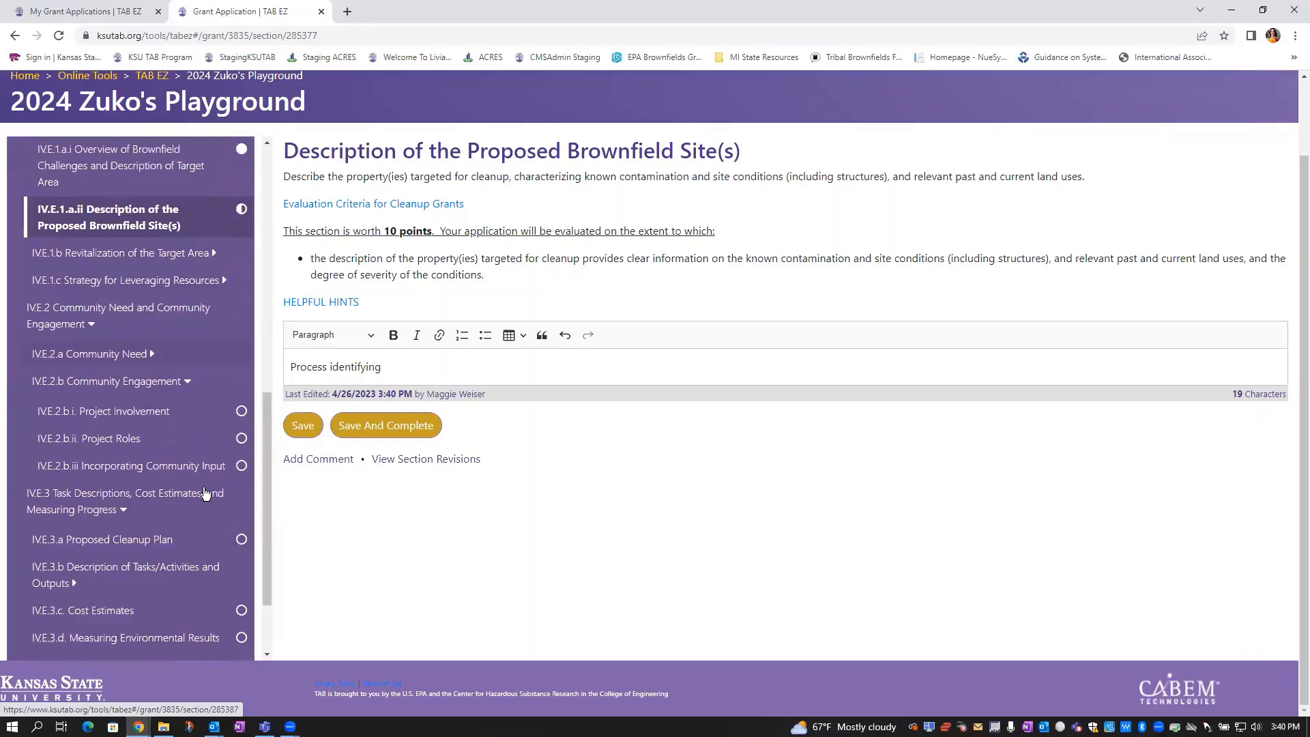
Open IV.E.2.b.ii Project Roles and view its empty organization, point-of-contact and involvement table
click(124, 430)
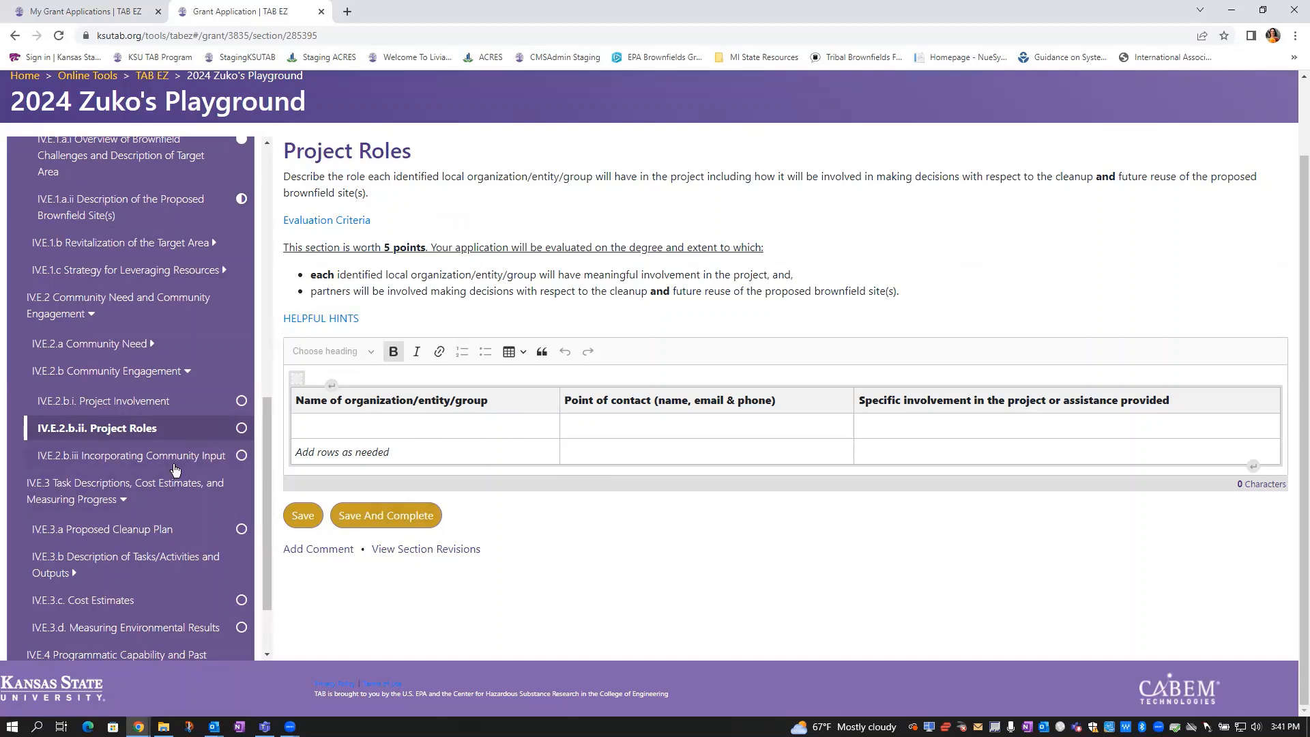
scroll(176, 470, down, 3)
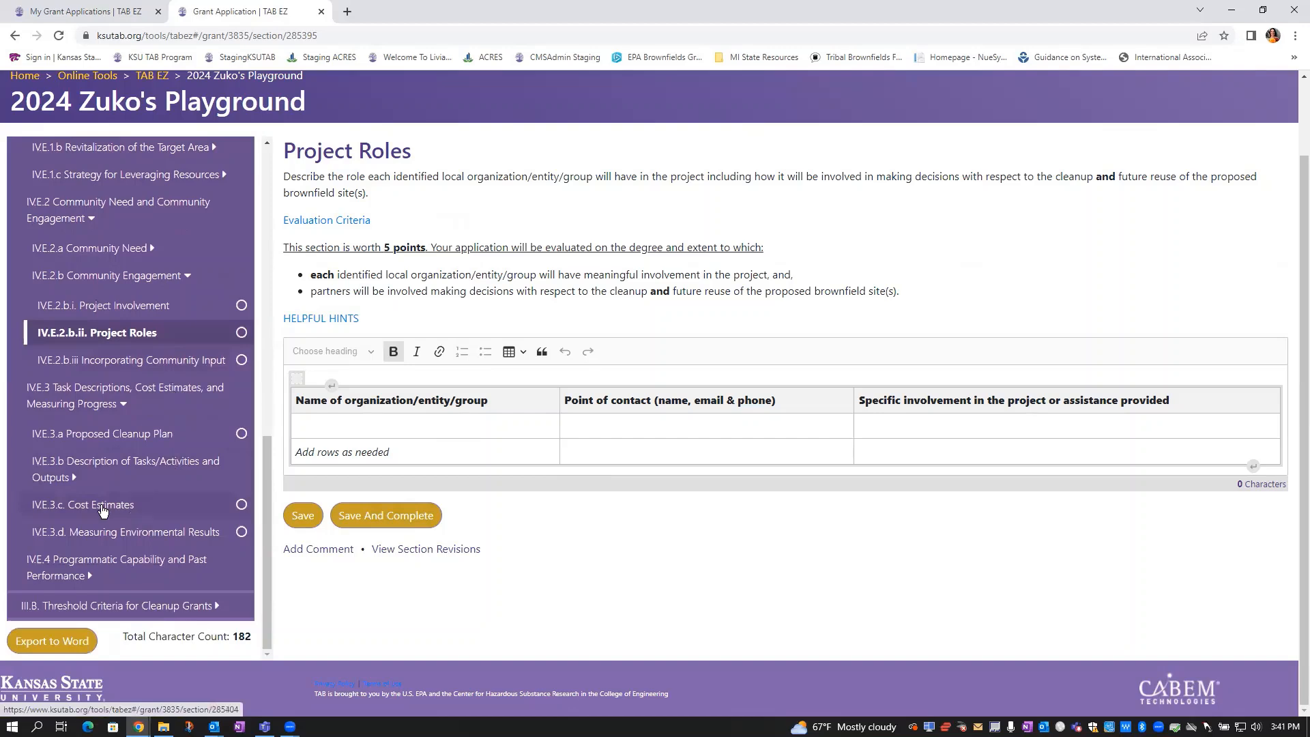
Open IV.E.3.c Cost Estimates, highlight its intro and four criteria bullets, and reach the budget table
click(103, 509)
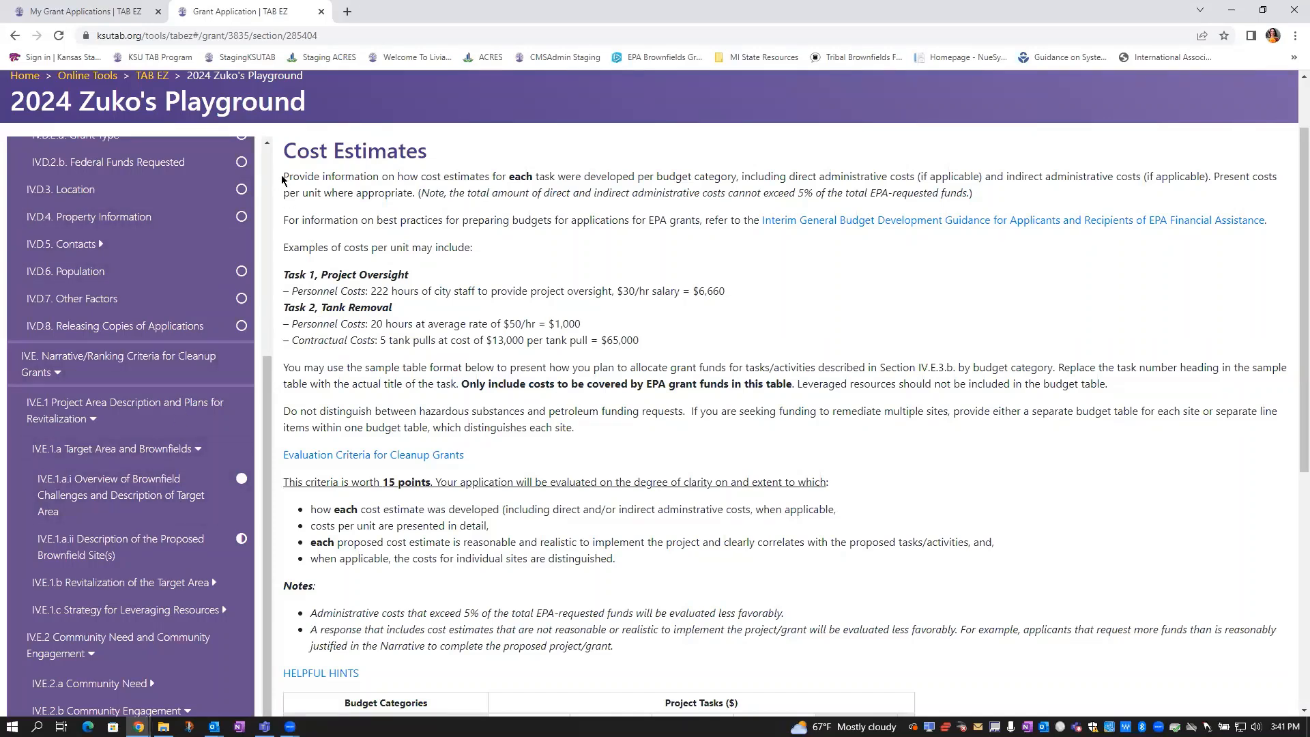
drag(283, 179, 578, 432)
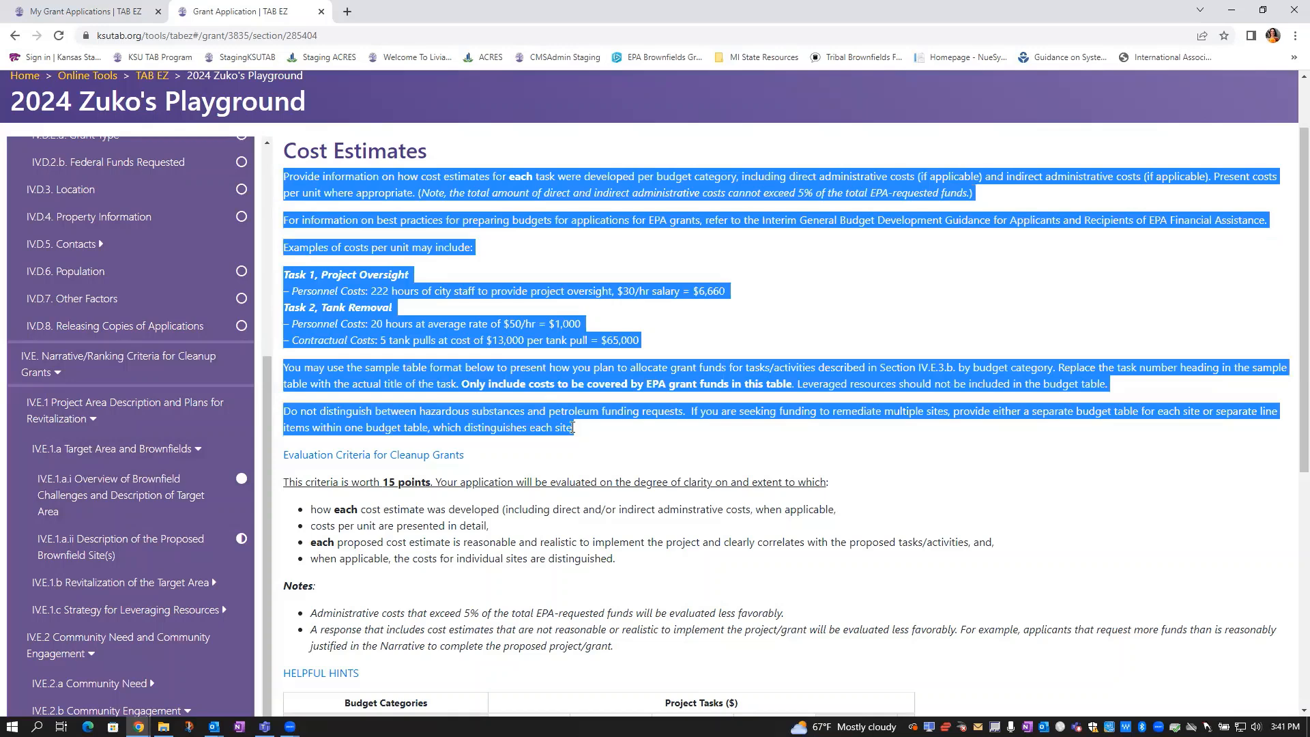
scroll(573, 430, down, 2)
drag(292, 378, 642, 434)
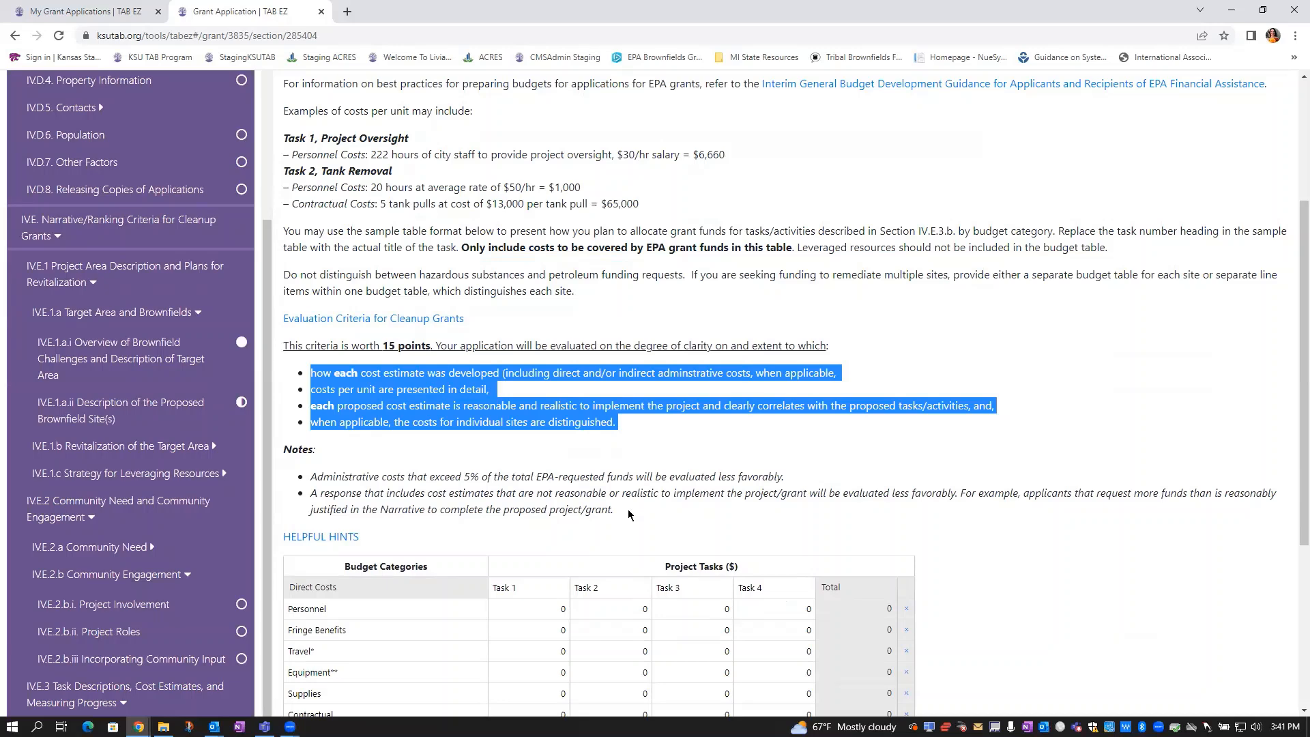
scroll(628, 509, down, 3)
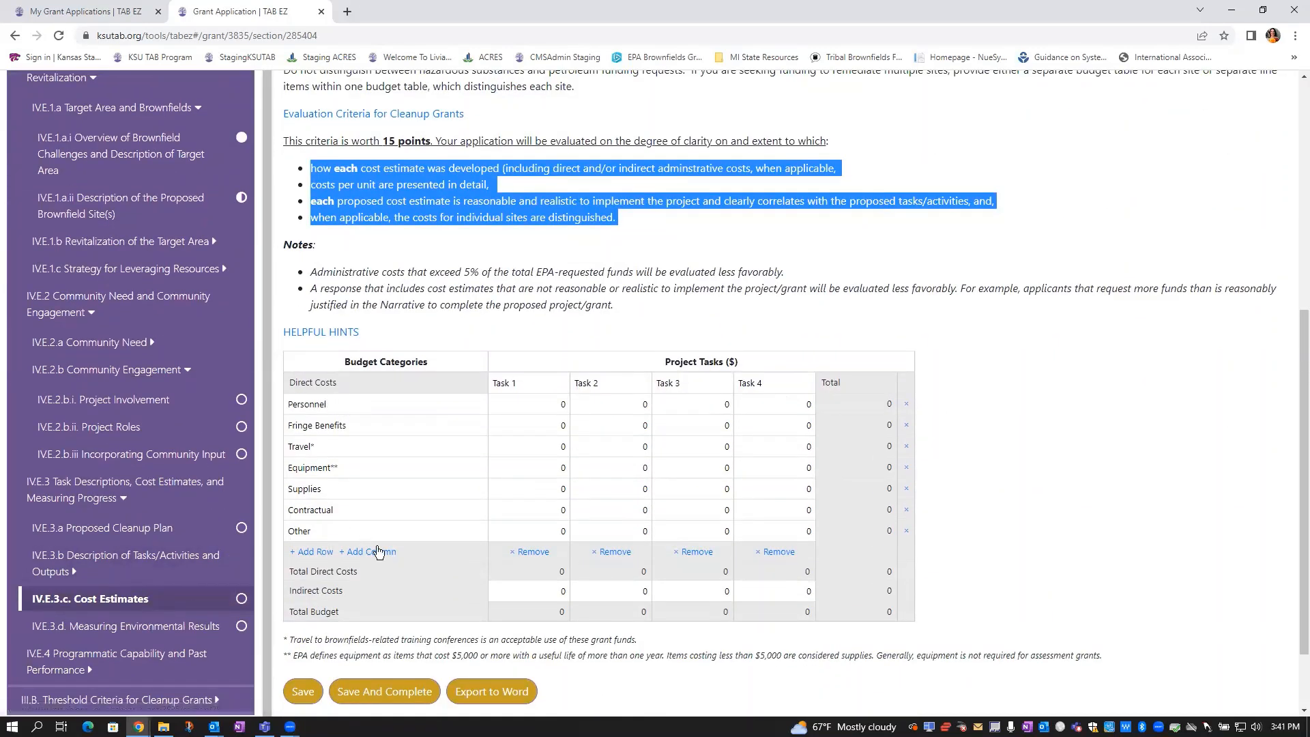
Enter 10,000 as Task 1 Personnel cost and 2,000 as Task 2 Travel cost
click(543, 403)
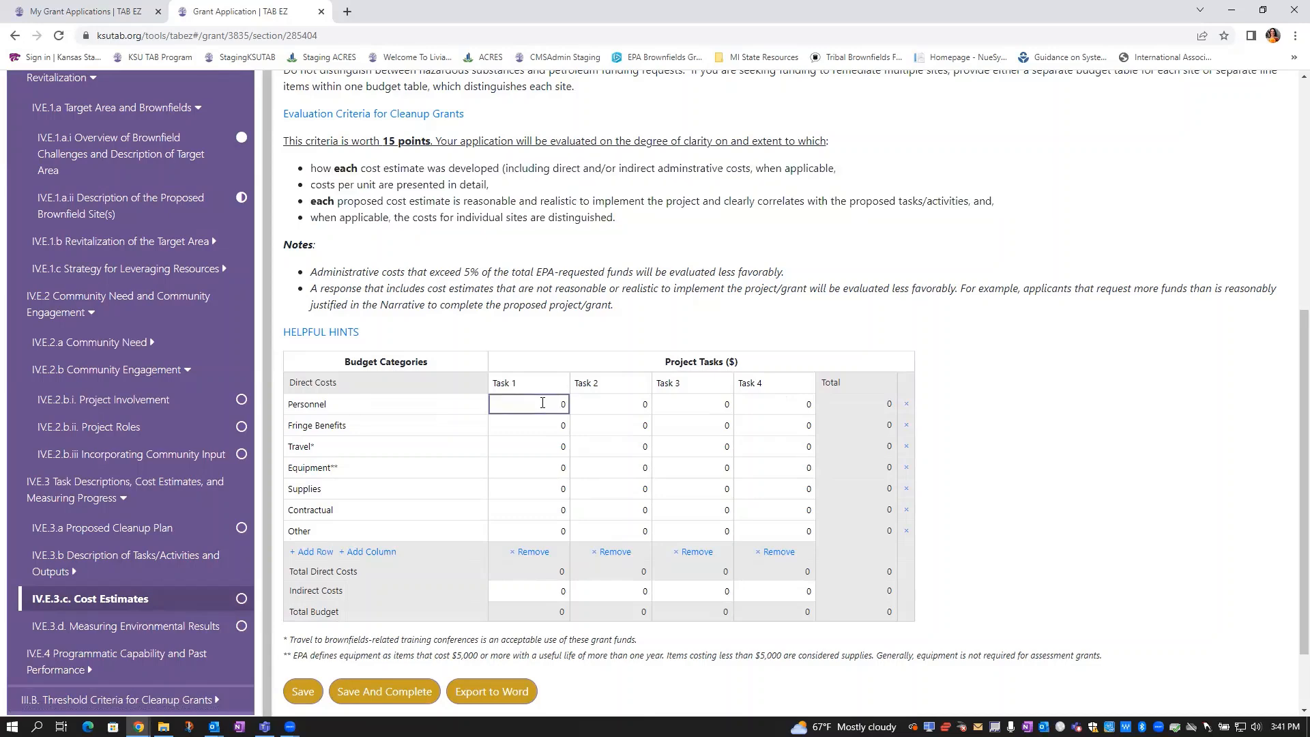
text(10,00)
click(614, 452)
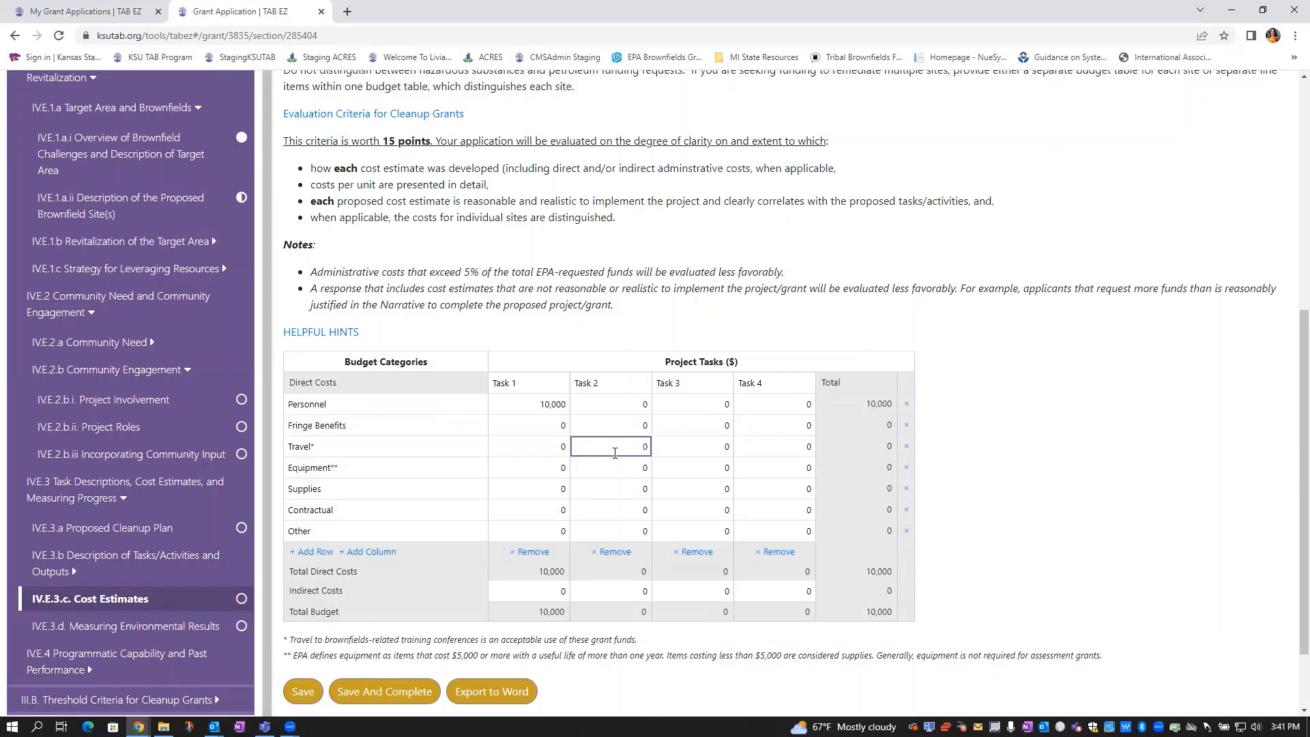
text(2000)
key(Delete)
click(679, 509)
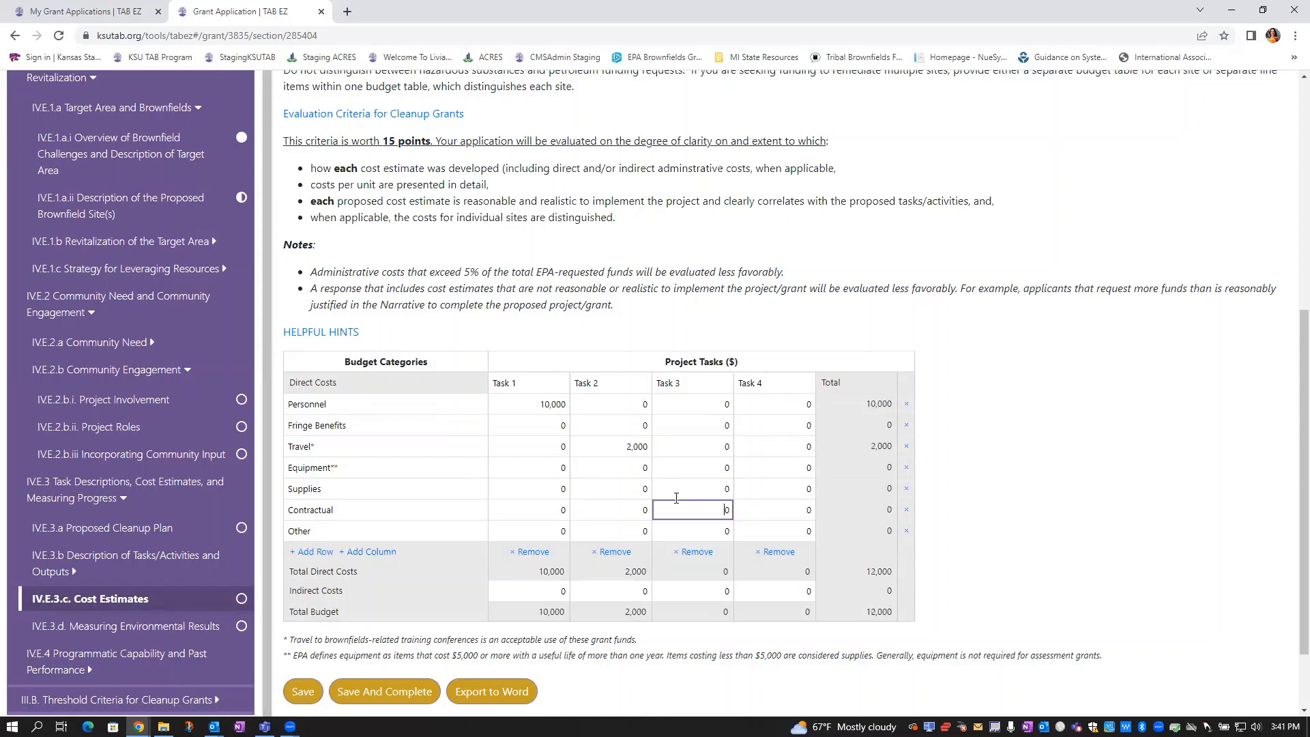
Rename the Task 1 heading 'Community Engagement' and Task 3 'Cleanup', then save the budget table
click(514, 382)
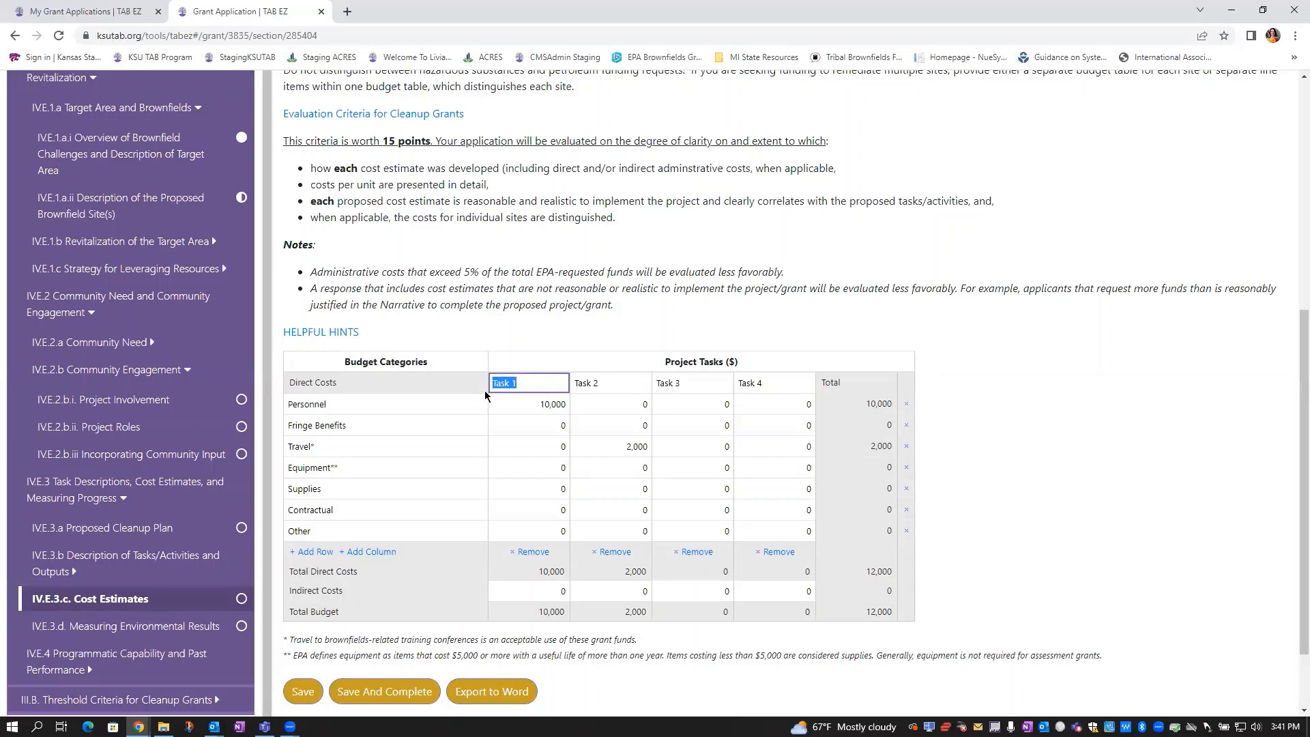
text(COmmuni)
key(BackSpace)
key(BackSpace)
key(BackSpace)
key(BackSpace)
text(Community Engagement)
key(Tab)
key(Tab)
text(Cle3an)
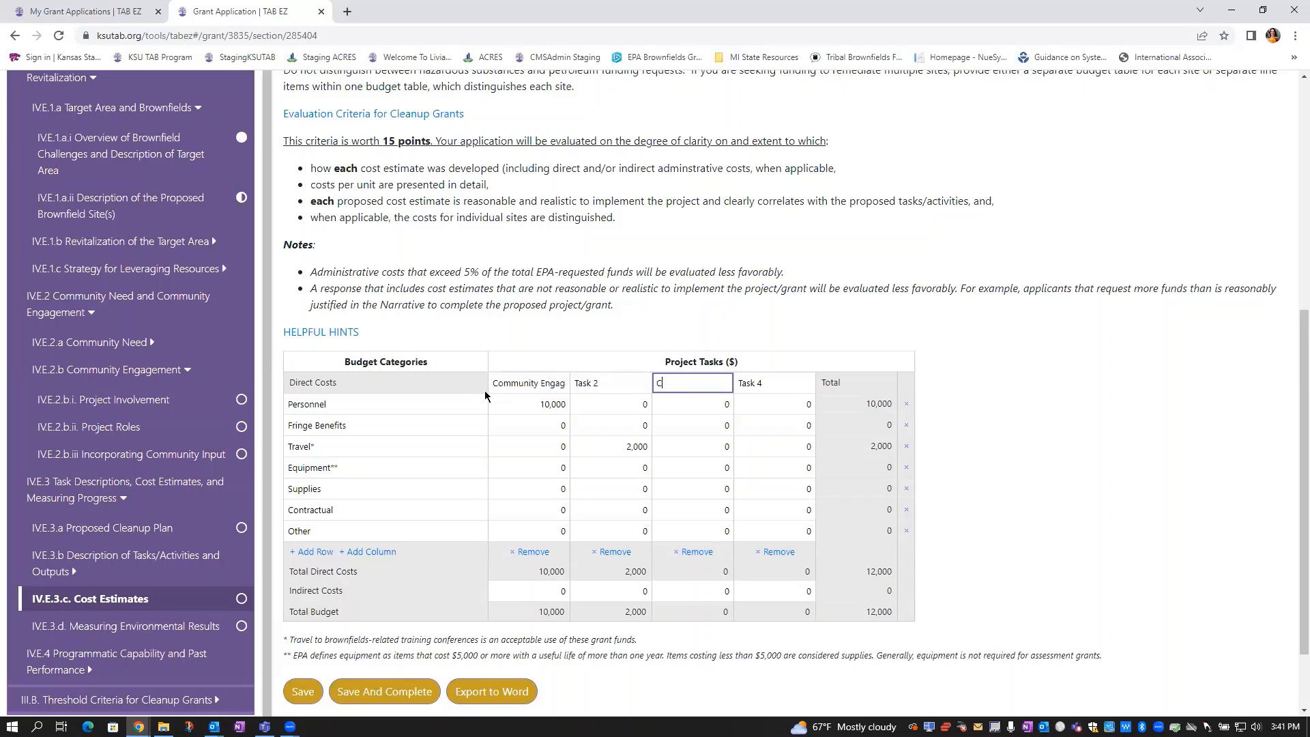
key(BackSpace)
key(BackSpace)
key(BackSpace)
text(anup)
key(Tab)
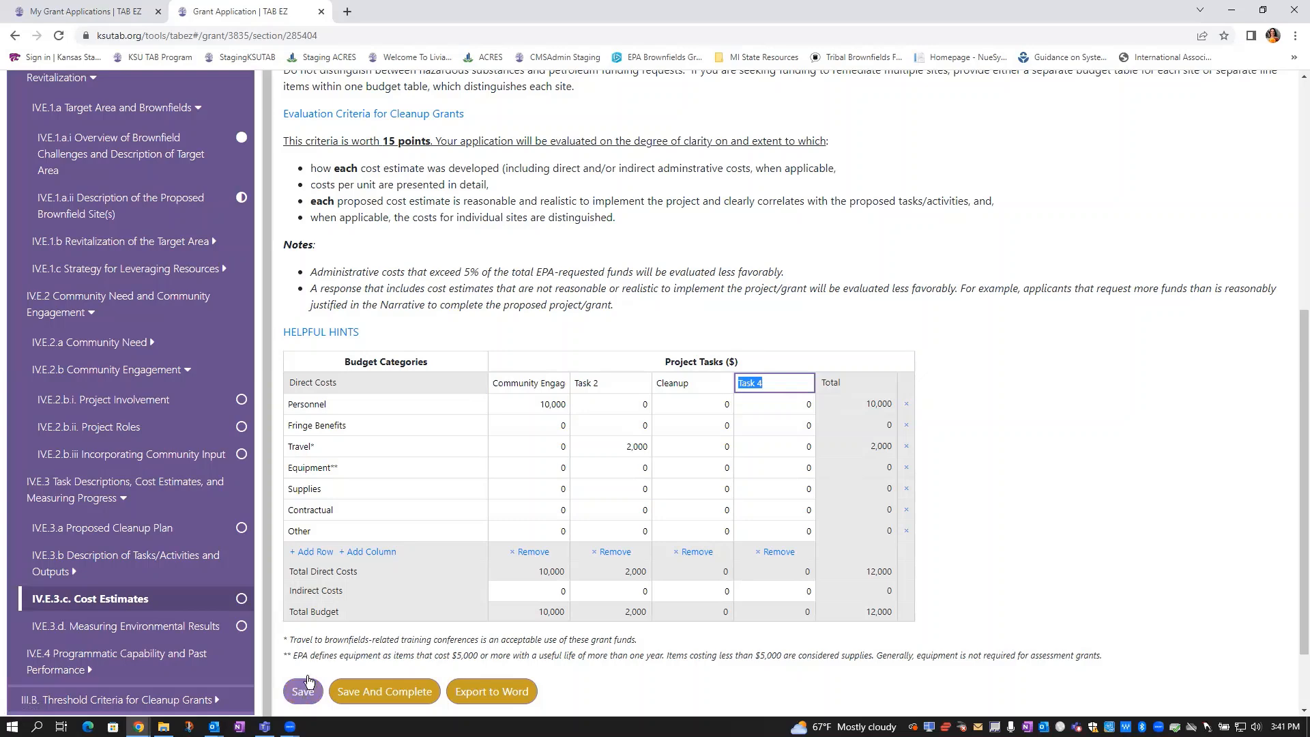
scroll(436, 486, down, 3)
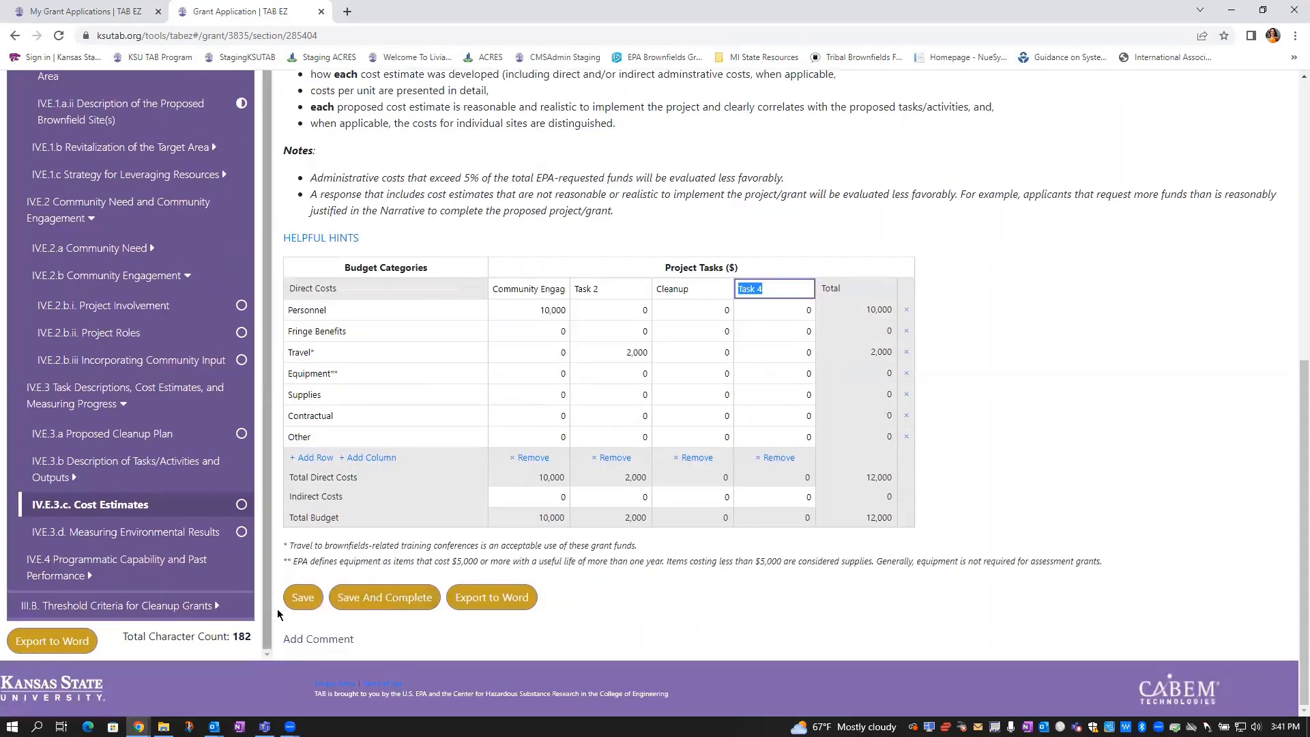
click(301, 599)
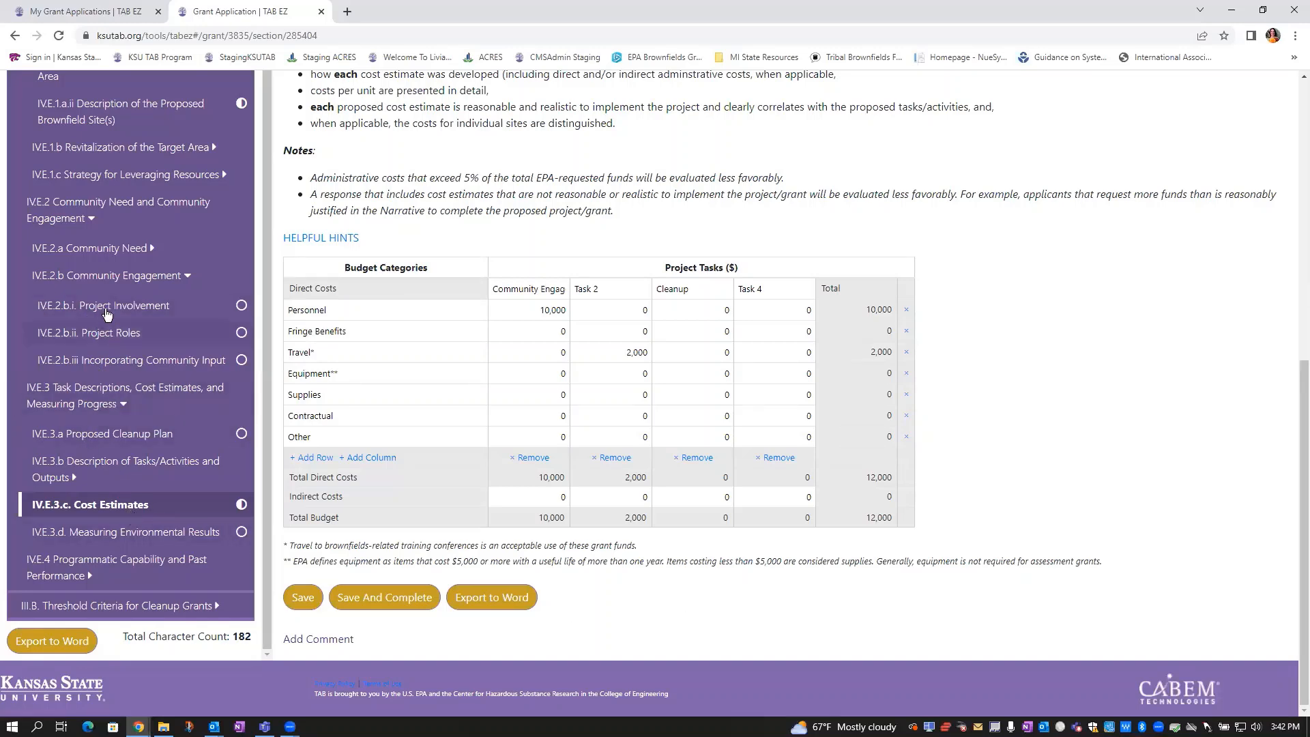
Post a Project Involvement comment greeting the reviewer: 'I am finished with this section.'
click(106, 307)
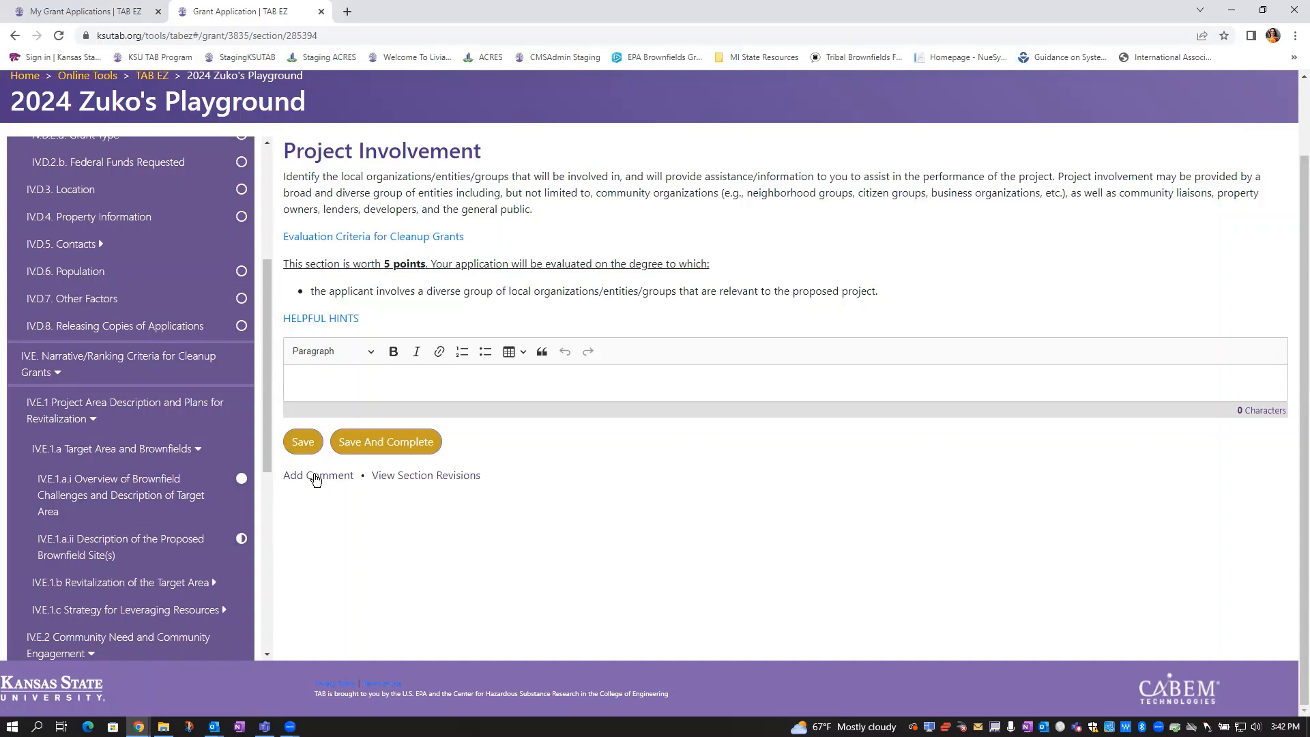
click(316, 477)
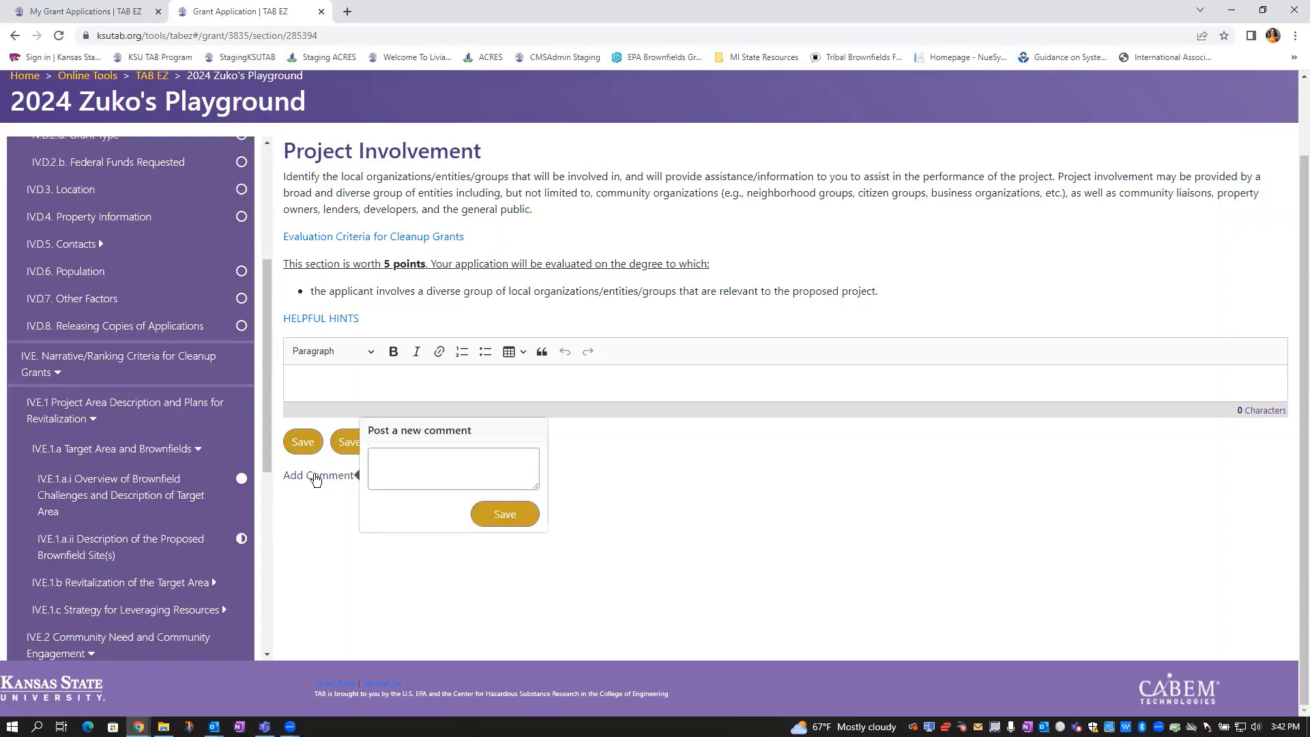
click(507, 452)
text(Hi )
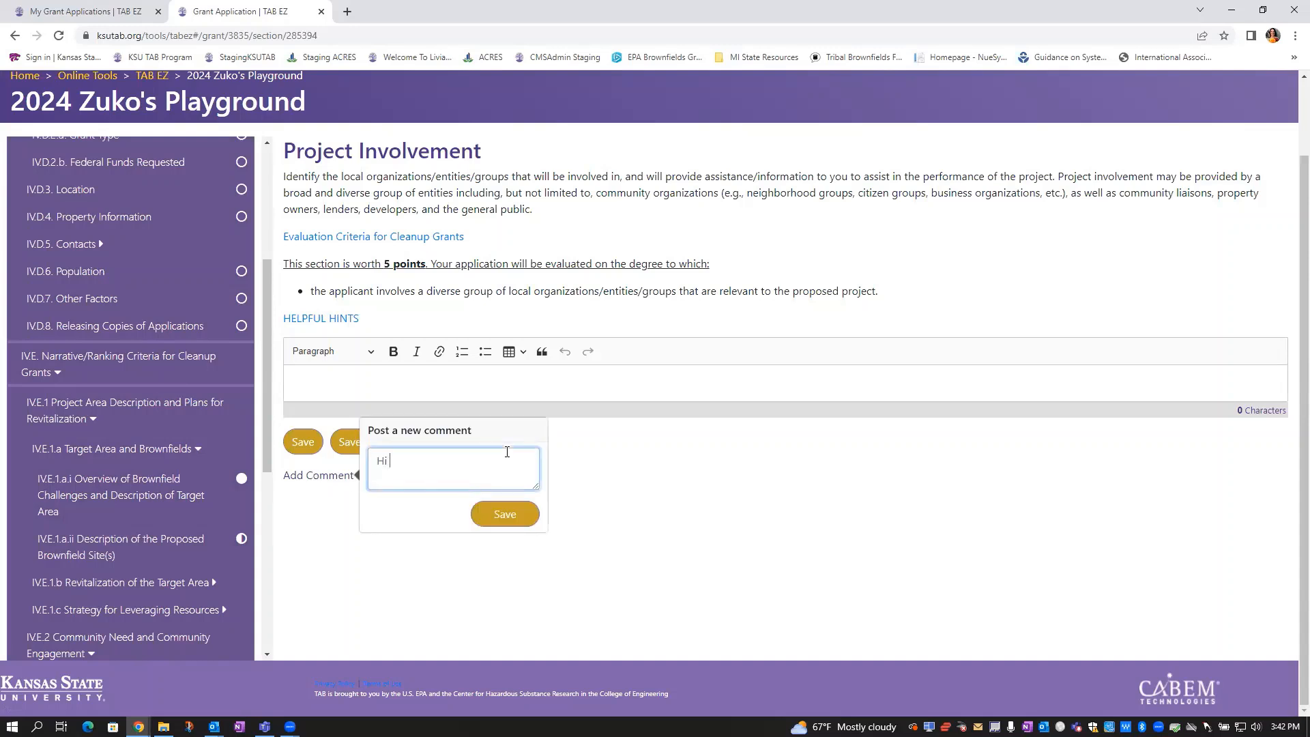
text(Daena.  I am not finsished with this sect)
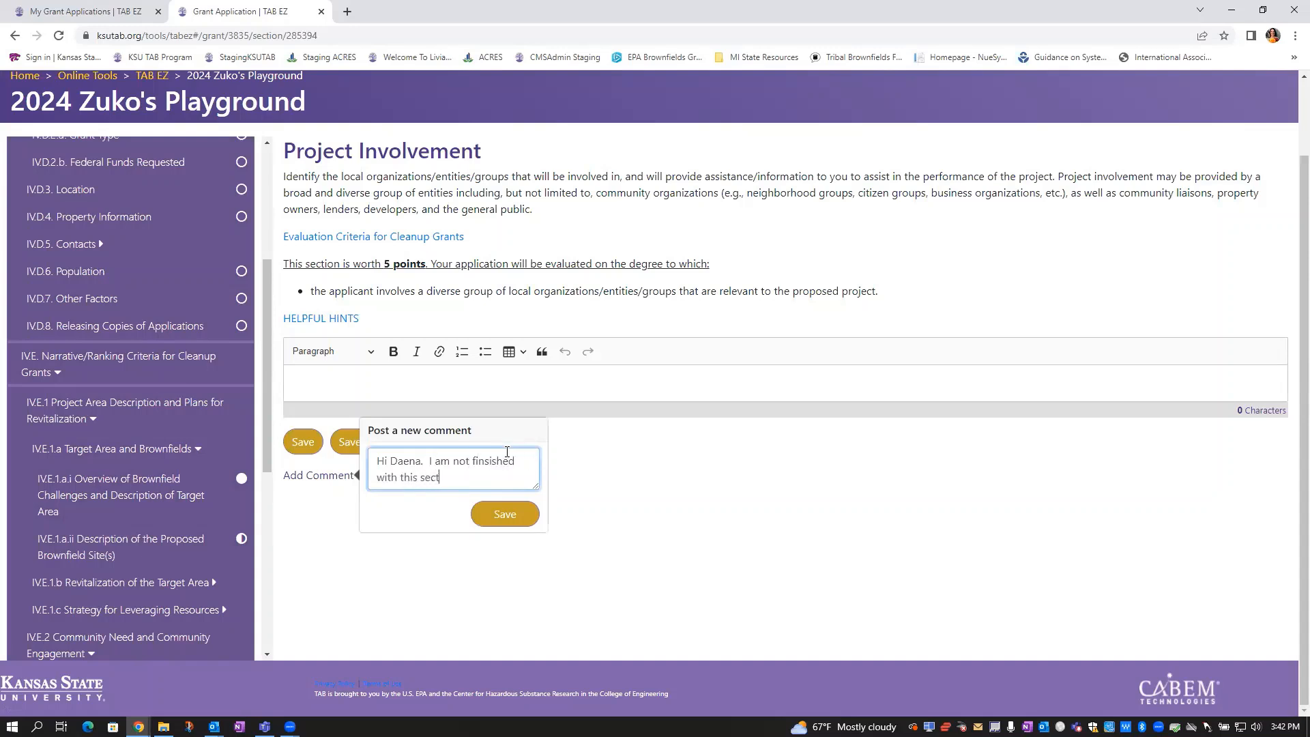
text(ion.)
double_click(465, 456)
key(BackSpace)
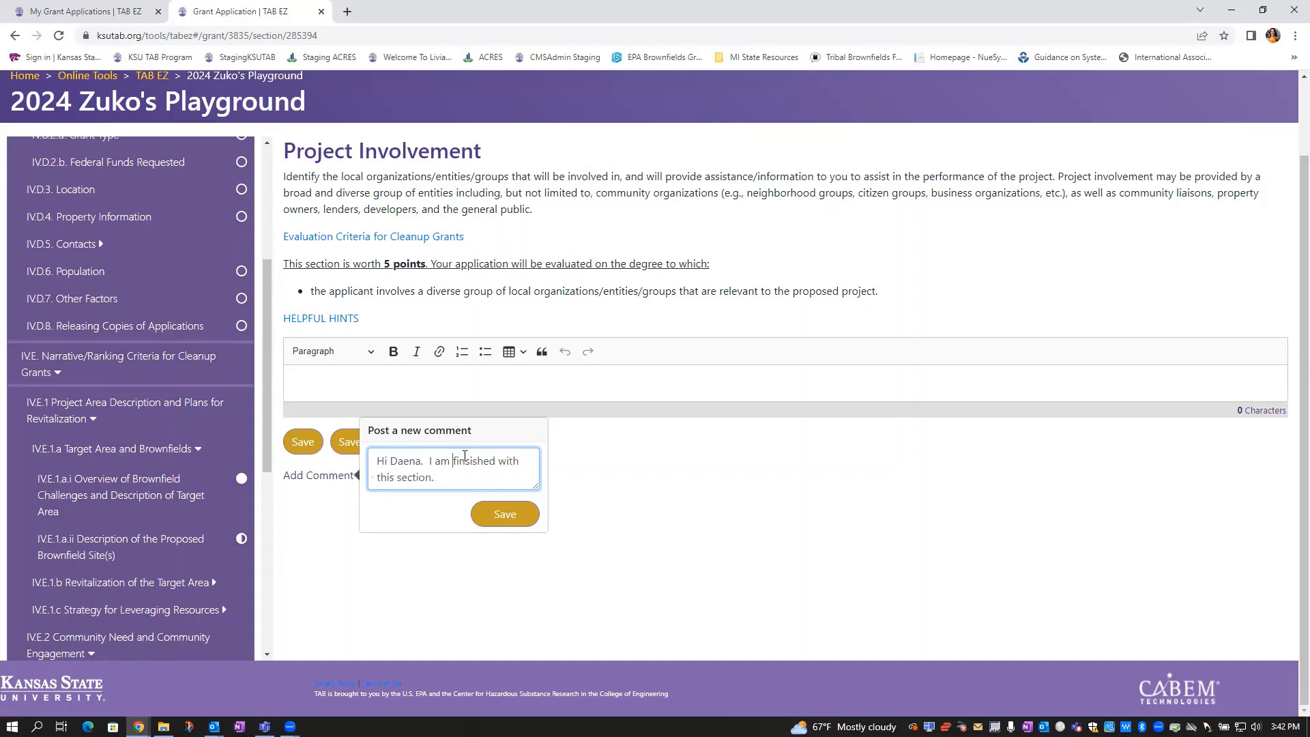
click(502, 515)
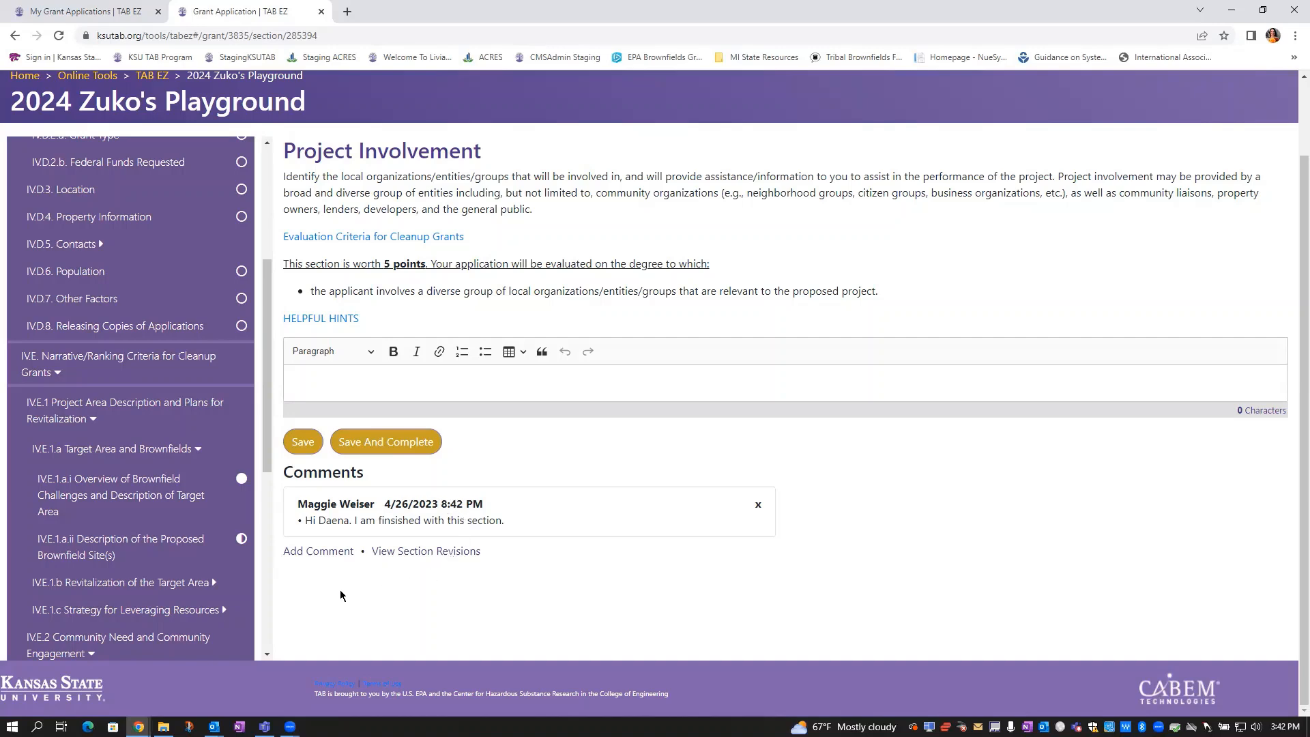
click(393, 551)
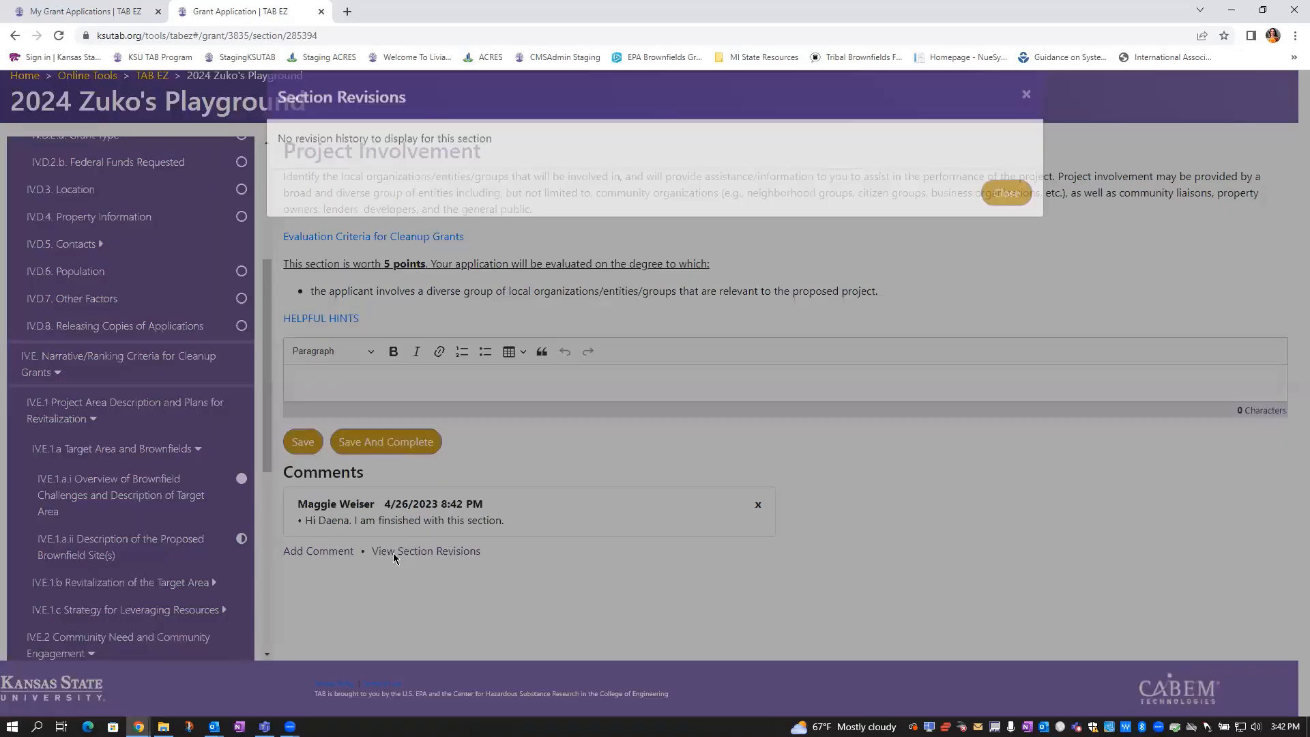
click(1008, 212)
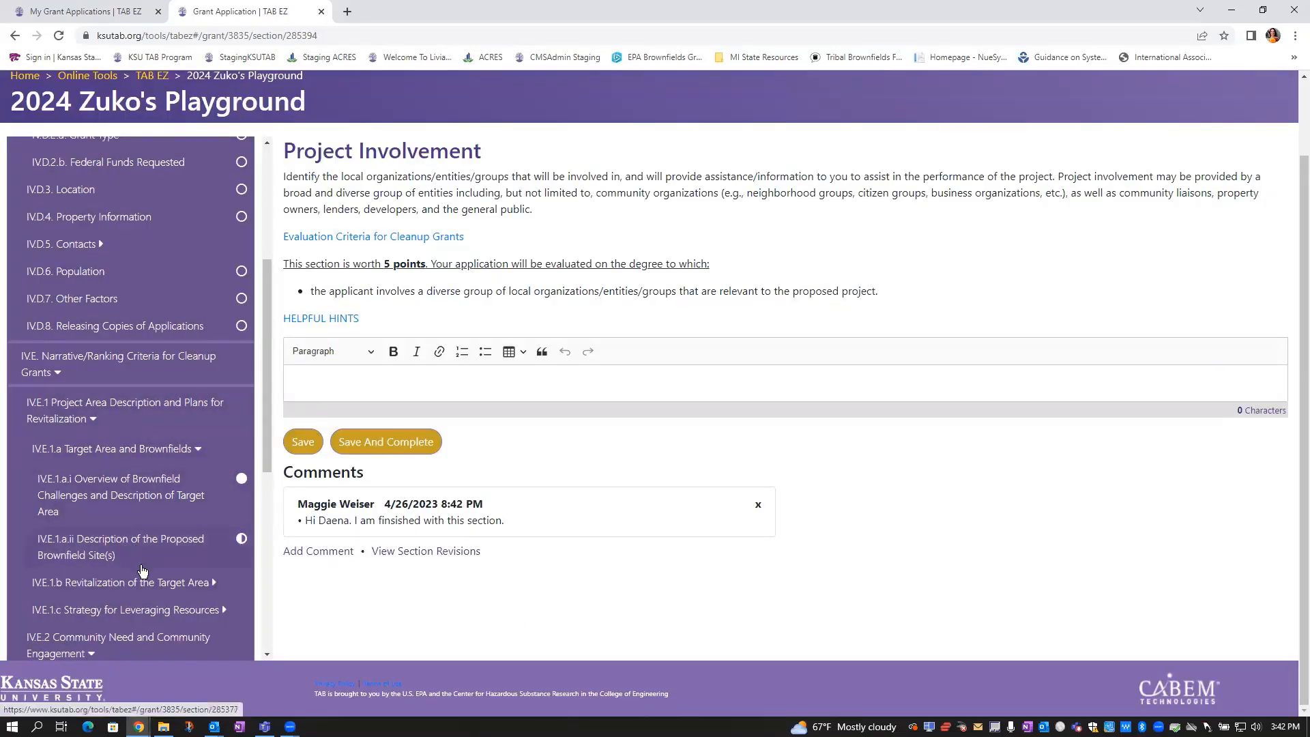
scroll(124, 596, down, 5)
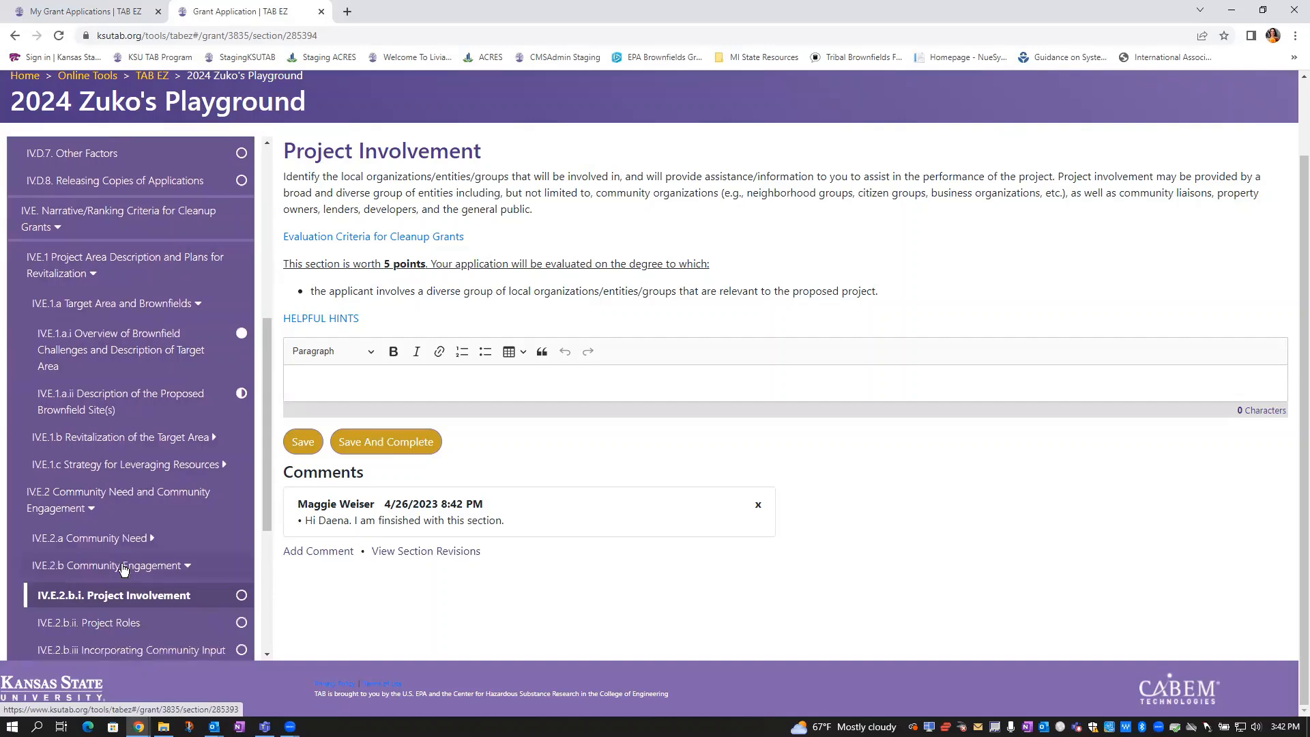
scroll(123, 570, up, 4)
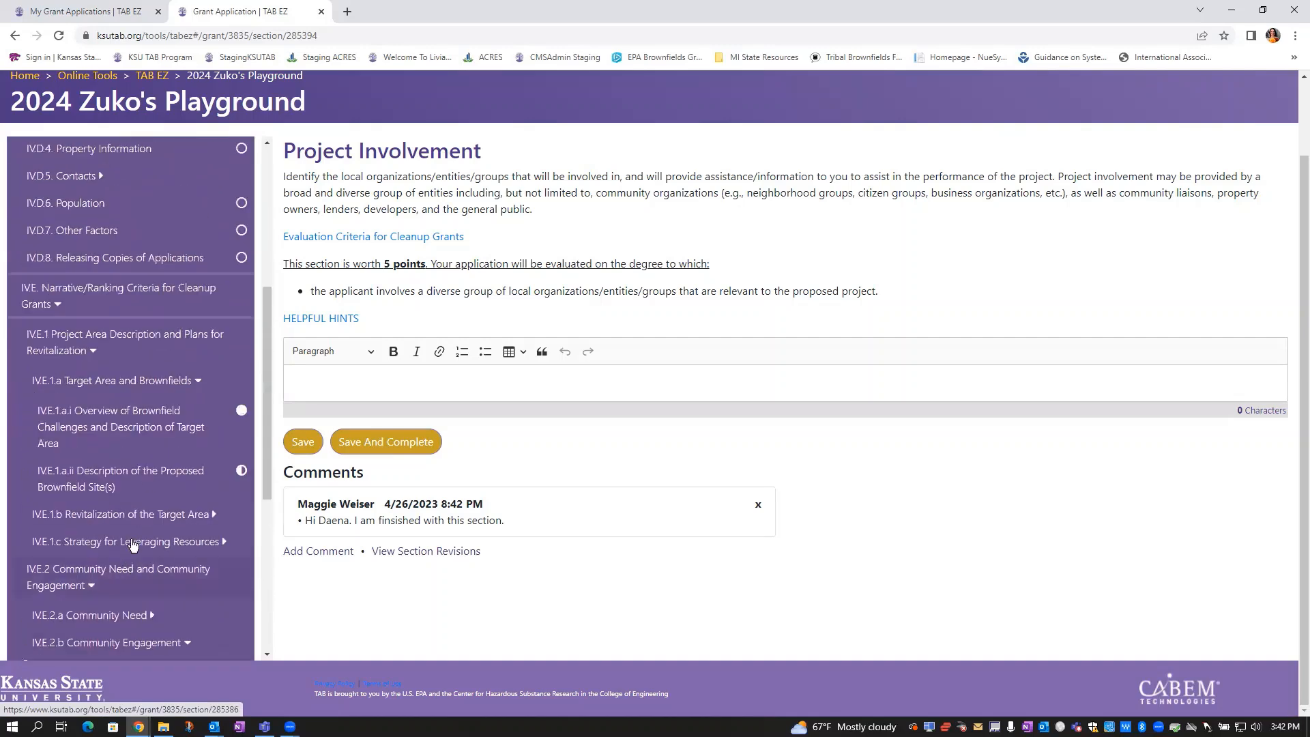
scroll(130, 498, up, 1)
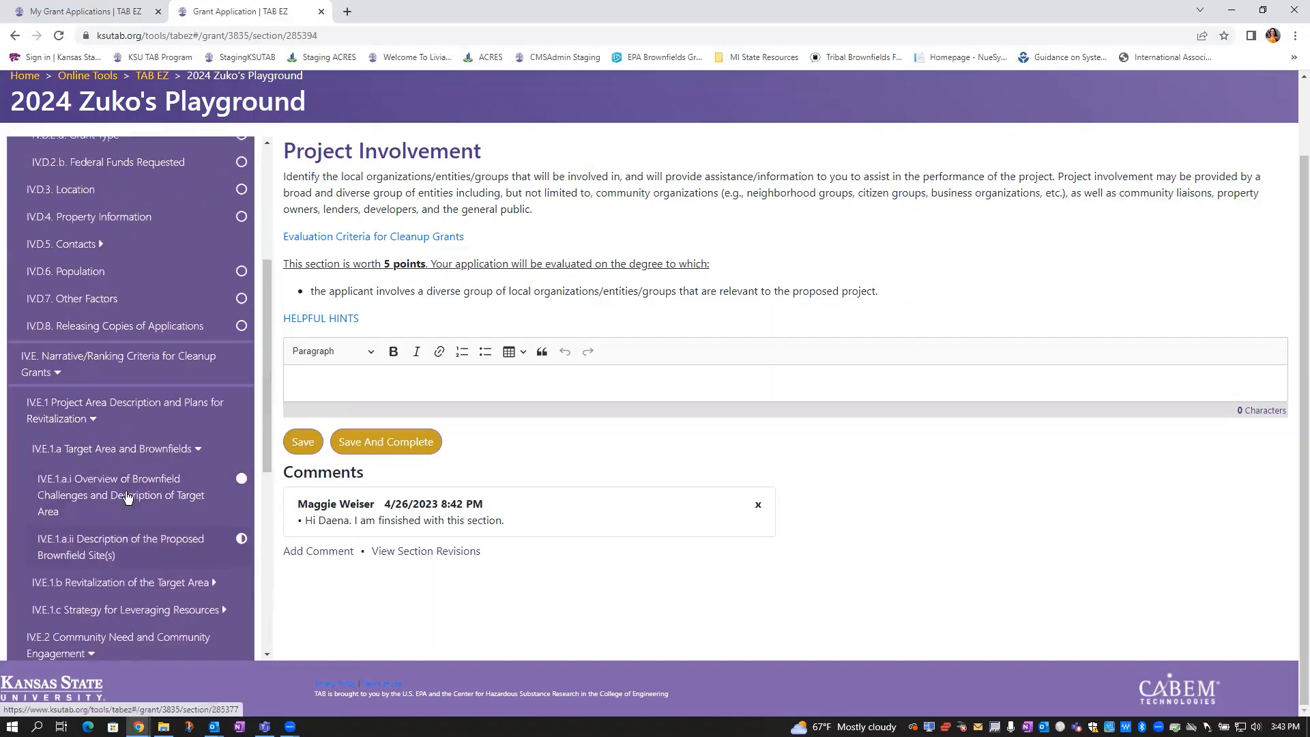
click(127, 496)
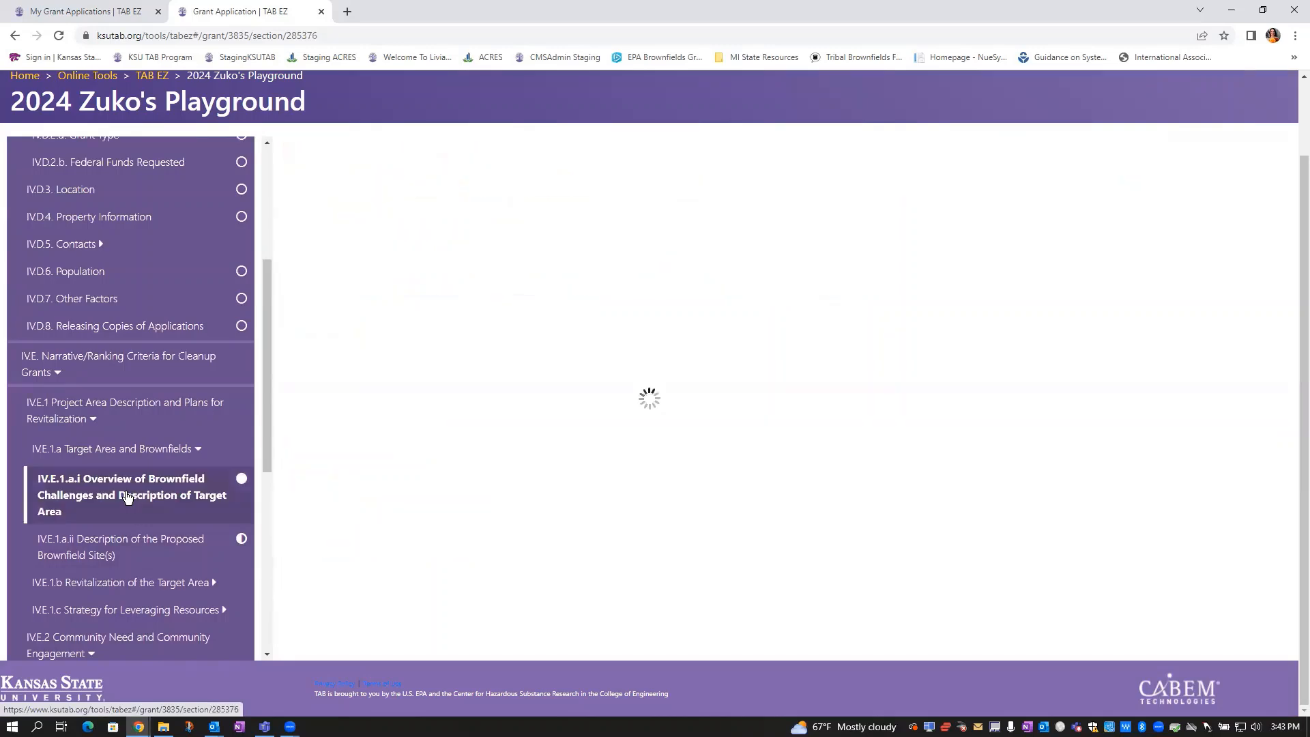
click(441, 541)
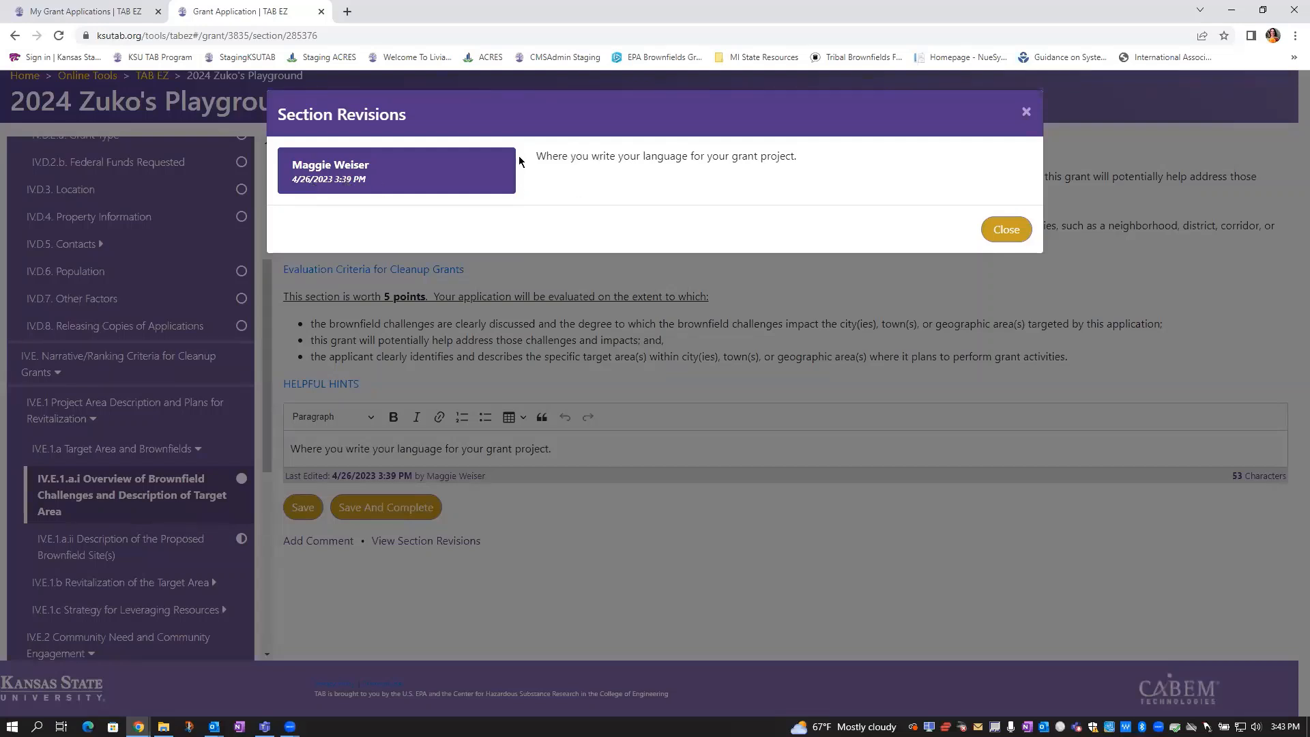
click(1001, 236)
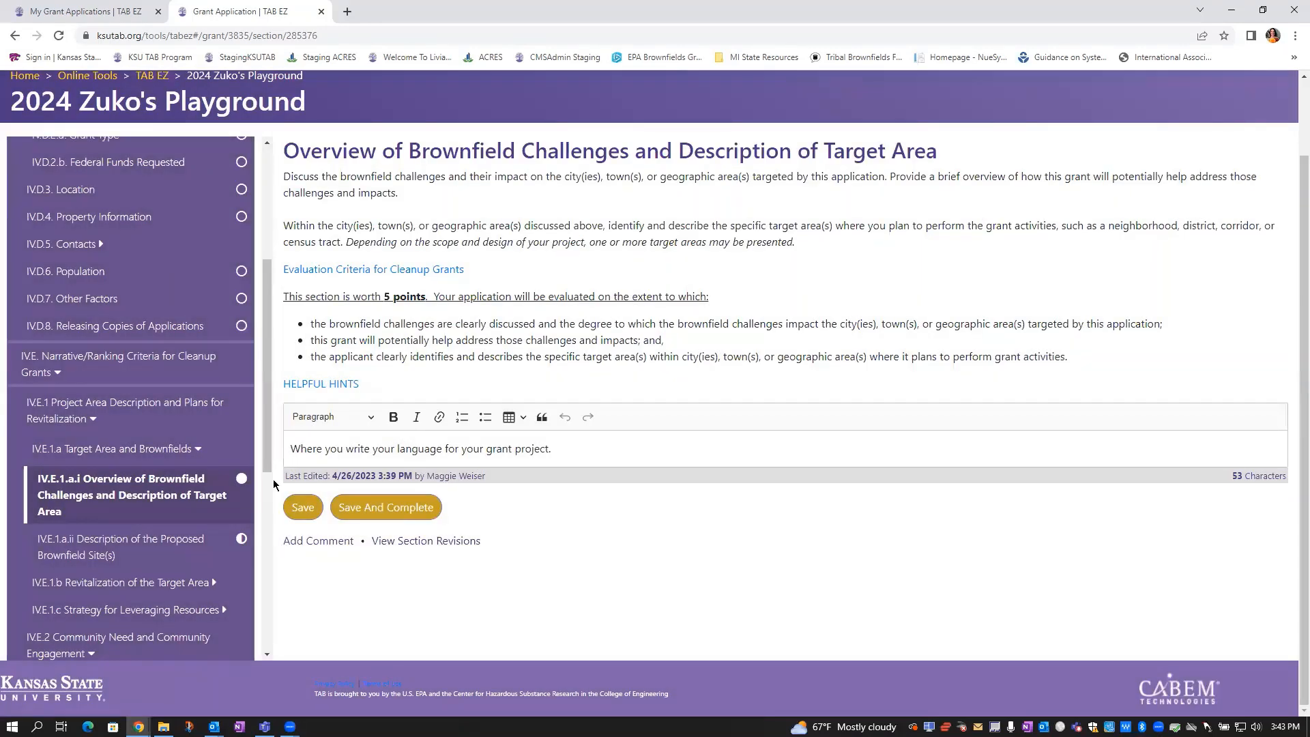
scroll(247, 324, up, 4)
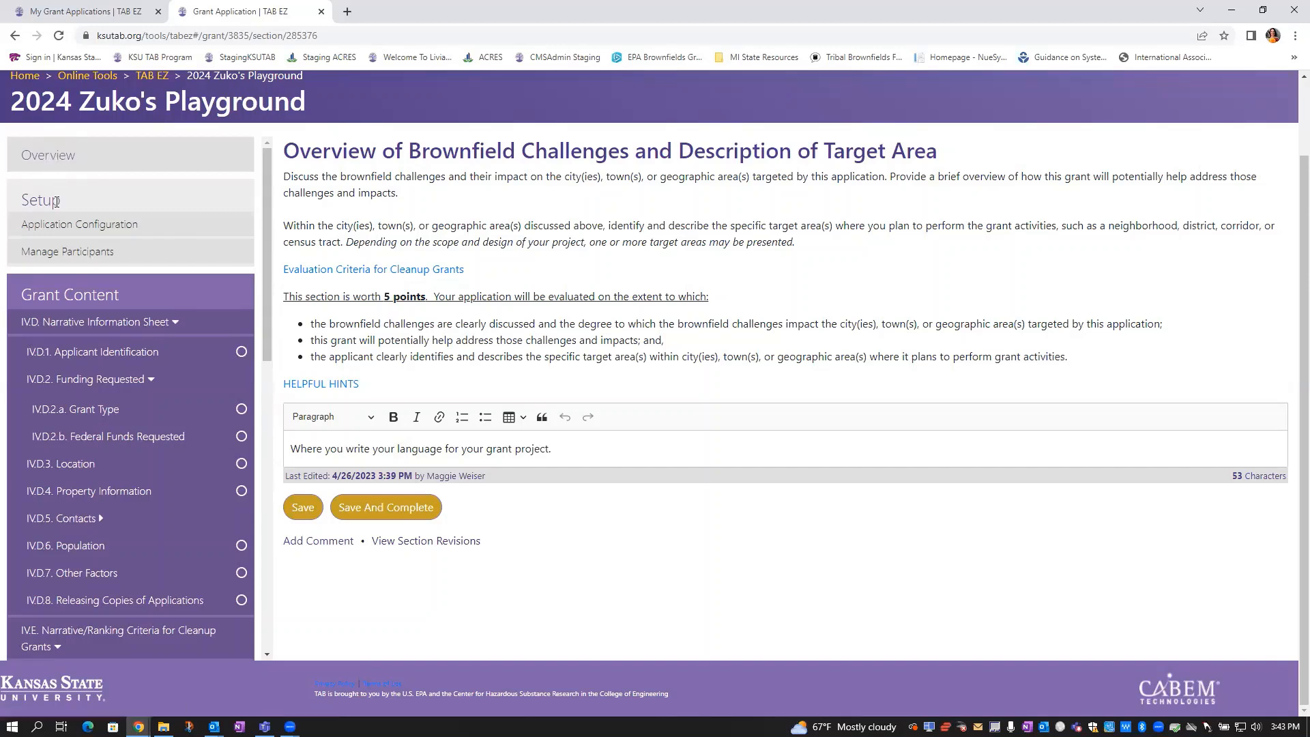
In Setup > Manage Participants, tick Yes for 'Approvals are required' on participants' content changes
click(77, 257)
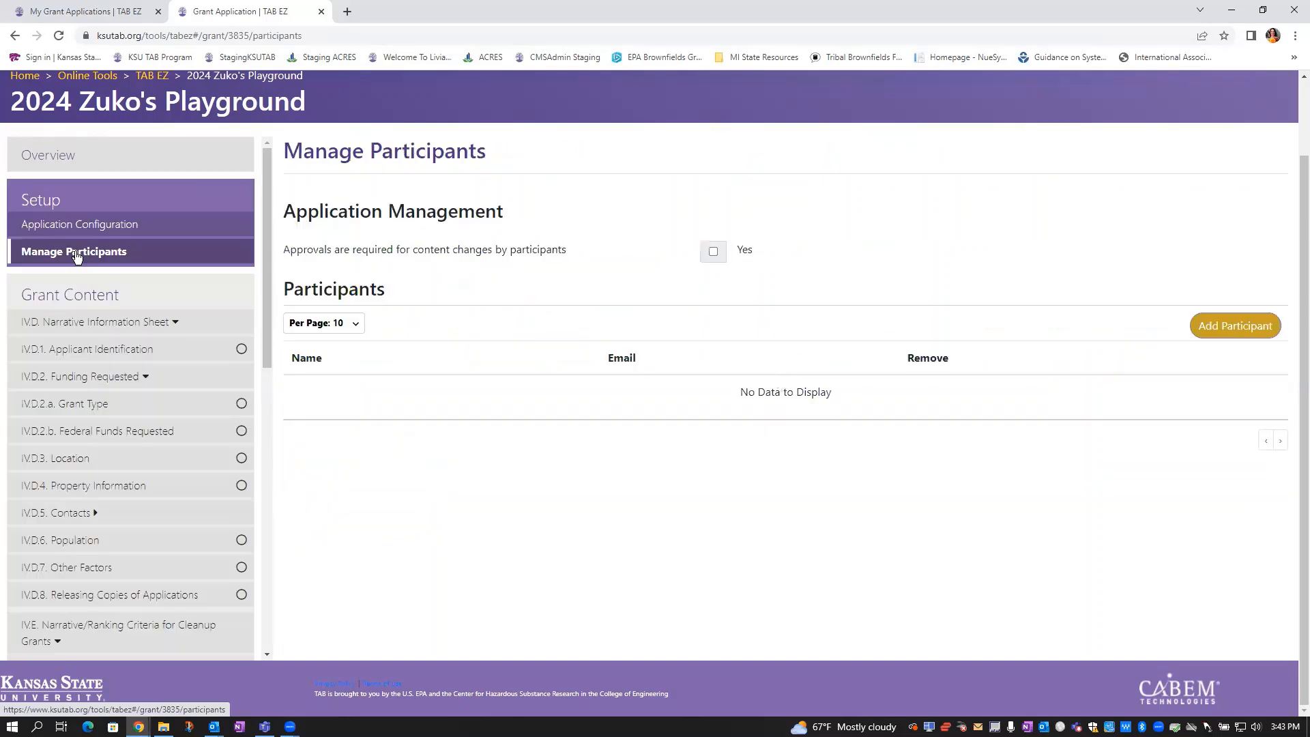
click(1241, 339)
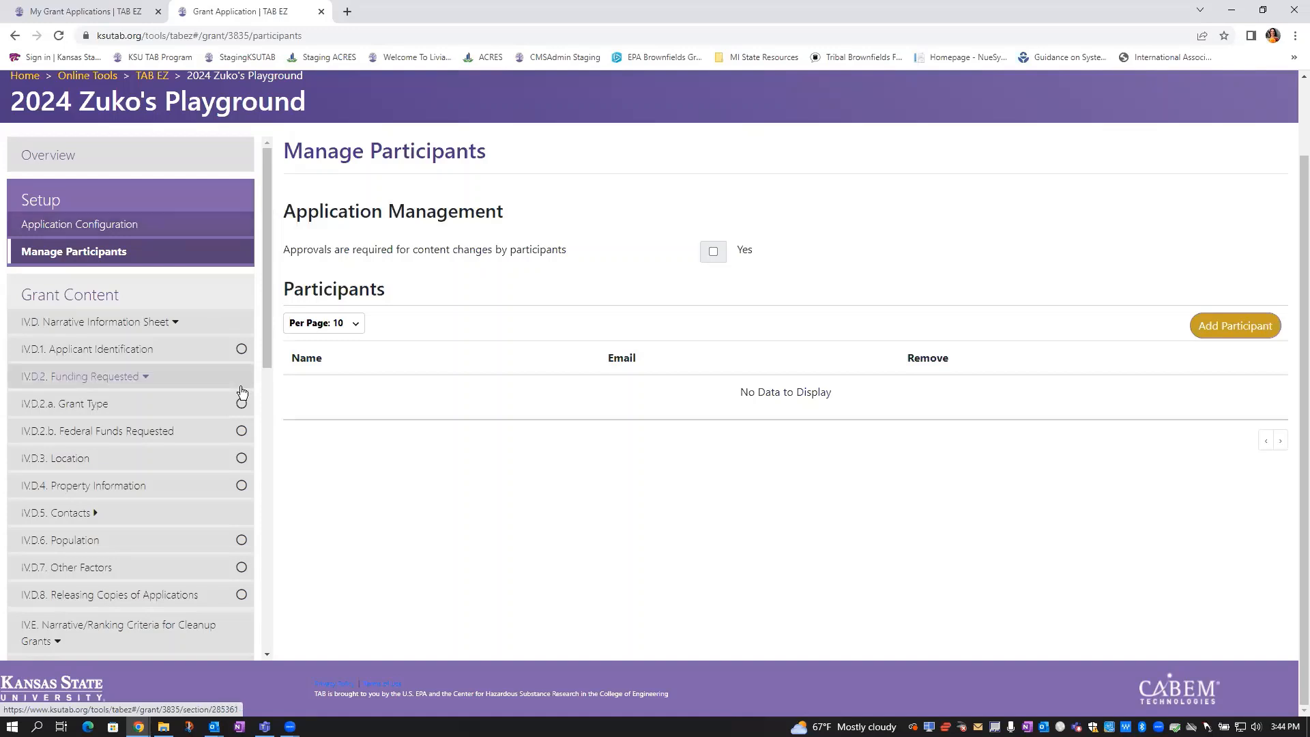
click(712, 252)
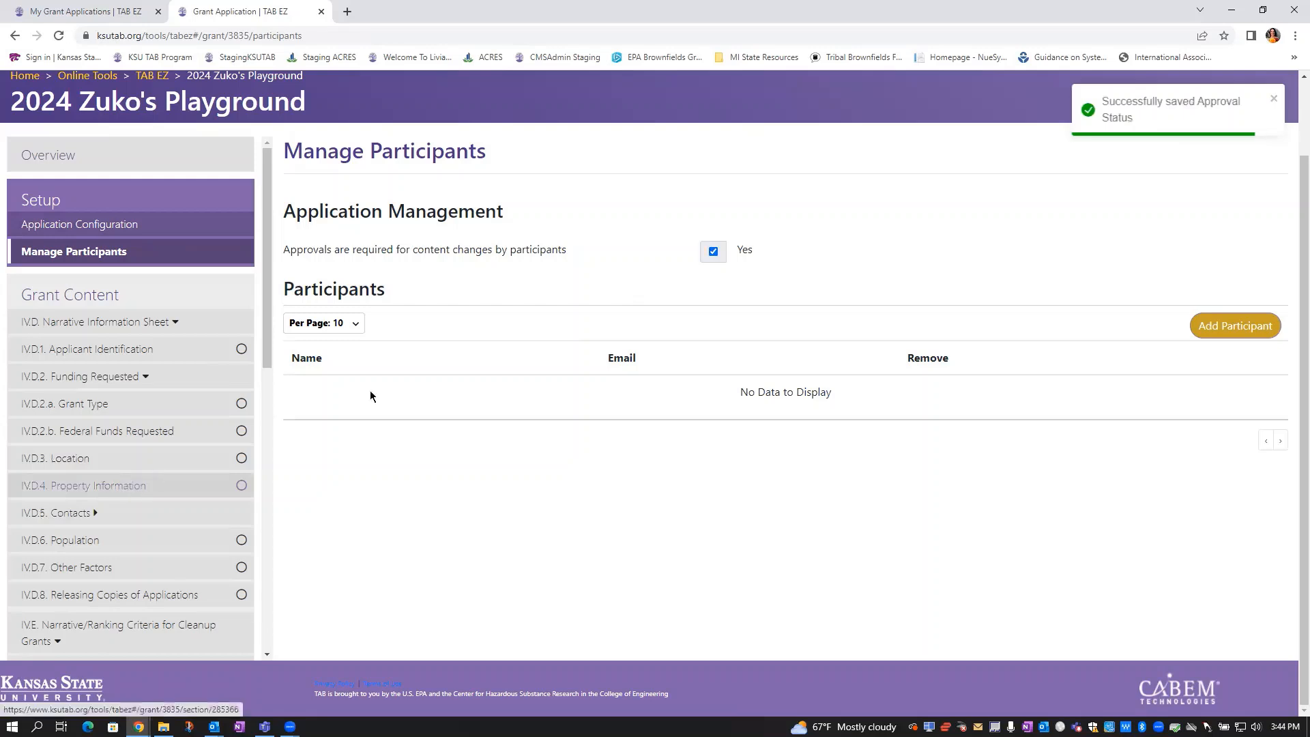
scroll(252, 447, down, 5)
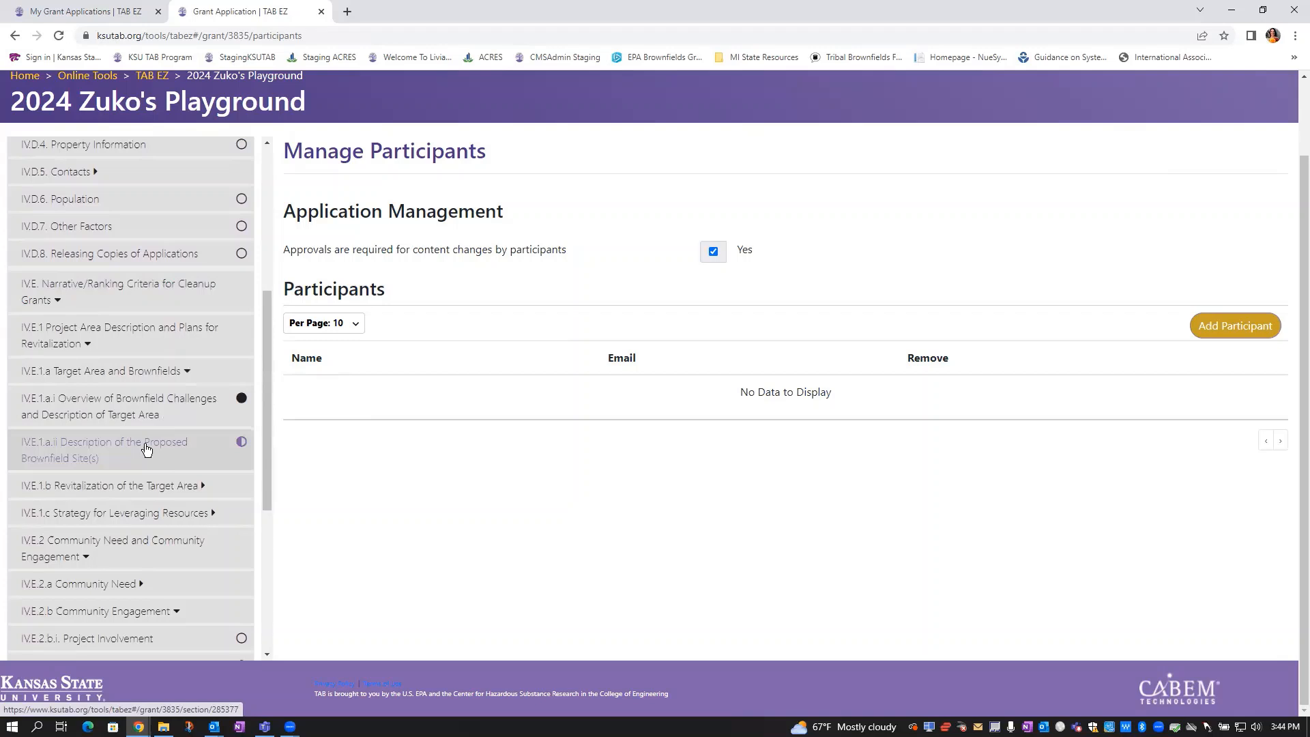
Open the IV.E.1.a.ii Description of the Proposed Brownfield Site(s) section and scroll through it
click(146, 449)
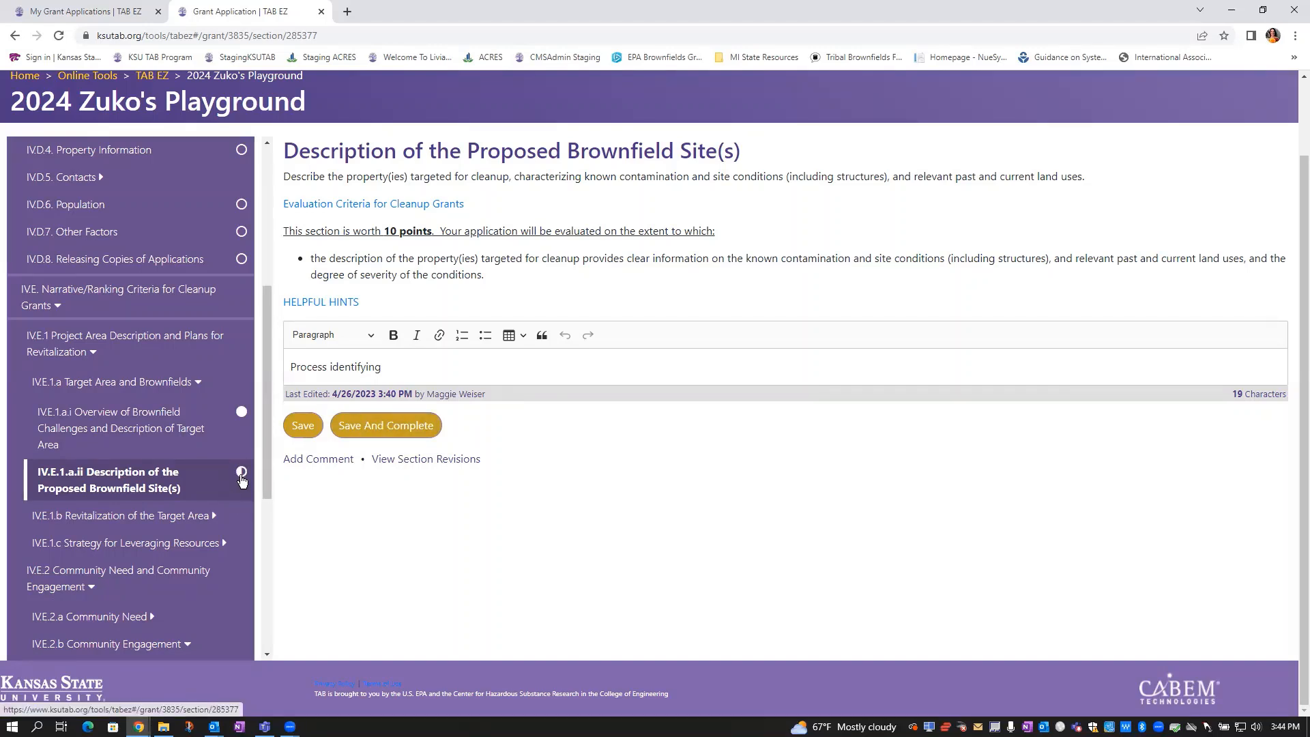
scroll(241, 480, down, 5)
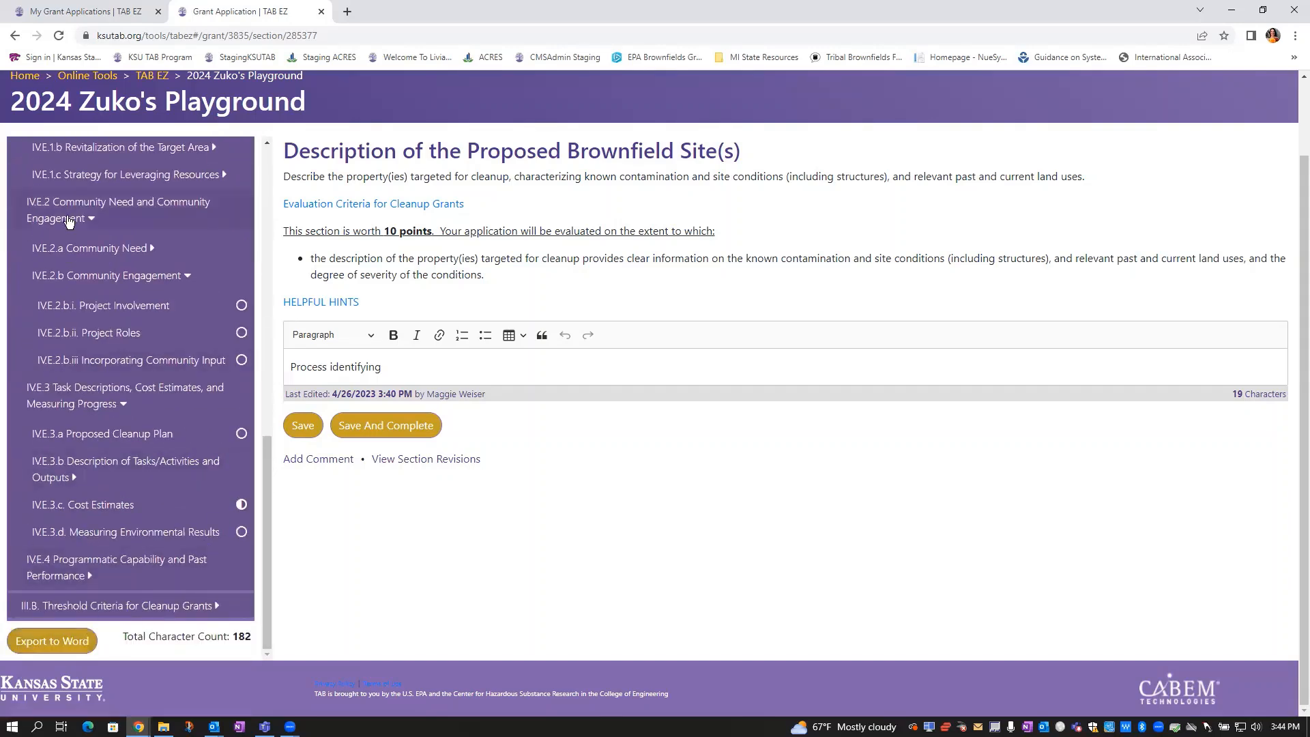
scroll(161, 358, up, 6)
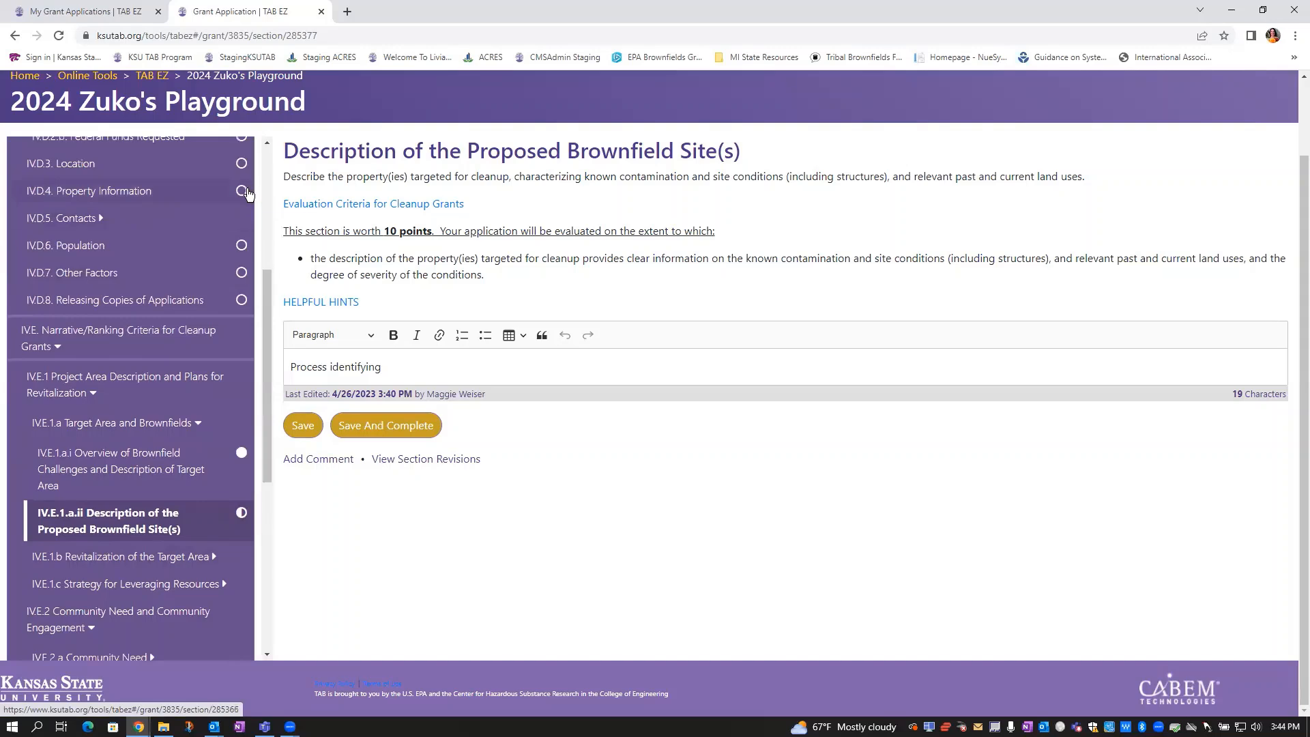
scroll(234, 222, up, 5)
scroll(236, 352, down, 5)
scroll(234, 351, down, 6)
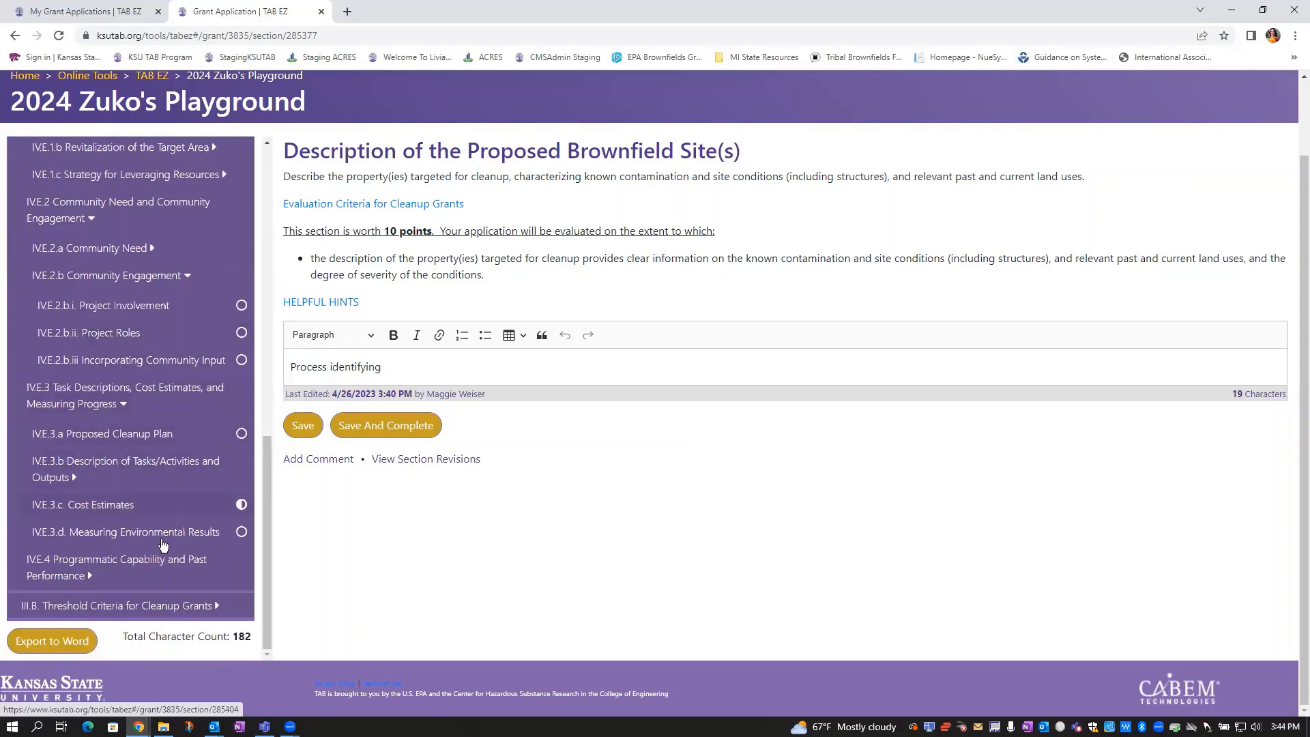
Go to III.B Threshold Criteria for Cleanup Grants and launch Export to Word
click(59, 607)
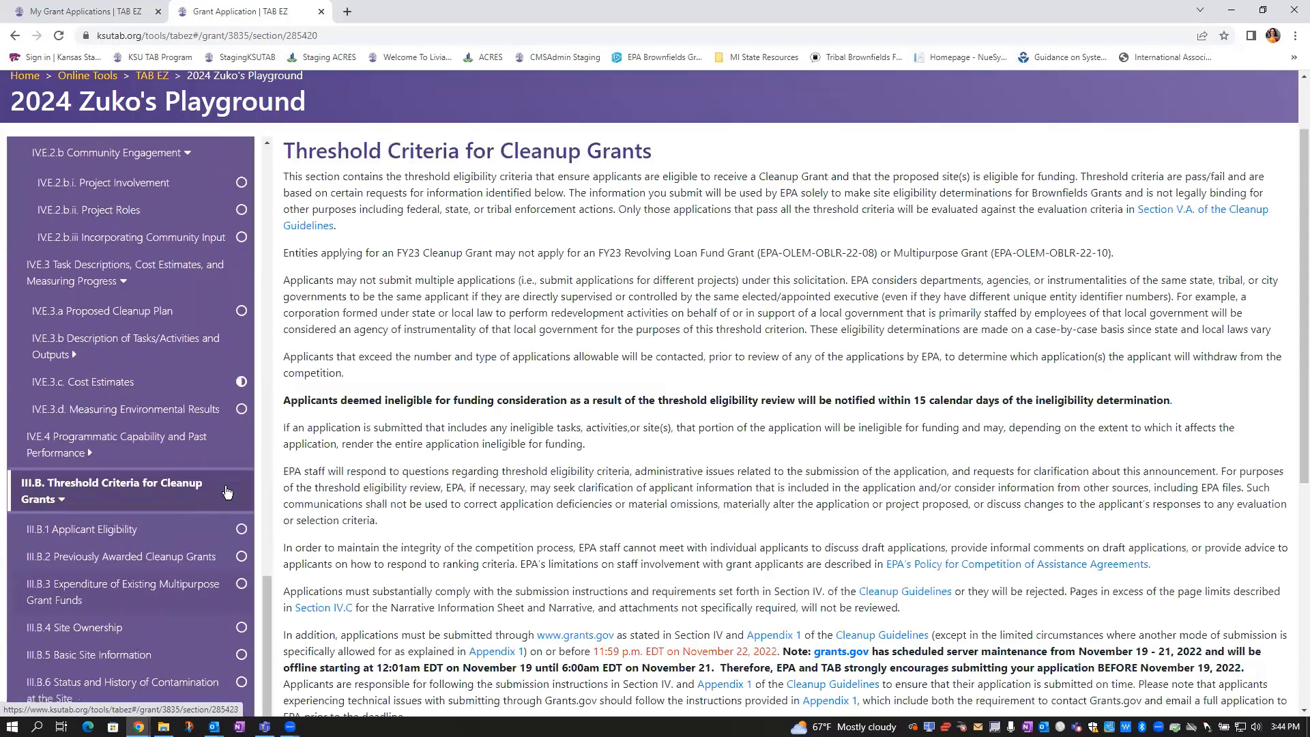
scroll(240, 542, down, 5)
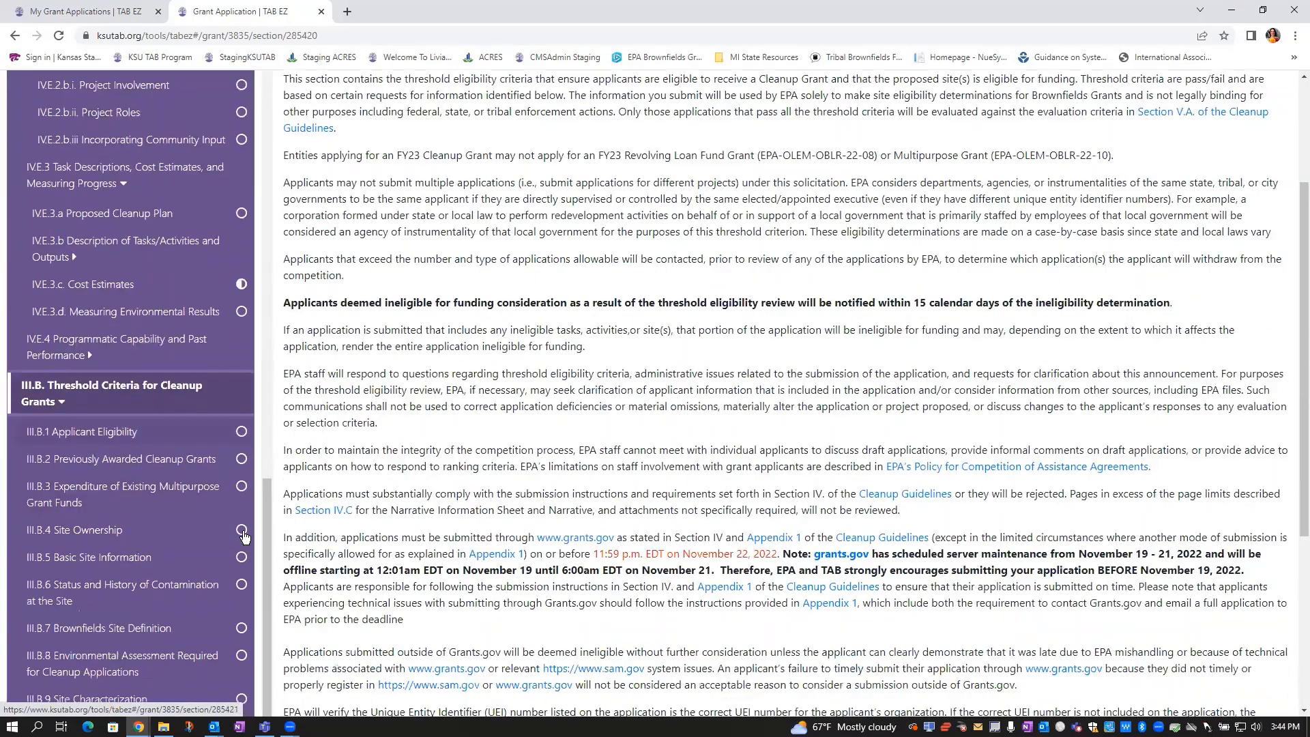
scroll(106, 609, down, 2)
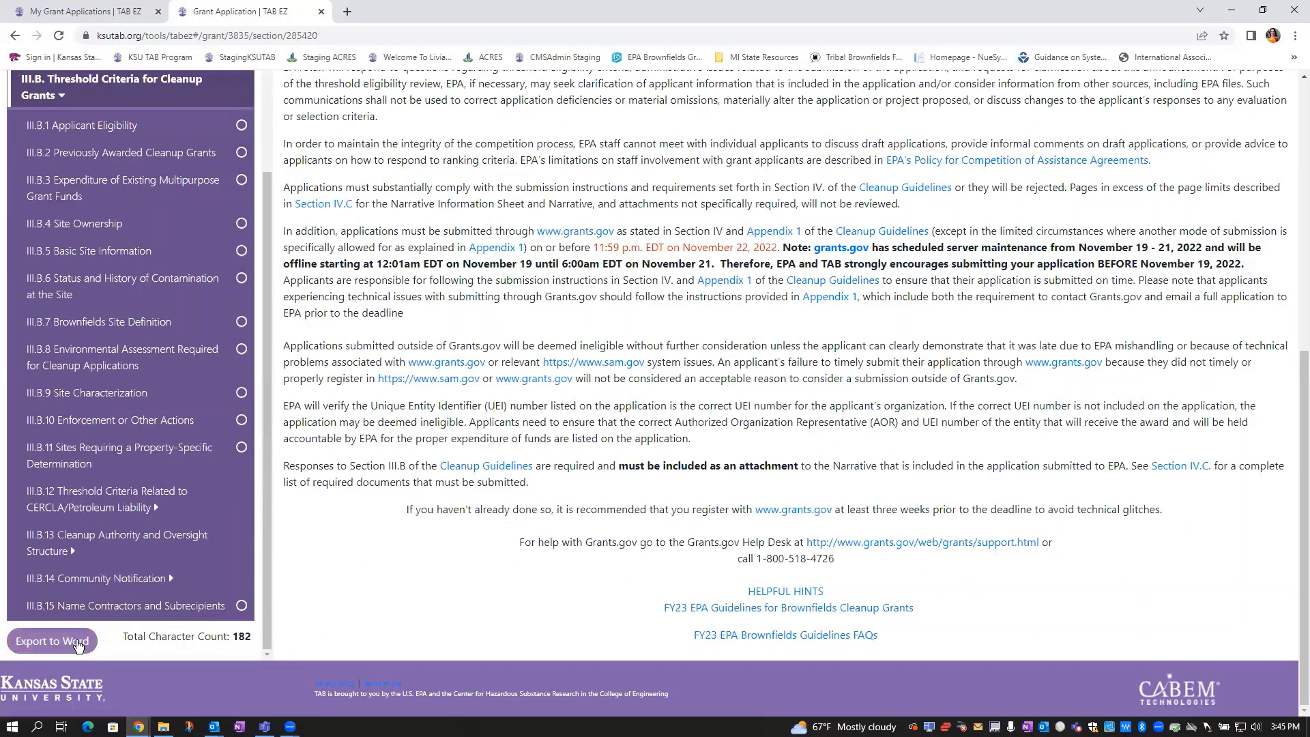
click(79, 645)
Choose All under 'Choose section to export' and export the application to Word
click(573, 182)
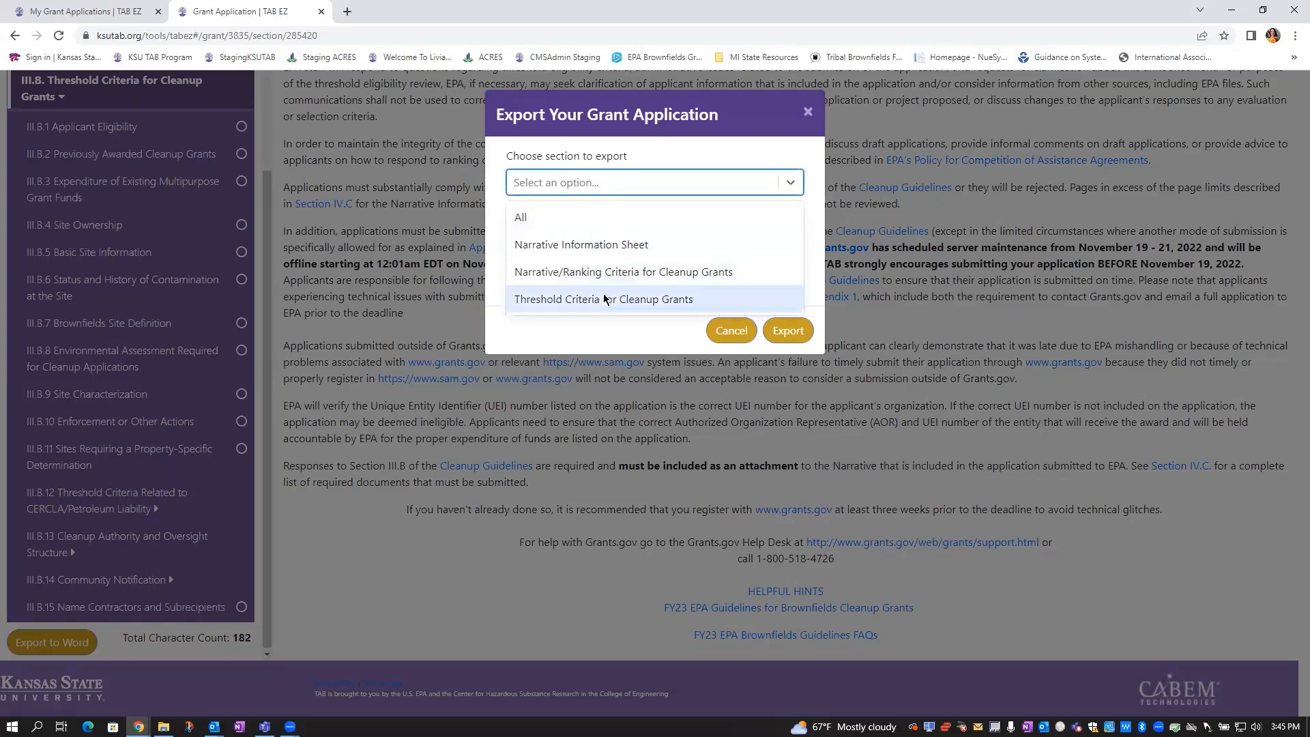
click(520, 219)
click(788, 331)
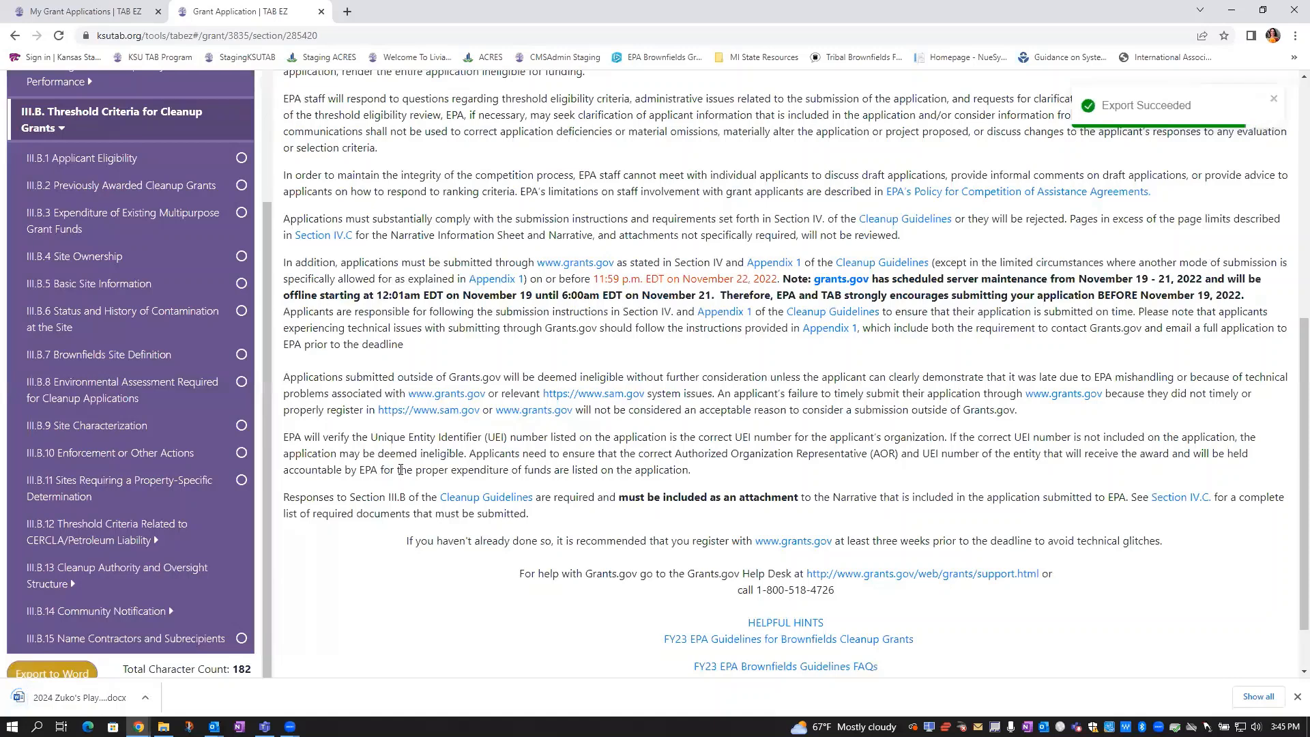
Open the downloaded 2024 Zuko's Playground .docx, scroll through its sections, then minimize Word
mouse_move(163, 725)
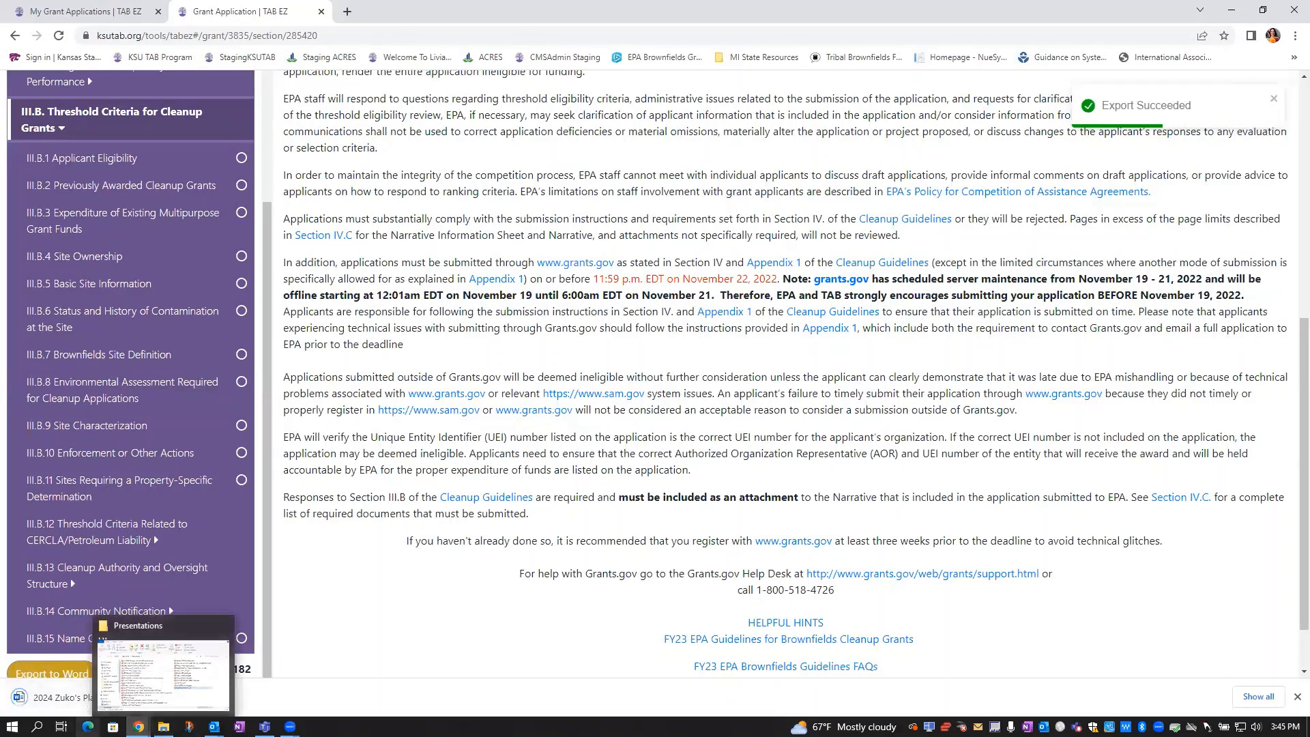
click(47, 700)
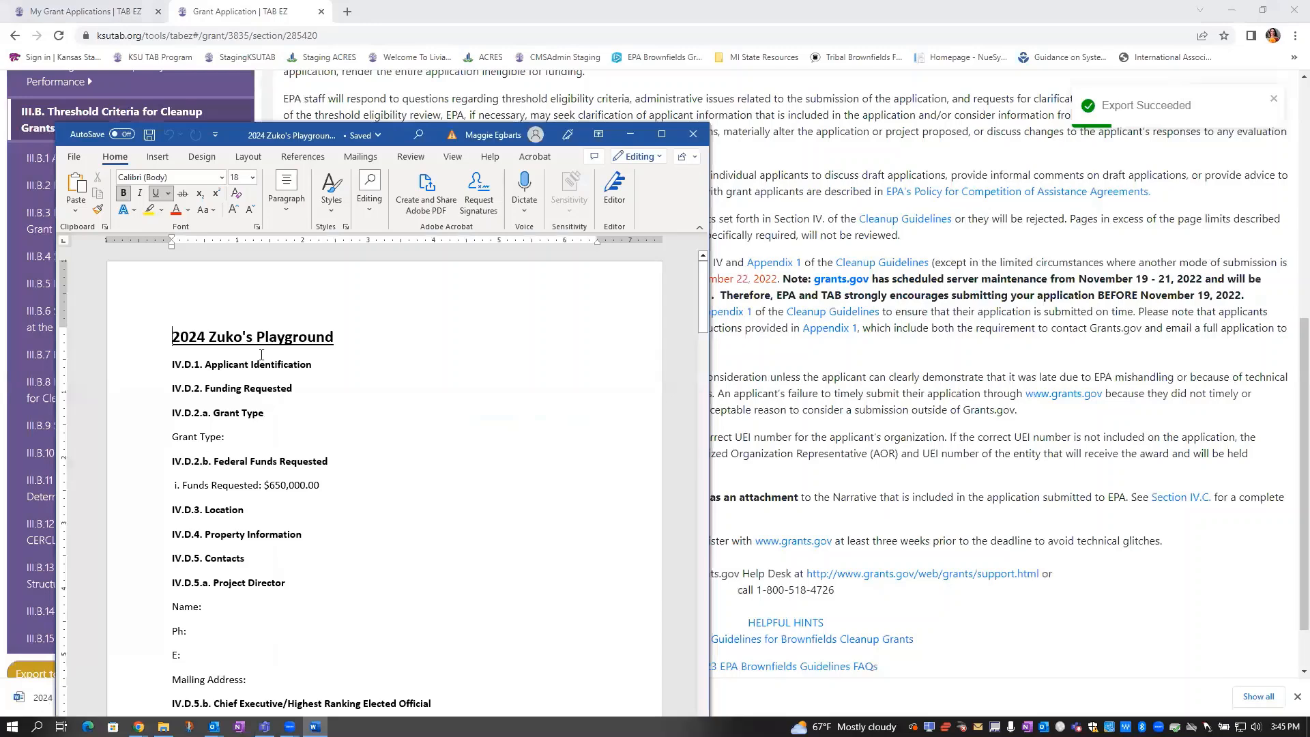
scroll(402, 351, down, 3)
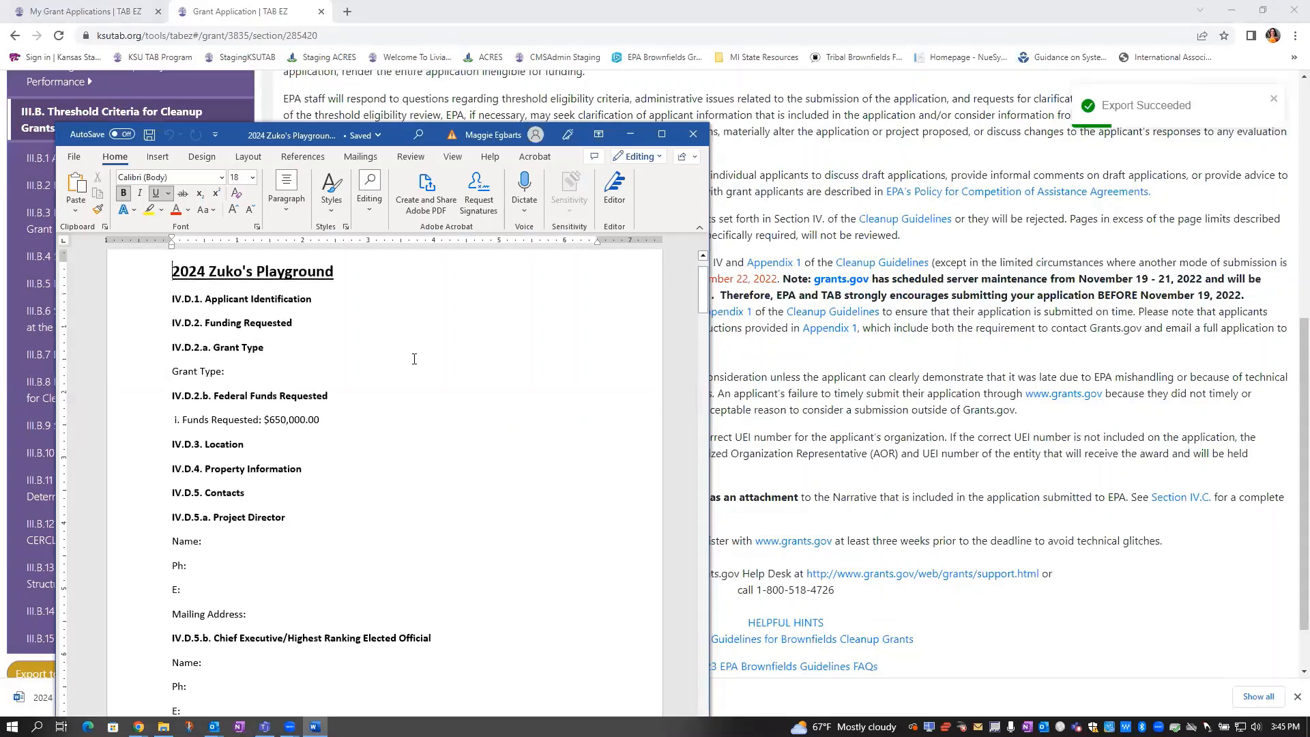
scroll(261, 505, down, 6)
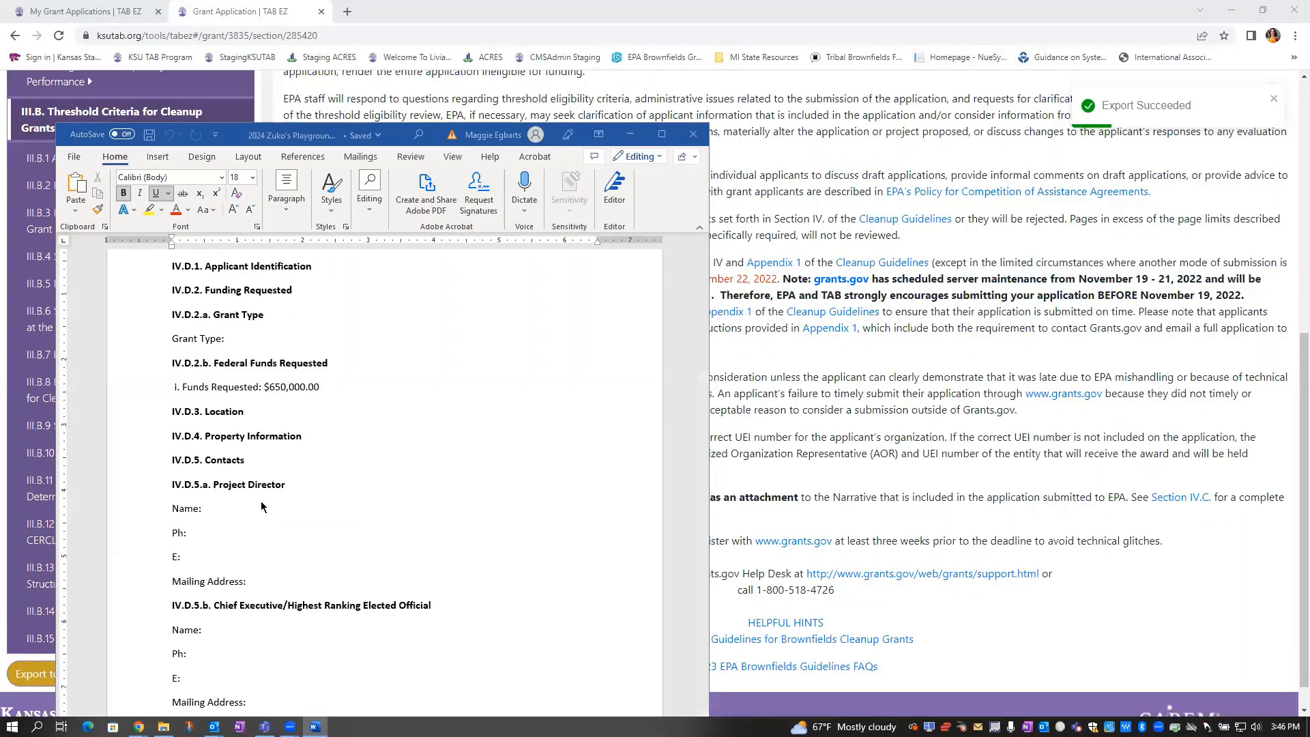
scroll(261, 503, down, 15)
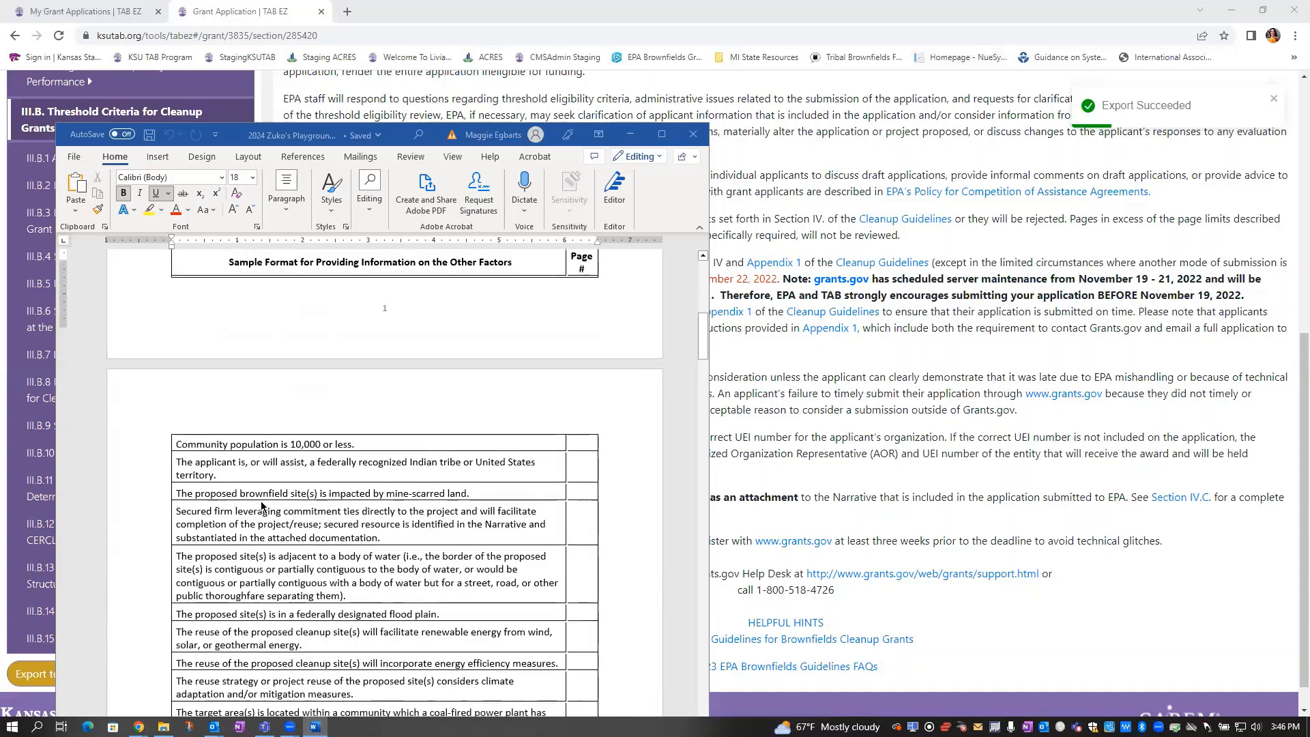
scroll(261, 506, down, 10)
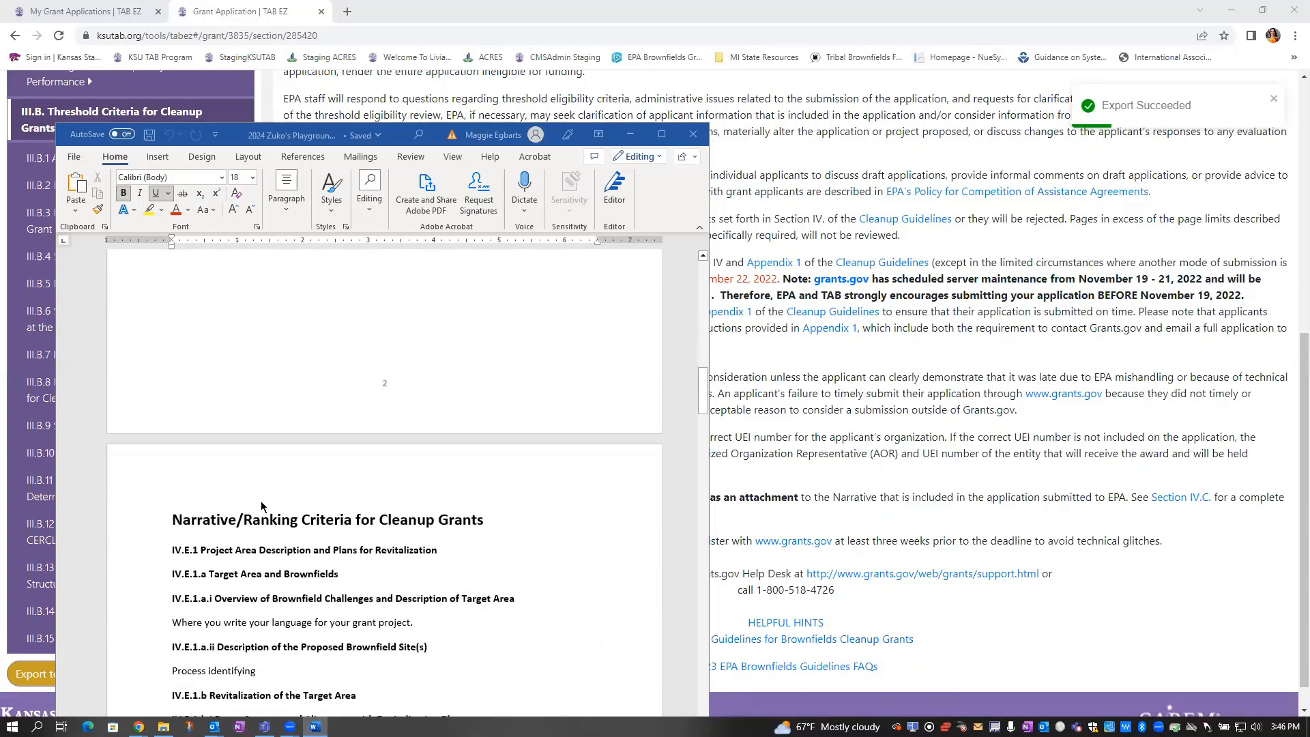
scroll(261, 505, down, 4)
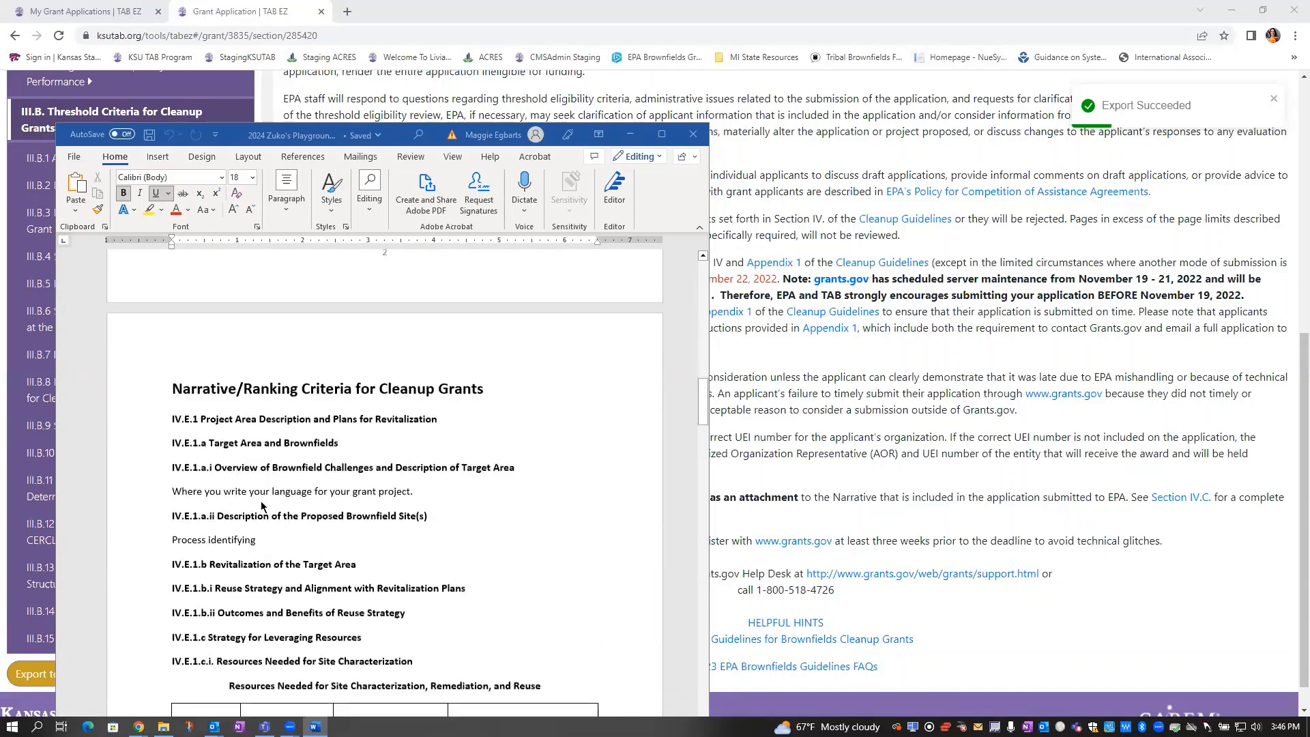
scroll(266, 486, down, 3)
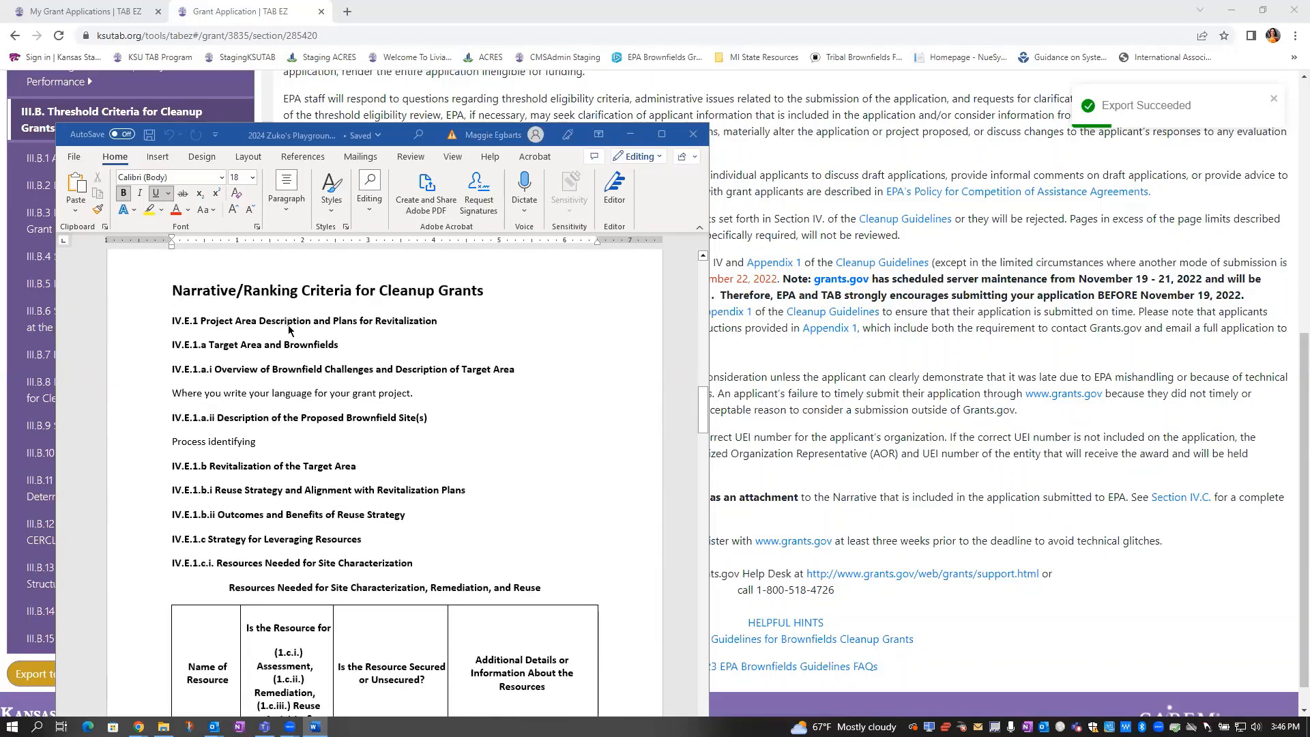
scroll(408, 459, down, 4)
scroll(408, 458, down, 20)
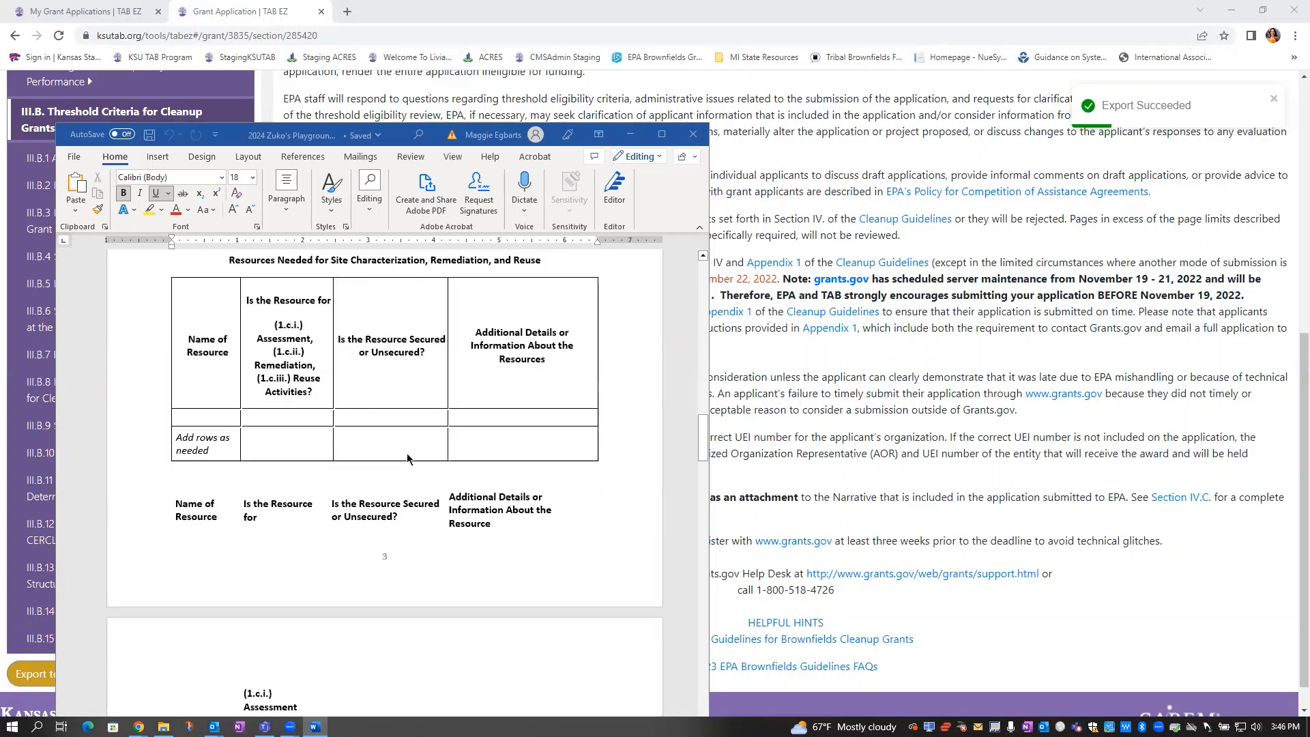
scroll(408, 459, down, 20)
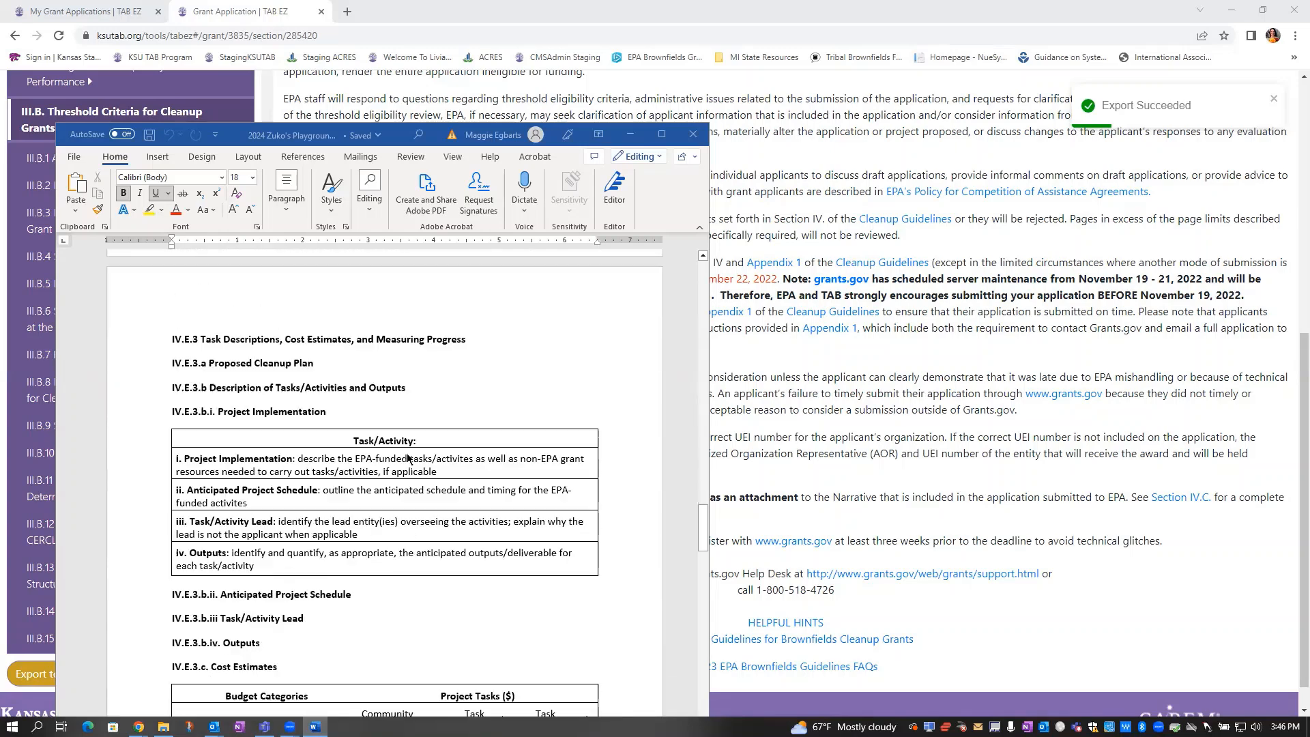
scroll(409, 458, down, 6)
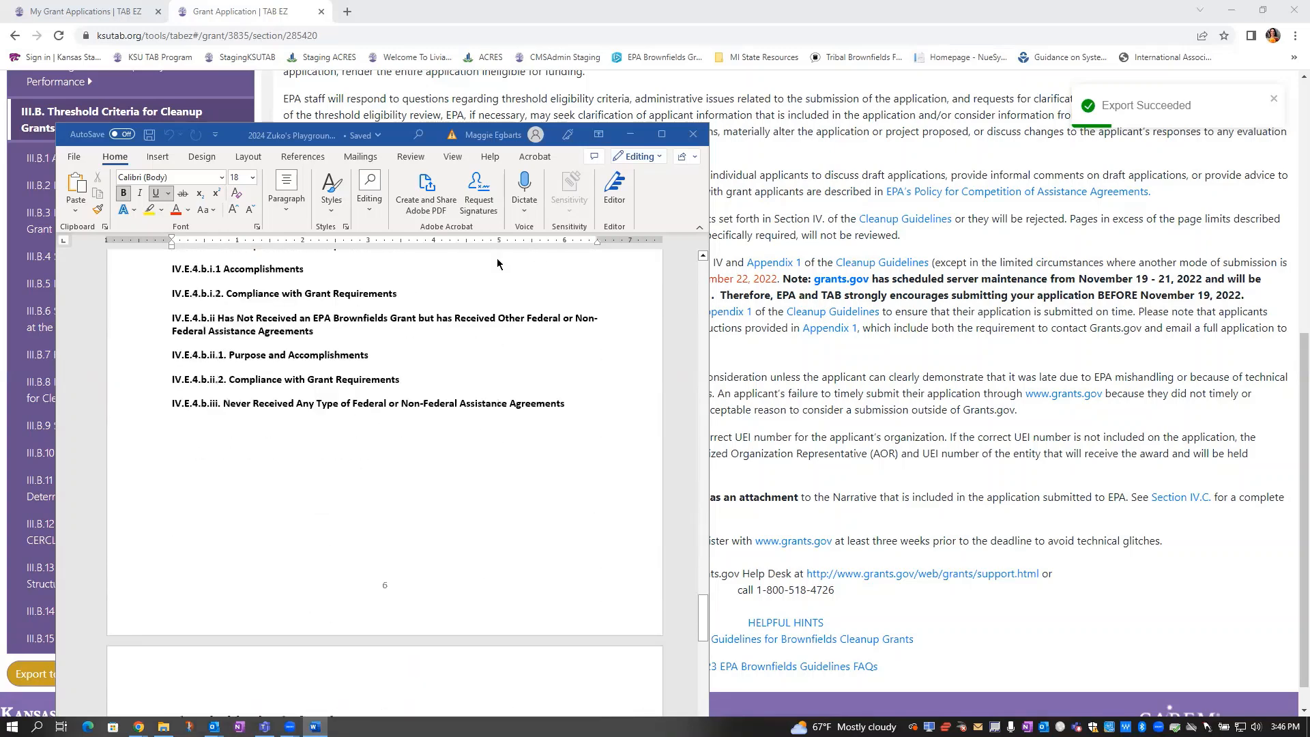
click(630, 134)
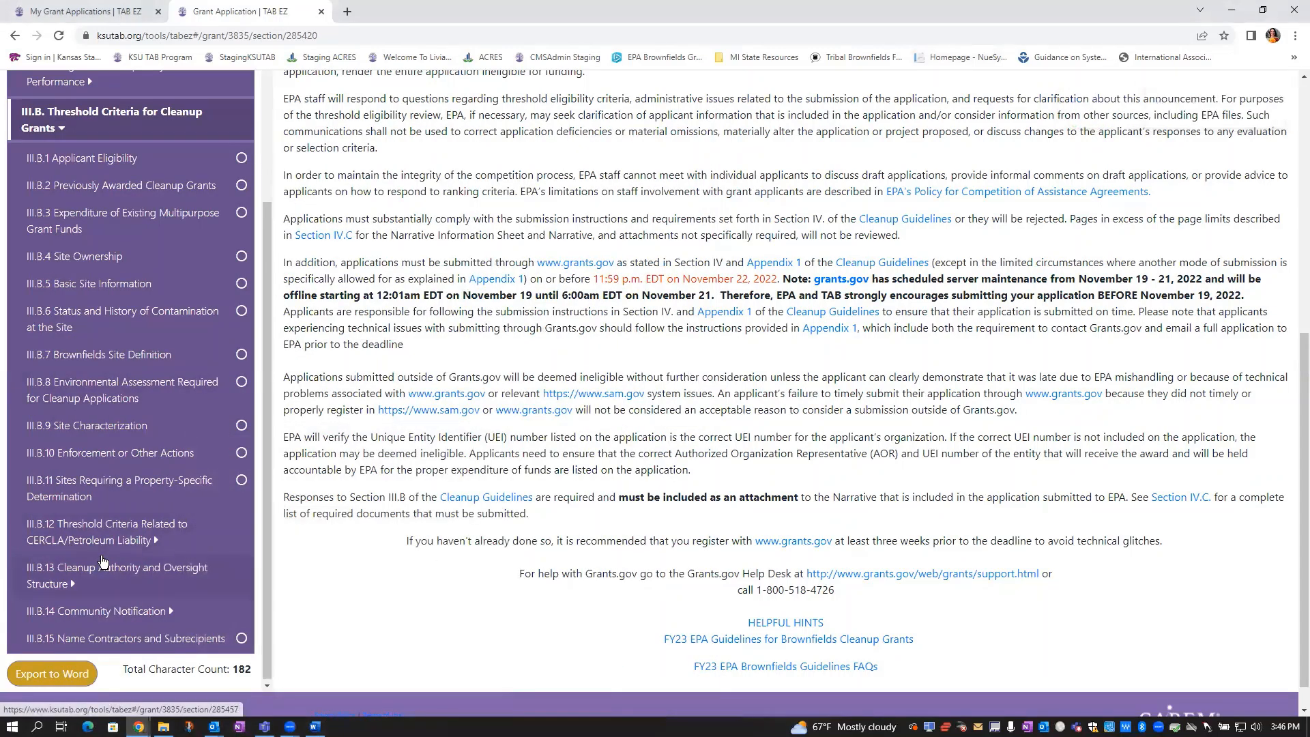